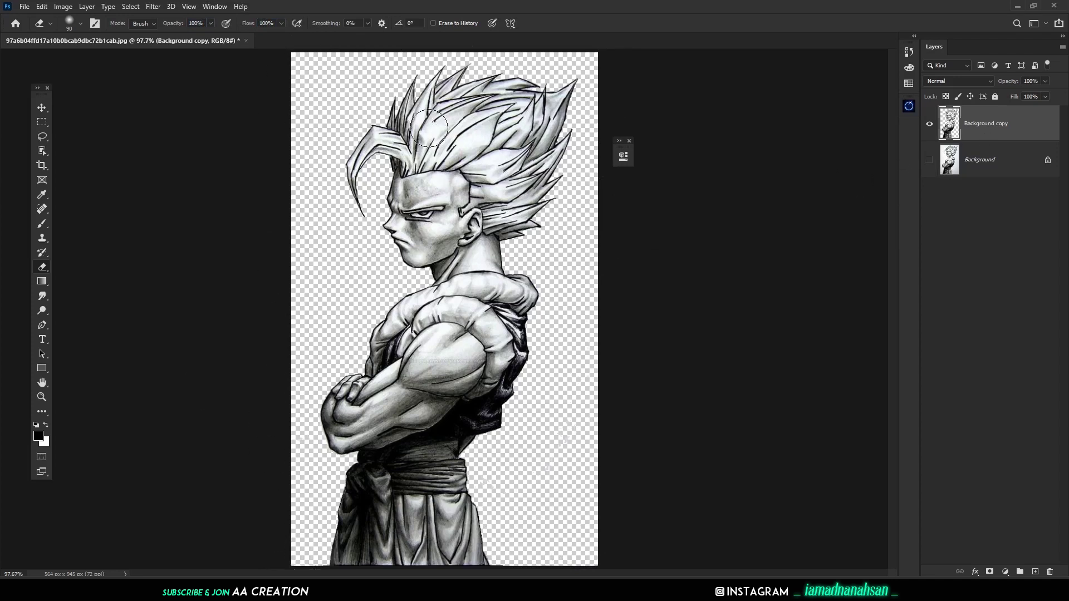
- Make the hidden Background layer visible beneath the cut-out figure
{"action": "key", "text": "v"}
{"action": "left_click", "coordinate": [929, 160]}
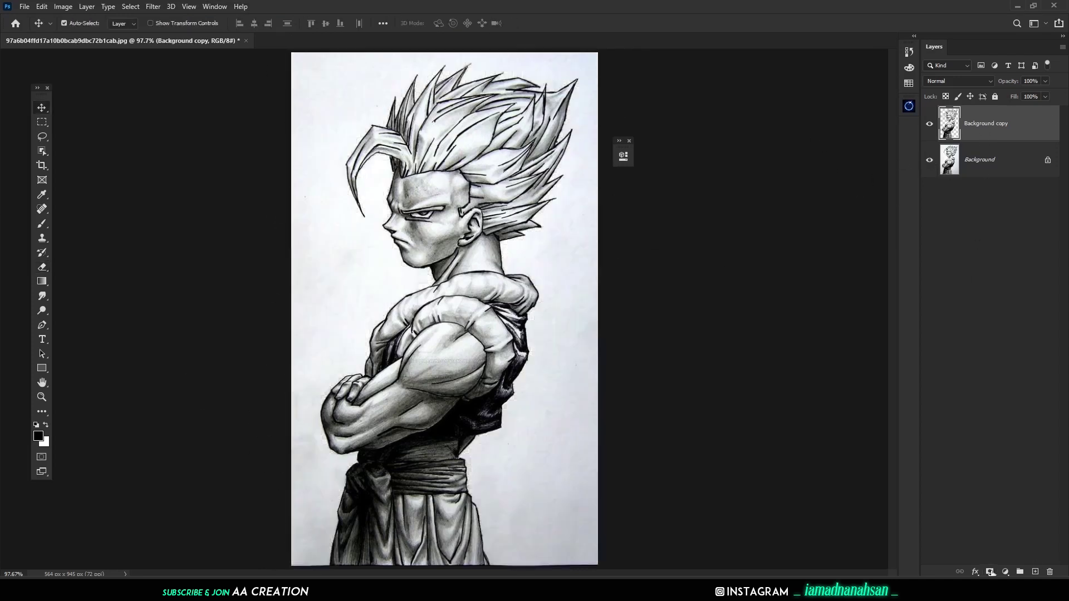
{"action": "left_click", "coordinate": [1005, 572]}
{"action": "left_click", "coordinate": [1002, 379]}
{"action": "left_click", "coordinate": [1026, 262]}
- Add a Hue/Saturation adjustment layer above Background copy and set its Lightness to -60
{"action": "left_click", "coordinate": [1005, 572]}
{"action": "left_click", "coordinate": [1008, 459]}
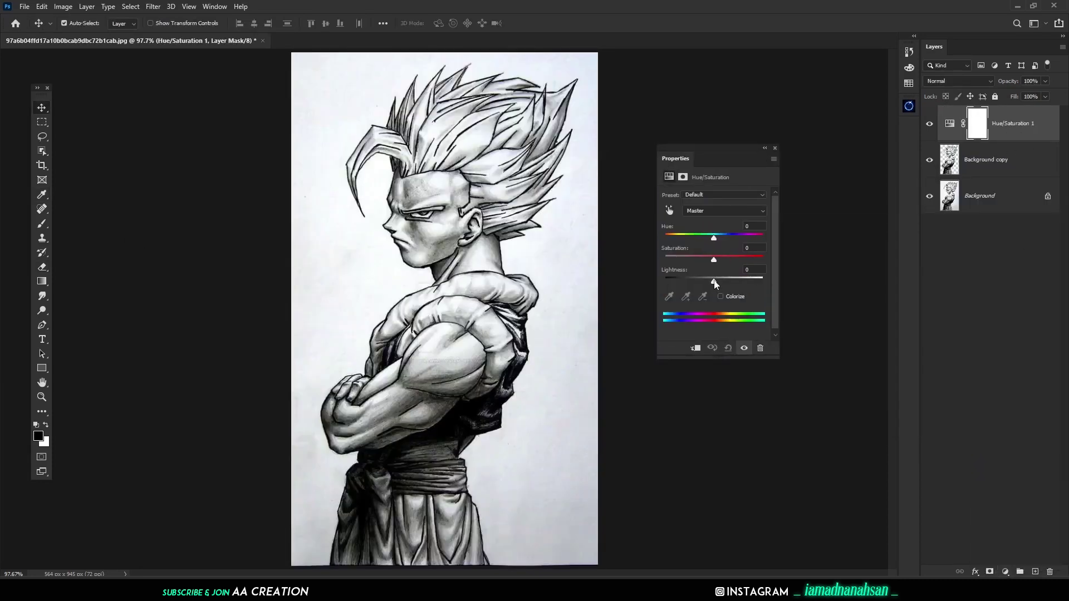
{"action": "left_click_drag", "start_coordinate": [715, 282], "coordinate": [684, 282]}
- Add a Levels adjustment layer and lower its white output level to darken the whole image further
{"action": "left_click", "coordinate": [1004, 572]}
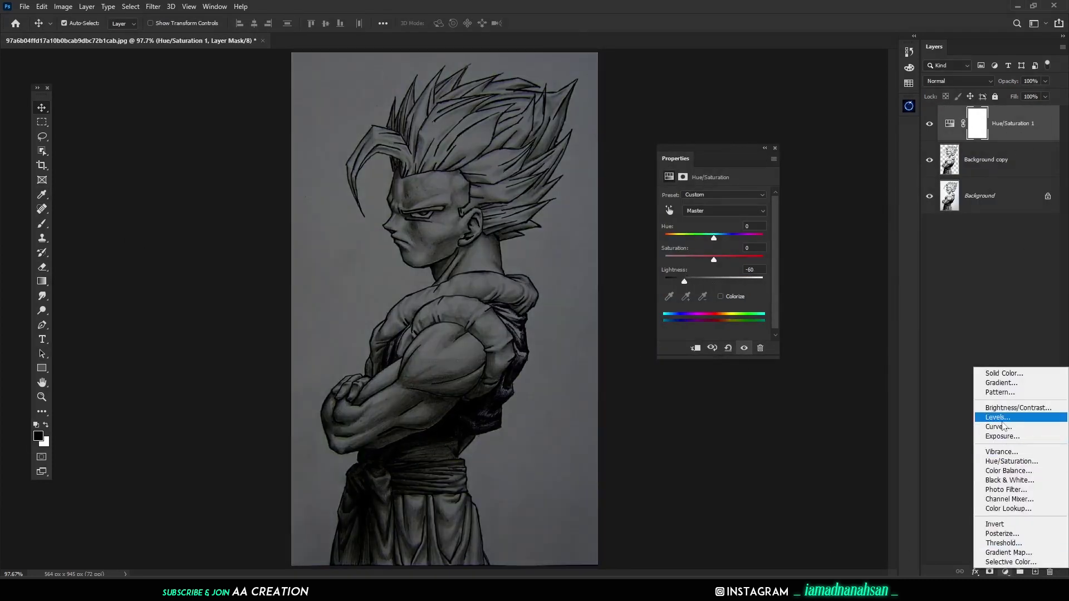
{"action": "left_click", "coordinate": [1002, 419]}
{"action": "left_click_drag", "start_coordinate": [765, 309], "coordinate": [747, 310]}
{"action": "left_click", "coordinate": [765, 148]}
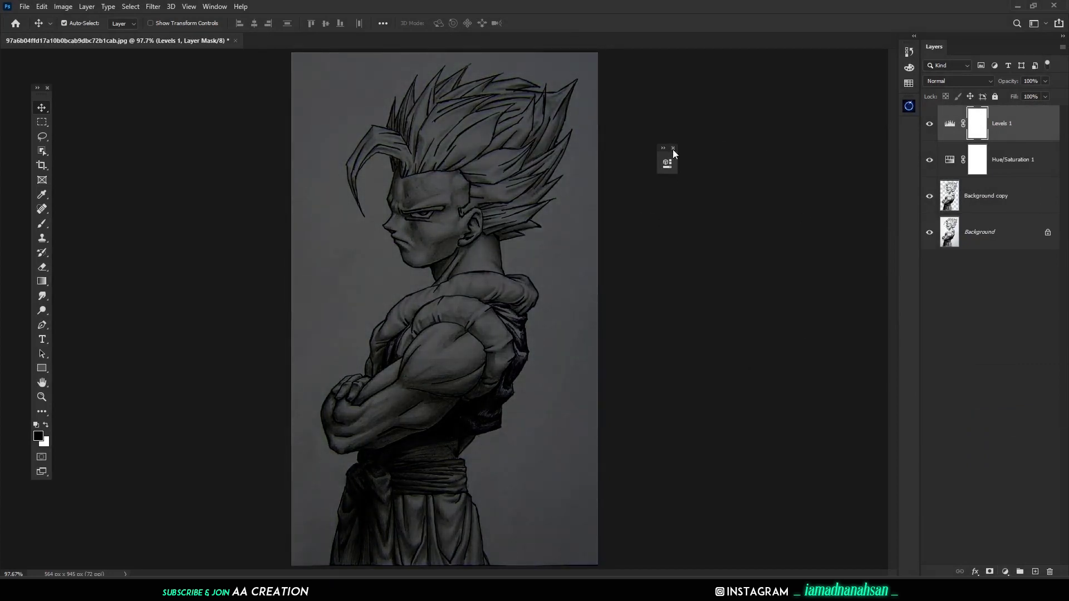
- Add a Solid Color fill layer in bright golden yellow above the Levels adjustment
{"action": "key", "text": "o"}
{"action": "mouse_move", "coordinate": [336, 223]}
{"action": "left_mouse_down"}
{"action": "mouse_move", "coordinate": [375, 215]}
{"action": "mouse_move", "coordinate": [365, 214]}
{"action": "left_mouse_up"}
{"action": "left_click_drag", "start_coordinate": [405, 112], "coordinate": [412, 231]}
{"action": "mouse_move", "coordinate": [388, 223]}
{"action": "left_mouse_down"}
{"action": "mouse_move", "coordinate": [432, 220]}
{"action": "mouse_move", "coordinate": [427, 167]}
{"action": "mouse_move", "coordinate": [412, 197]}
{"action": "left_mouse_up"}
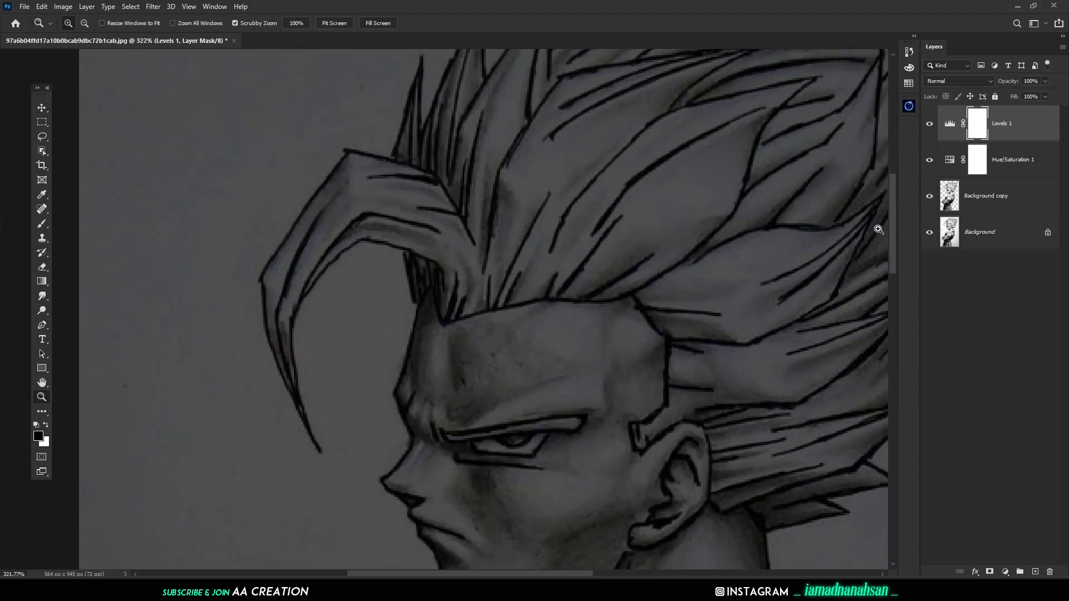
{"action": "left_click", "coordinate": [1005, 572]}
{"action": "left_click", "coordinate": [1001, 374]}
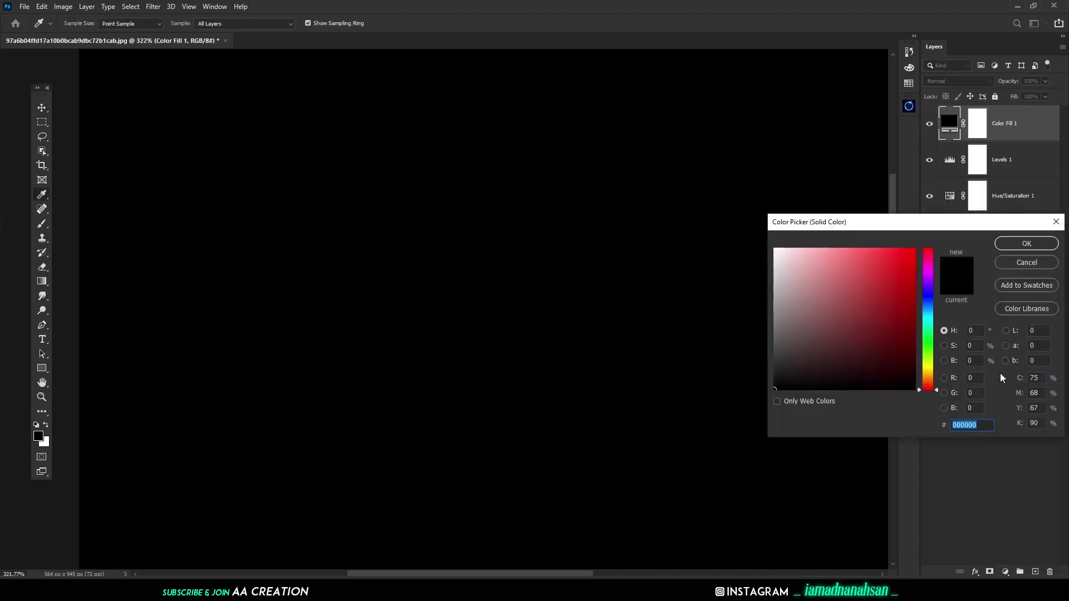
{"action": "left_click", "coordinate": [930, 369]}
{"action": "left_click", "coordinate": [912, 250]}
{"action": "left_click", "coordinate": [1015, 245]}
- Set the yellow fill layer's blend mode to Linear Dodge (Add)
{"action": "double_click", "coordinate": [959, 83]}
{"action": "scroll", "coordinate": [959, 83], "scroll_direction": "down", "scroll_amount": 1}
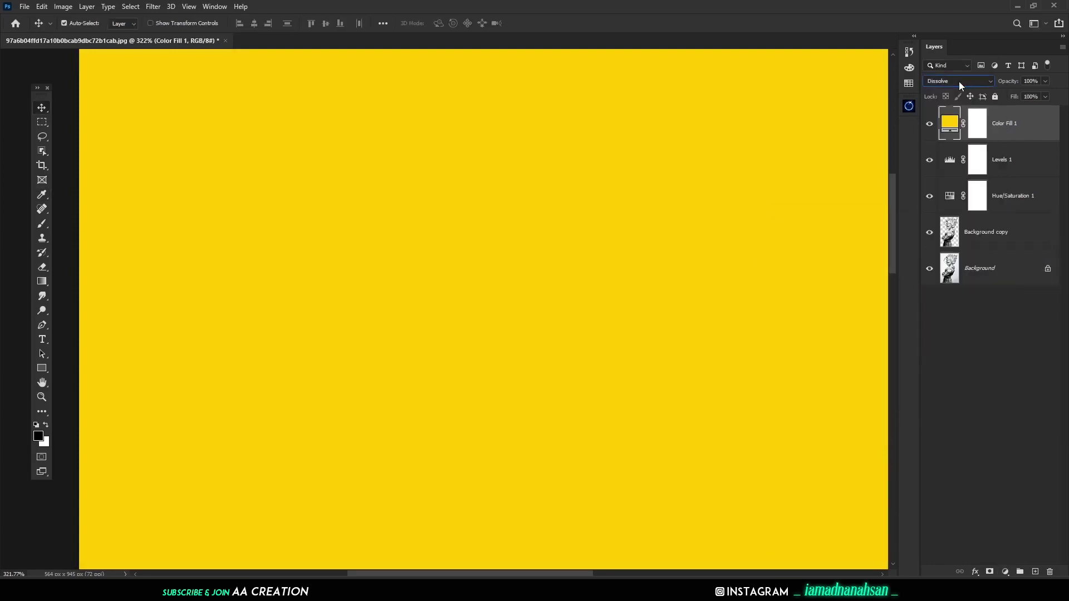
{"action": "scroll", "coordinate": [958, 81], "scroll_direction": "down", "scroll_amount": 10}
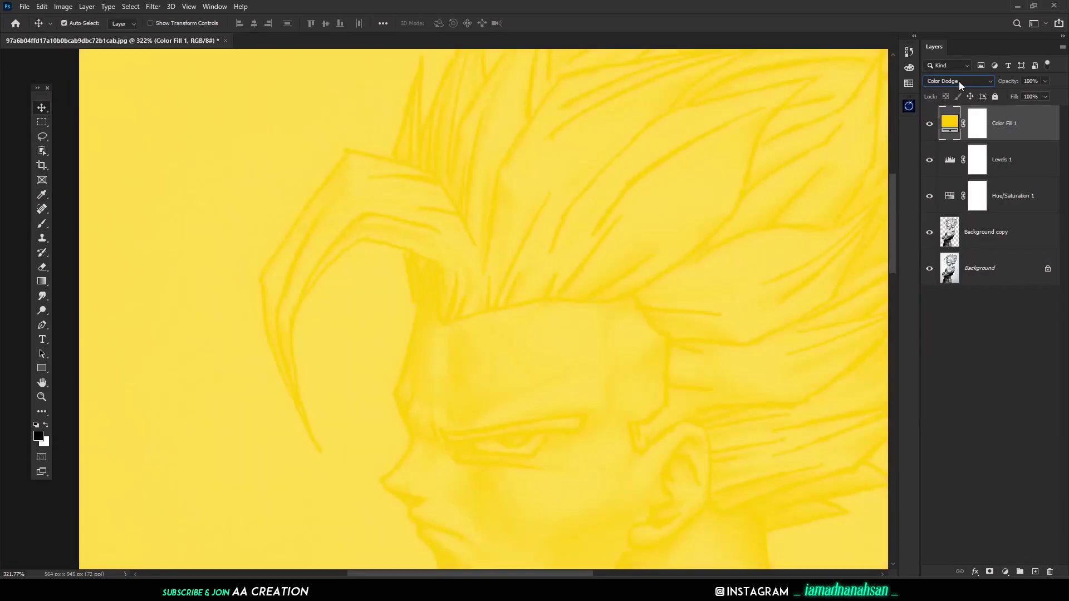
{"action": "left_click", "coordinate": [959, 82]}
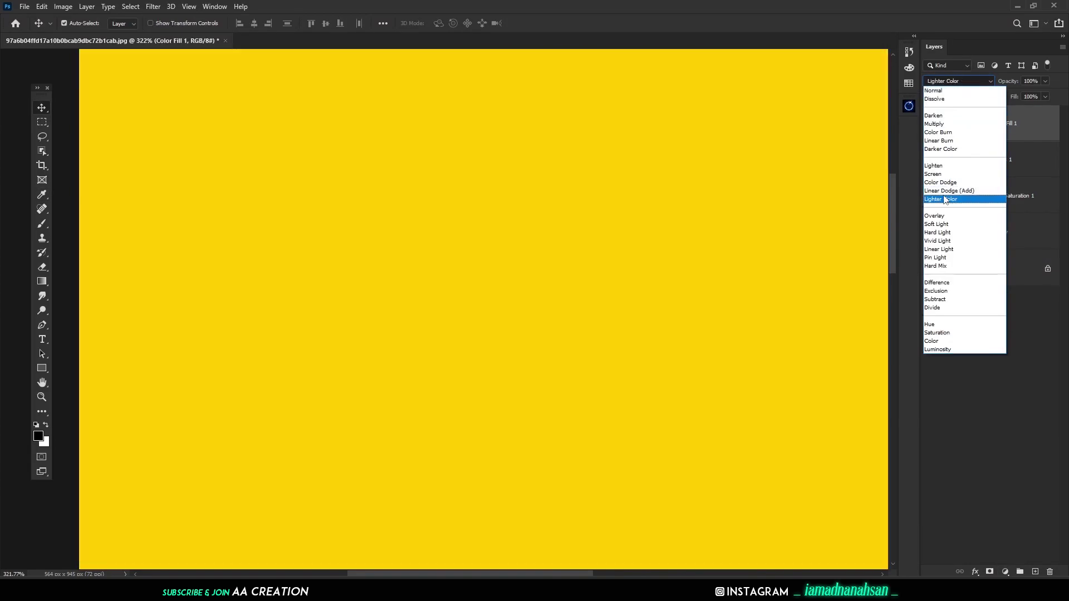
{"action": "left_click", "coordinate": [942, 191]}
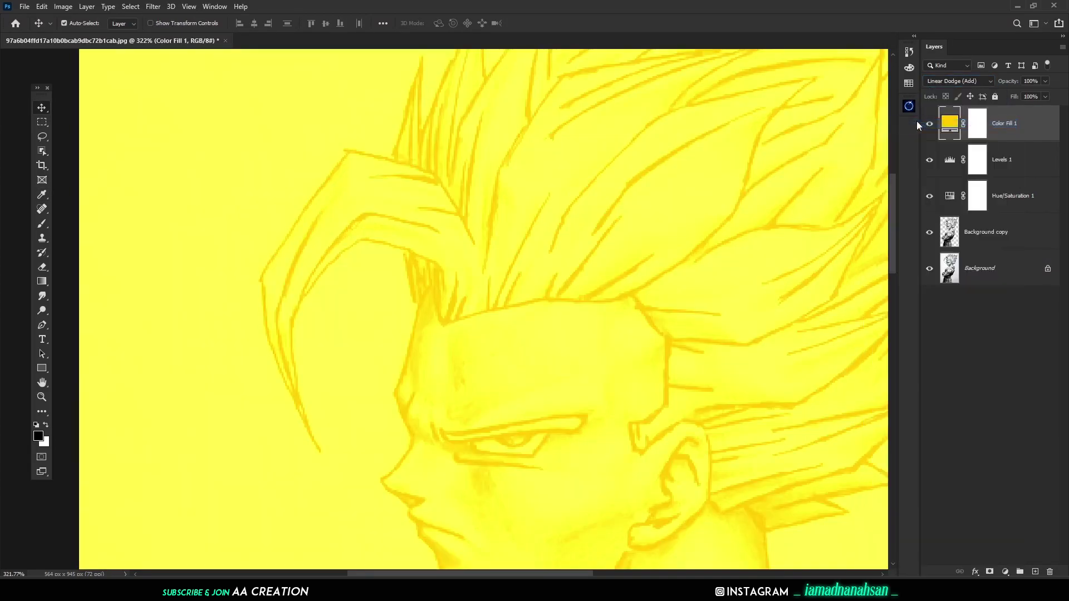
- Split the fill layer's Underlying Layer black Blend If slider to 0 / 31, and invert its mask to black
{"action": "double_click", "coordinate": [994, 134]}
{"action": "left_click_drag", "start_coordinate": [751, 356], "coordinate": [770, 353]}
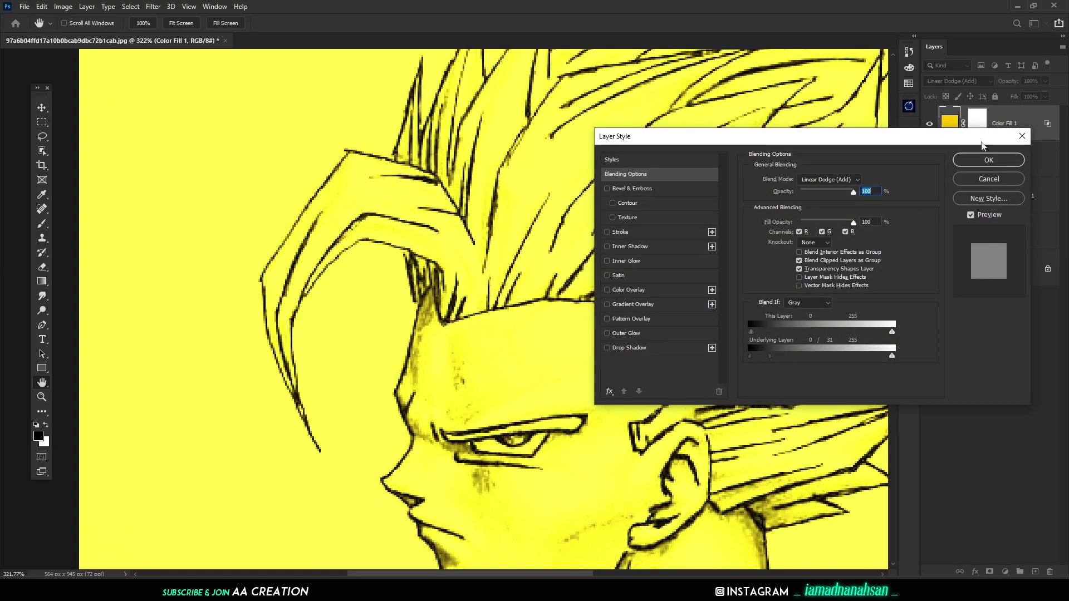
{"action": "left_click", "coordinate": [989, 160]}
{"action": "key", "text": "ctrl+i"}
- Paint white on the fill mask with a small brush along the front hair strand's upper and outer parts, down towards the tip
{"action": "key", "text": "b"}
{"action": "scroll", "coordinate": [336, 209], "scroll_direction": "up", "scroll_amount": 3}
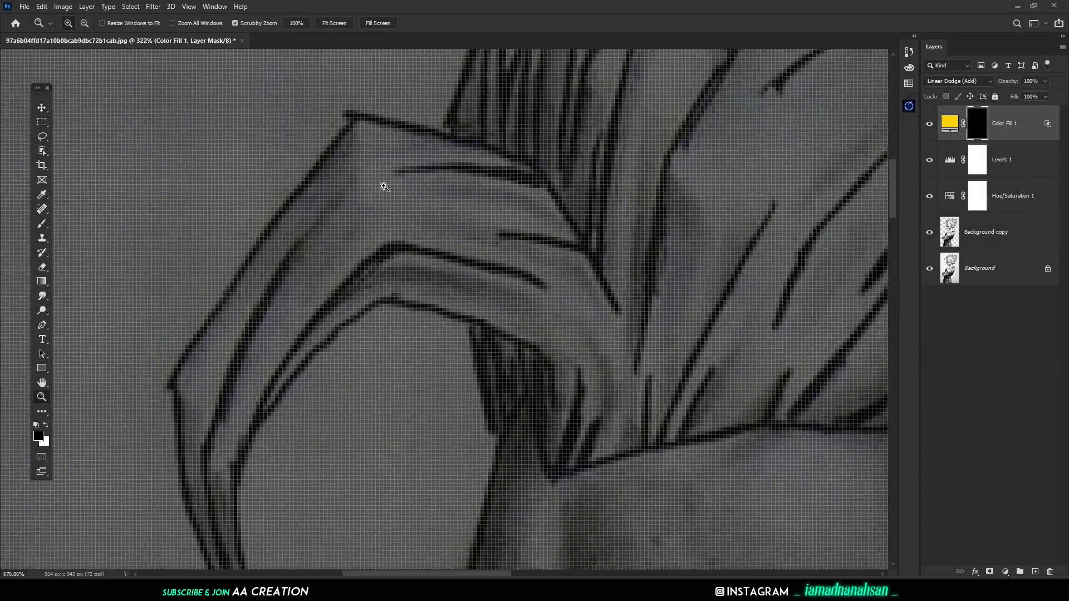
{"action": "key", "text": "x"}
{"action": "key", "text": "bracketleft"}
{"action": "key", "text": "bracketleft"}
{"action": "key", "text": "bracketleft"}
{"action": "key", "text": "bracketleft"}
{"action": "key", "text": "bracketleft"}
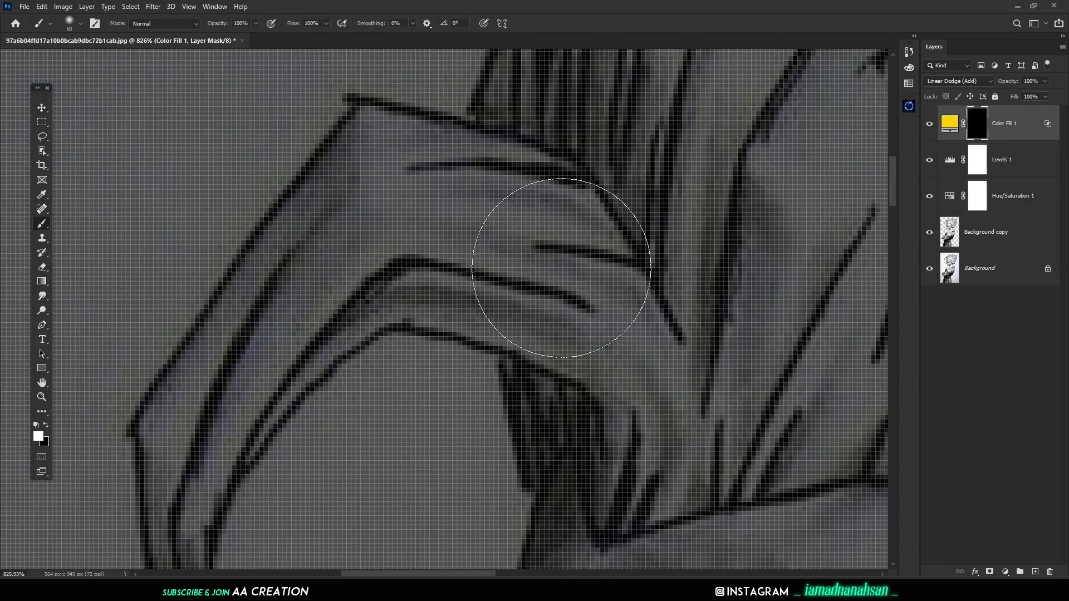
{"action": "mouse_move", "coordinate": [584, 240]}
{"action": "left_mouse_down"}
{"action": "mouse_move", "coordinate": [501, 186]}
{"action": "mouse_move", "coordinate": [493, 160]}
{"action": "mouse_move", "coordinate": [372, 123]}
{"action": "mouse_move", "coordinate": [250, 290]}
{"action": "mouse_move", "coordinate": [349, 132]}
{"action": "left_mouse_up"}
{"action": "left_click_drag", "start_coordinate": [312, 252], "coordinate": [428, 92]}
{"action": "mouse_move", "coordinate": [412, 101]}
{"action": "left_mouse_down"}
{"action": "mouse_move", "coordinate": [361, 128]}
{"action": "mouse_move", "coordinate": [285, 251]}
{"action": "mouse_move", "coordinate": [475, 49]}
{"action": "mouse_move", "coordinate": [309, 351]}
{"action": "mouse_move", "coordinate": [335, 237]}
{"action": "left_mouse_up"}
{"action": "mouse_move", "coordinate": [301, 195]}
{"action": "left_mouse_down"}
{"action": "mouse_move", "coordinate": [303, 249]}
{"action": "mouse_move", "coordinate": [349, 416]}
{"action": "mouse_move", "coordinate": [330, 281]}
{"action": "mouse_move", "coordinate": [339, 272]}
{"action": "mouse_move", "coordinate": [347, 355]}
{"action": "left_mouse_up"}
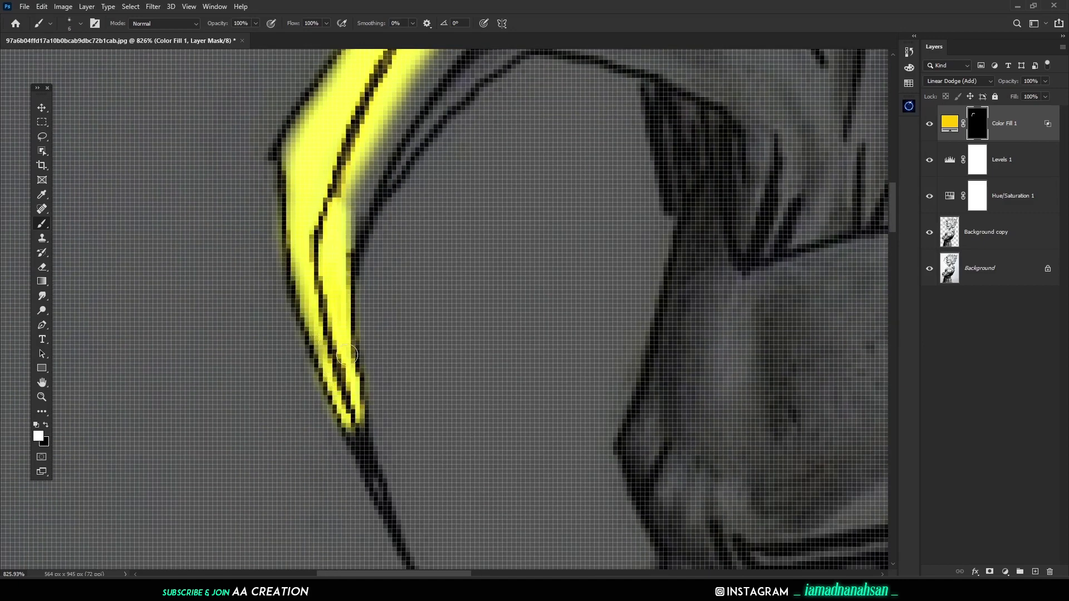
- Paint the front hair strand's inner edge, middle and root end white on the fill mask to color them yellow
{"action": "scroll", "coordinate": [401, 370], "scroll_direction": "up", "scroll_amount": 3}
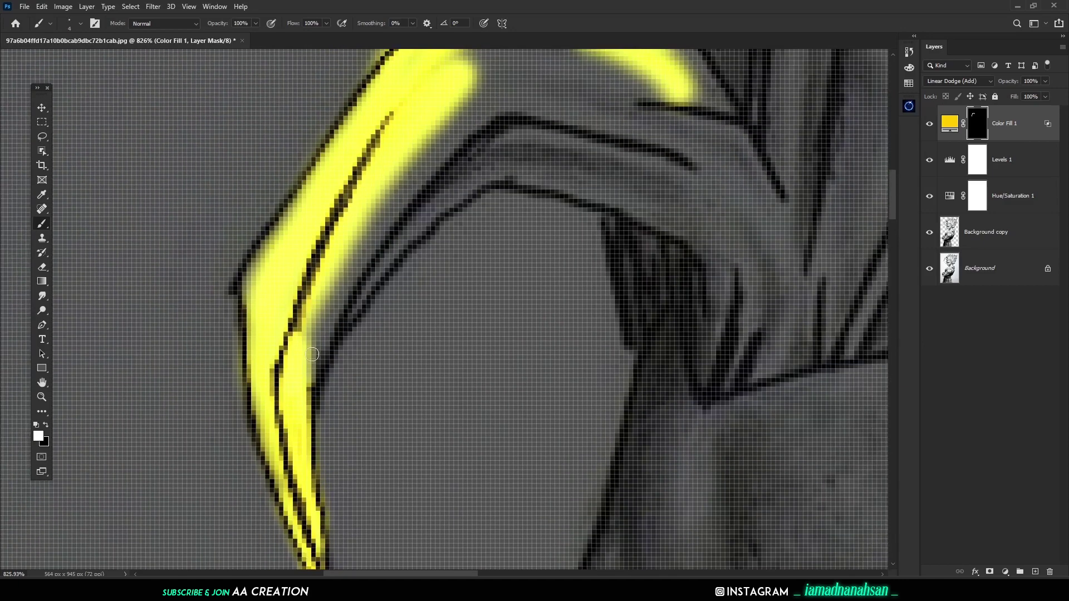
{"action": "mouse_move", "coordinate": [312, 361]}
{"action": "left_mouse_down"}
{"action": "mouse_move", "coordinate": [475, 155]}
{"action": "mouse_move", "coordinate": [489, 156]}
{"action": "mouse_move", "coordinate": [453, 180]}
{"action": "mouse_move", "coordinate": [466, 165]}
{"action": "mouse_move", "coordinate": [383, 253]}
{"action": "mouse_move", "coordinate": [318, 374]}
{"action": "left_mouse_up"}
{"action": "left_click_drag", "start_coordinate": [437, 238], "coordinate": [286, 371]}
{"action": "left_click_drag", "start_coordinate": [272, 317], "coordinate": [231, 367]}
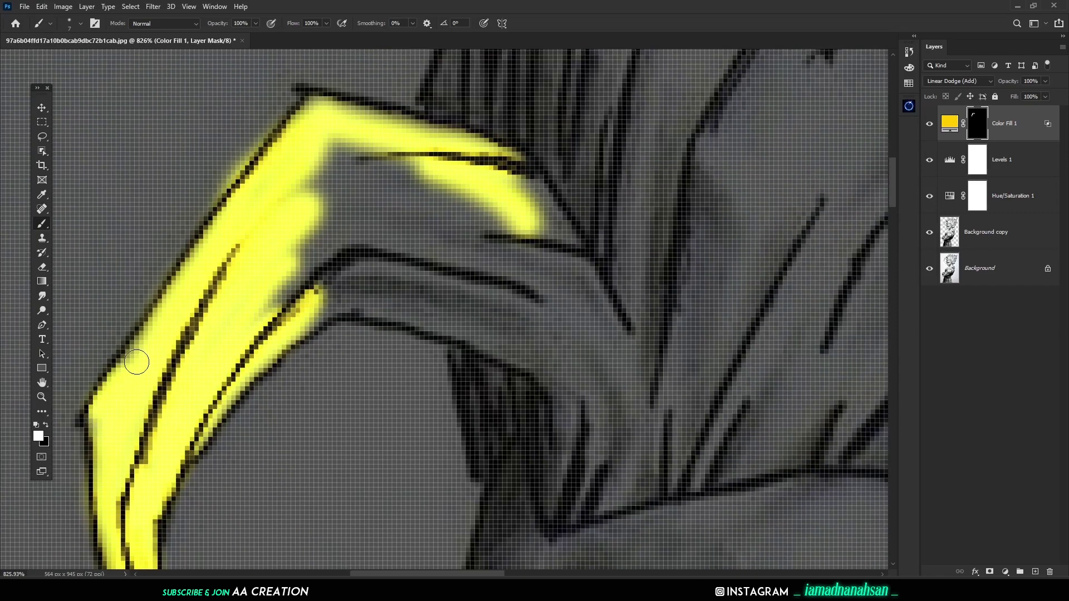
{"action": "mouse_move", "coordinate": [494, 172]}
{"action": "left_mouse_down"}
{"action": "mouse_move", "coordinate": [602, 312]}
{"action": "mouse_move", "coordinate": [593, 355]}
{"action": "mouse_move", "coordinate": [498, 328]}
{"action": "mouse_move", "coordinate": [315, 303]}
{"action": "mouse_move", "coordinate": [283, 311]}
{"action": "mouse_move", "coordinate": [344, 212]}
{"action": "mouse_move", "coordinate": [320, 170]}
{"action": "left_mouse_up"}
{"action": "mouse_move", "coordinate": [208, 341]}
{"action": "left_mouse_down"}
{"action": "mouse_move", "coordinate": [358, 156]}
{"action": "mouse_move", "coordinate": [437, 191]}
{"action": "mouse_move", "coordinate": [502, 254]}
{"action": "mouse_move", "coordinate": [334, 267]}
{"action": "mouse_move", "coordinate": [375, 215]}
{"action": "mouse_move", "coordinate": [299, 267]}
{"action": "mouse_move", "coordinate": [551, 307]}
{"action": "mouse_move", "coordinate": [563, 233]}
{"action": "left_mouse_up"}
{"action": "mouse_move", "coordinate": [548, 270]}
{"action": "left_mouse_down"}
{"action": "mouse_move", "coordinate": [490, 238]}
{"action": "mouse_move", "coordinate": [358, 204]}
{"action": "left_mouse_up"}
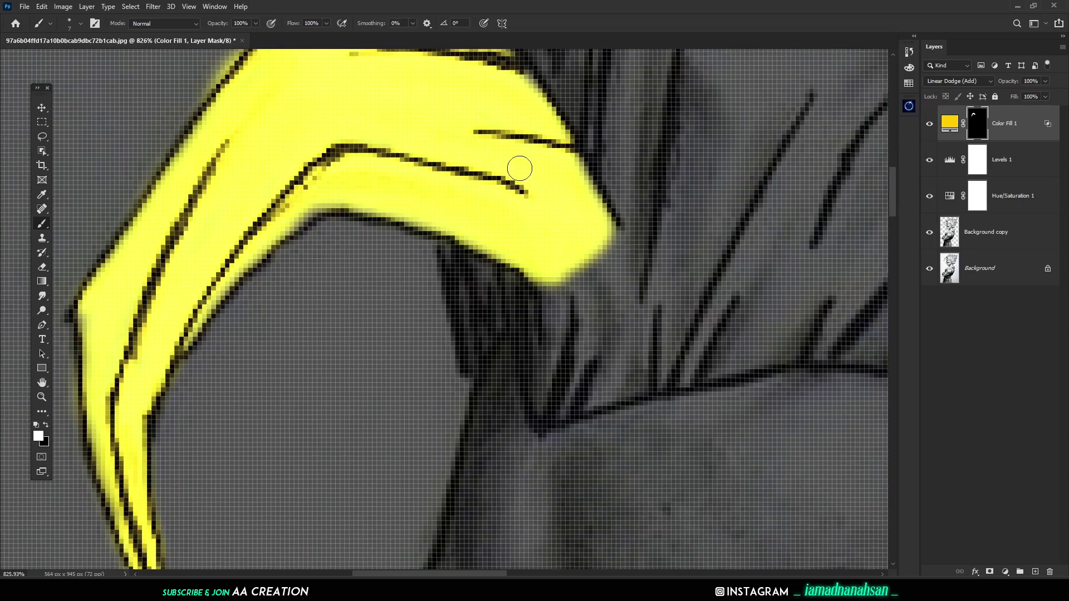
- Fill the remaining gaps in the front hair strand and its narrow tip with white on the fill mask
{"action": "left_click_drag", "start_coordinate": [590, 198], "coordinate": [530, 89]}
{"action": "left_click_drag", "start_coordinate": [456, 148], "coordinate": [623, 230]}
{"action": "mouse_move", "coordinate": [517, 98]}
{"action": "left_mouse_down"}
{"action": "mouse_move", "coordinate": [643, 134]}
{"action": "mouse_move", "coordinate": [452, 108]}
{"action": "left_mouse_up"}
{"action": "left_click_drag", "start_coordinate": [668, 152], "coordinate": [699, 162]}
{"action": "left_click_drag", "start_coordinate": [456, 174], "coordinate": [485, 139]}
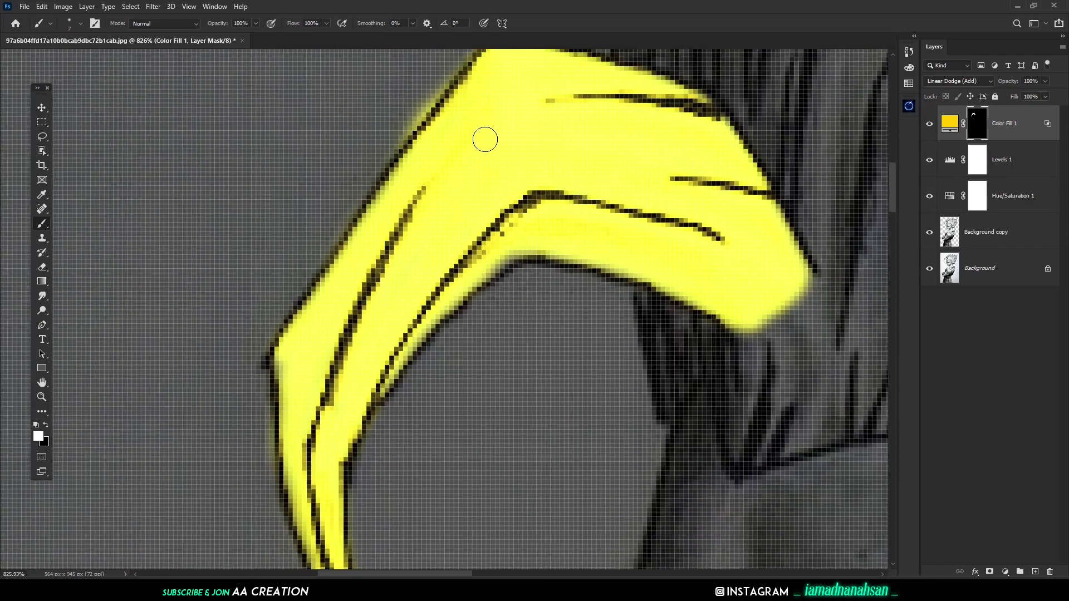
{"action": "left_click_drag", "start_coordinate": [294, 257], "coordinate": [308, 78]}
{"action": "mouse_move", "coordinate": [302, 177]}
{"action": "left_mouse_down"}
{"action": "mouse_move", "coordinate": [327, 333]}
{"action": "mouse_move", "coordinate": [293, 216]}
{"action": "mouse_move", "coordinate": [300, 260]}
{"action": "left_mouse_up"}
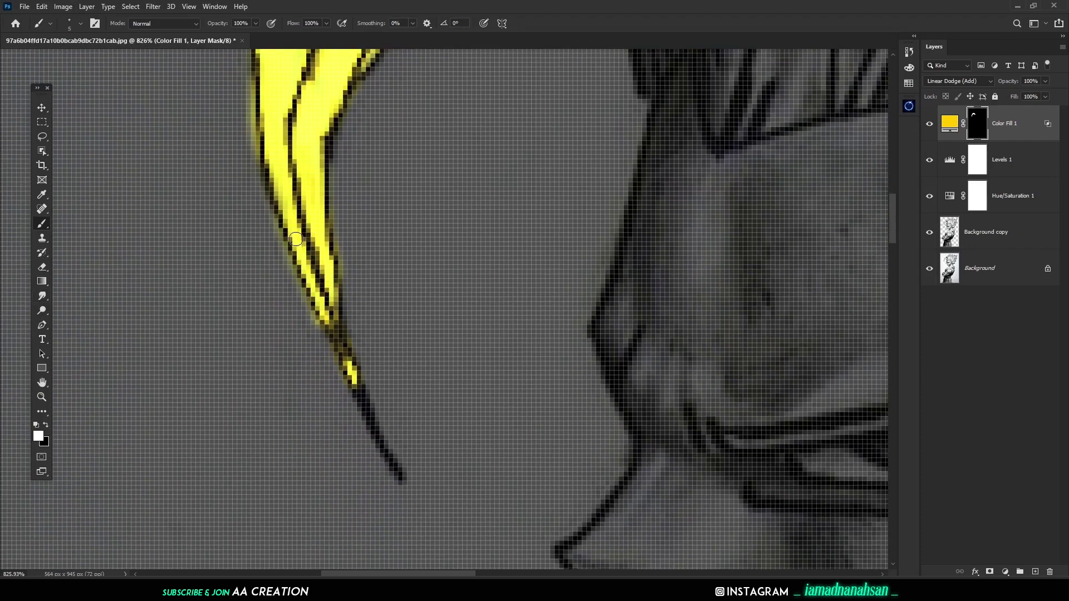
{"action": "scroll", "coordinate": [326, 328], "scroll_direction": "up", "scroll_amount": 2}
- Paint black on the fill mask to remove yellow spill around the strand's tip and along its outer edge
{"action": "key", "text": "x"}
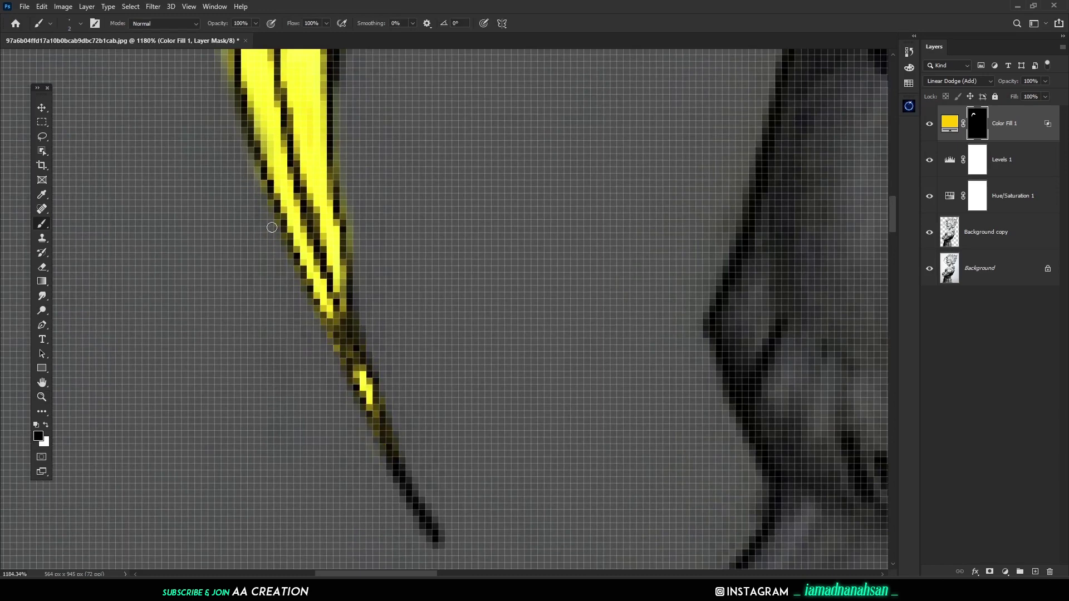
{"action": "left_click_drag", "start_coordinate": [394, 348], "coordinate": [470, 463]}
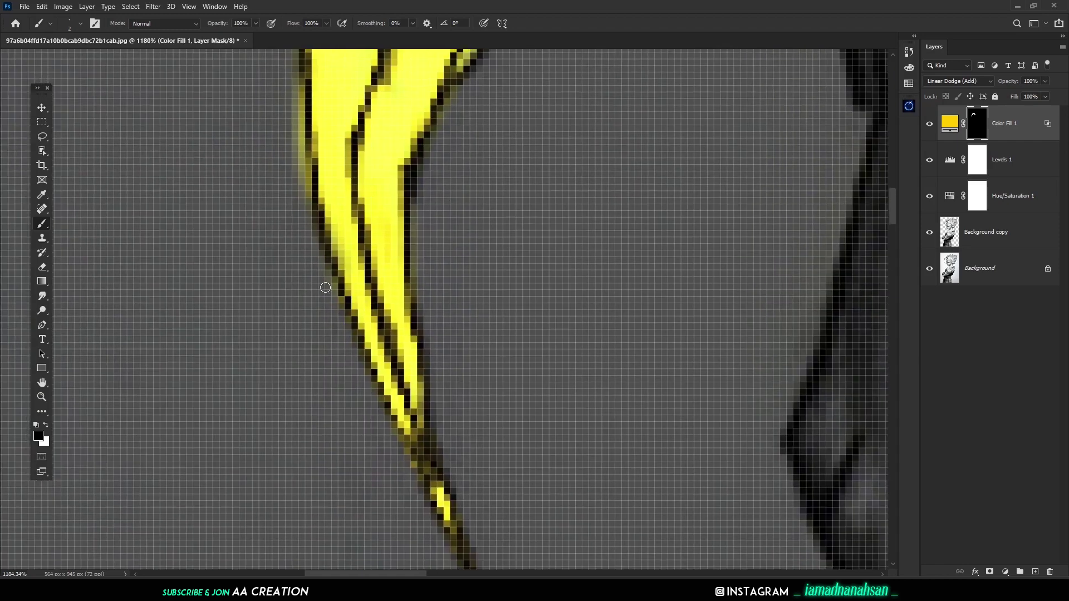
{"action": "left_click_drag", "start_coordinate": [271, 167], "coordinate": [314, 304]}
{"action": "mouse_move", "coordinate": [335, 217]}
{"action": "left_mouse_down"}
{"action": "mouse_move", "coordinate": [332, 197]}
{"action": "mouse_move", "coordinate": [293, 334]}
{"action": "left_mouse_up"}
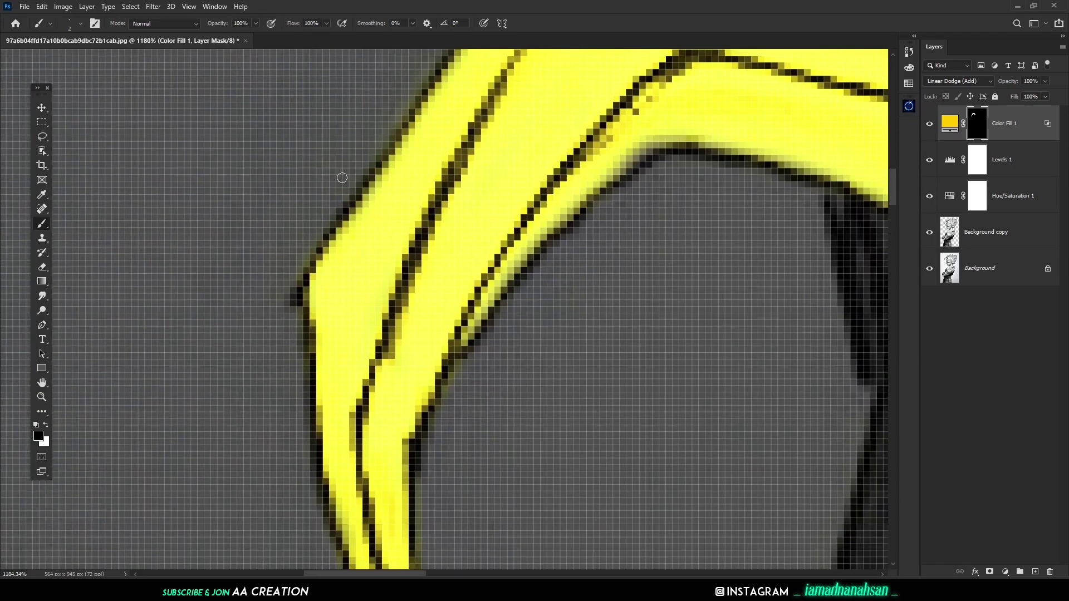
{"action": "left_click_drag", "start_coordinate": [316, 259], "coordinate": [210, 398]}
{"action": "left_click_drag", "start_coordinate": [324, 207], "coordinate": [278, 278]}
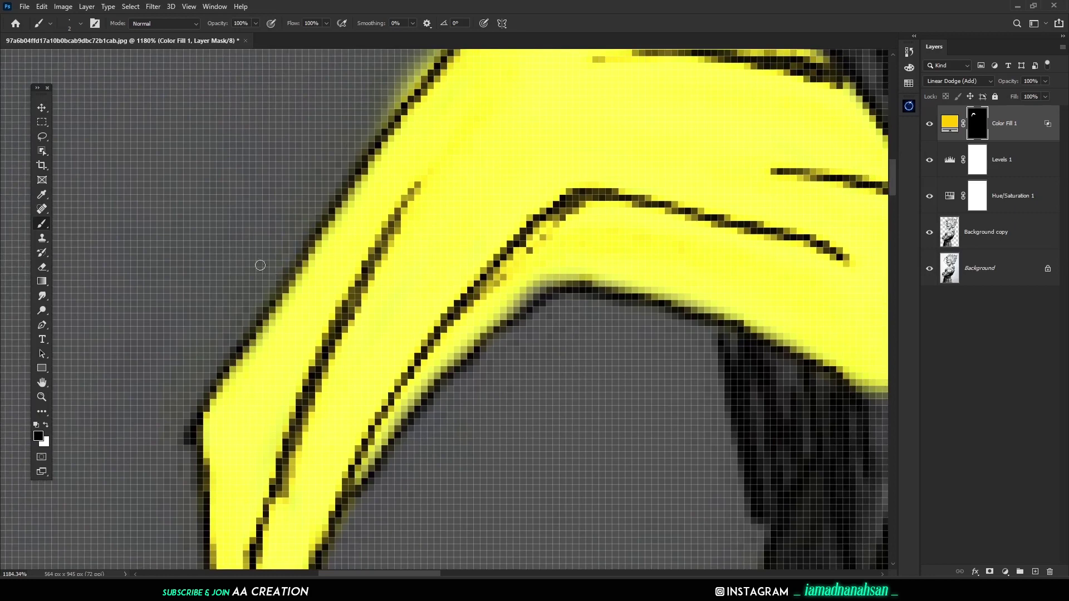
{"action": "left_click_drag", "start_coordinate": [312, 221], "coordinate": [213, 377]}
{"action": "key", "text": "bracketright"}
{"action": "mouse_move", "coordinate": [379, 152]}
{"action": "left_mouse_down"}
{"action": "mouse_move", "coordinate": [285, 249]}
{"action": "mouse_move", "coordinate": [276, 282]}
{"action": "left_mouse_up"}
{"action": "left_click_drag", "start_coordinate": [408, 130], "coordinate": [266, 292]}
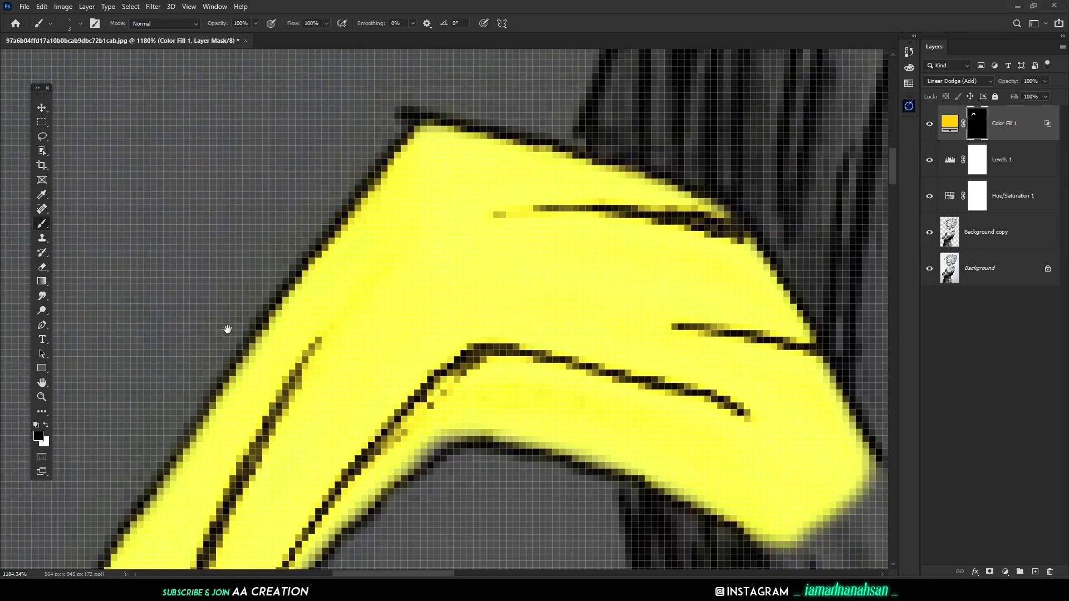
- Clean the yellow spill around the strand's upper corner and top outline with black on the fill mask
{"action": "left_click_drag", "start_coordinate": [228, 329], "coordinate": [324, 198]}
{"action": "left_click_drag", "start_coordinate": [462, 69], "coordinate": [238, 416]}
{"action": "left_click_drag", "start_coordinate": [306, 330], "coordinate": [446, 362]}
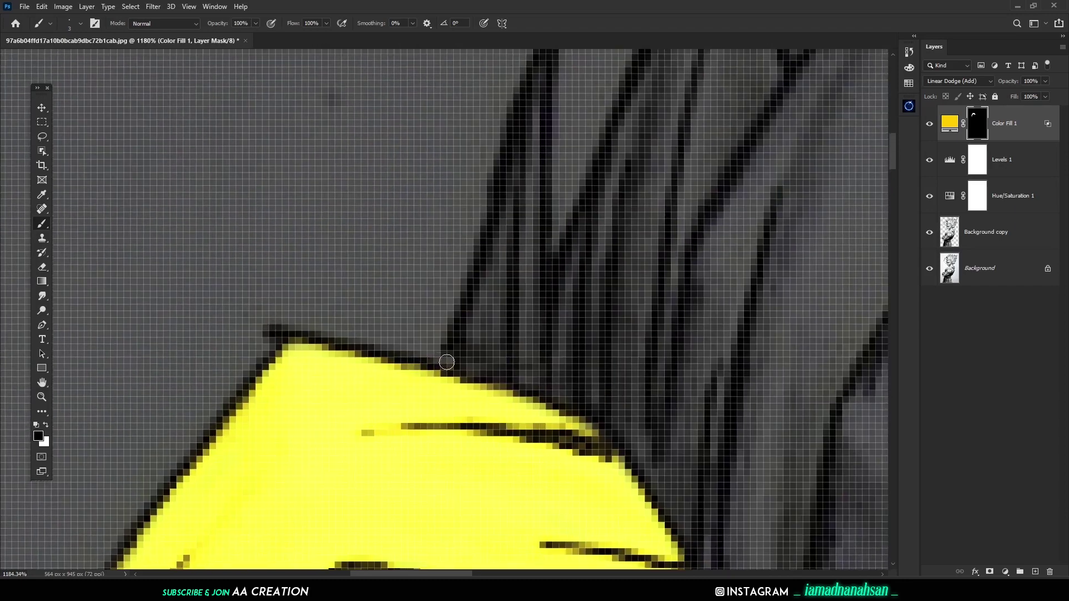
{"action": "mouse_move", "coordinate": [273, 344]}
{"action": "left_mouse_down"}
{"action": "mouse_move", "coordinate": [276, 304]}
{"action": "mouse_move", "coordinate": [296, 239]}
{"action": "left_mouse_up"}
{"action": "left_click_drag", "start_coordinate": [303, 231], "coordinate": [192, 378]}
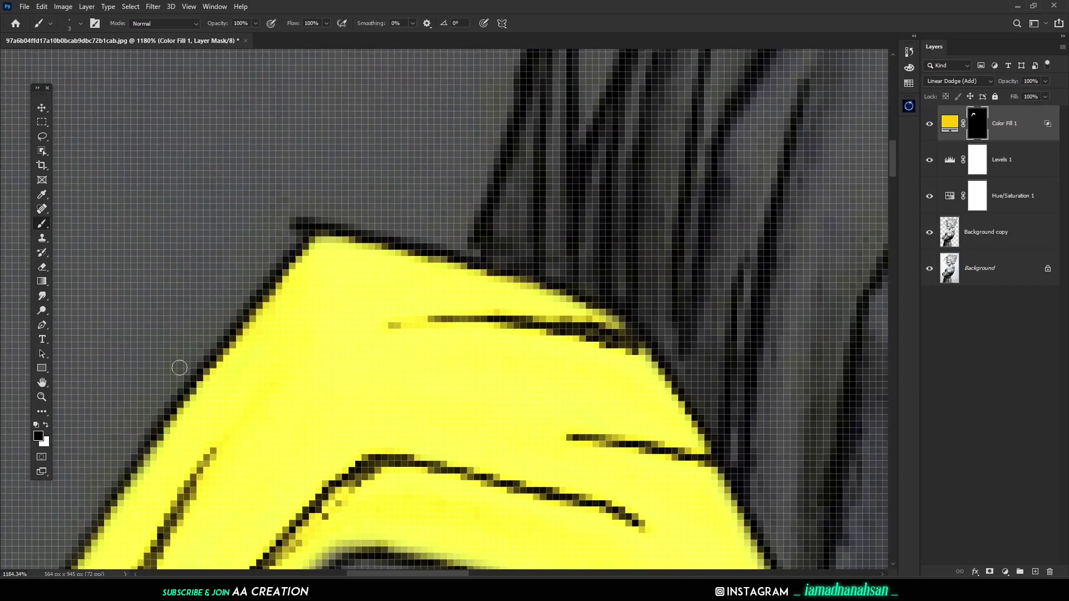
{"action": "left_click_drag", "start_coordinate": [644, 375], "coordinate": [425, 59]}
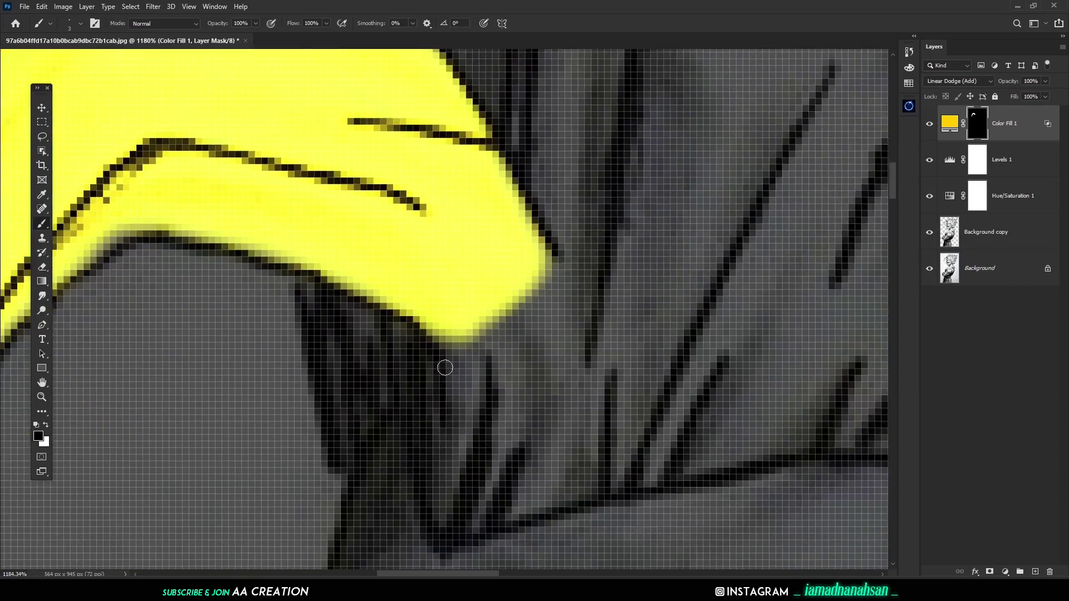
- Trim the yellow spill at the strand's root end and along its inner edge down to the tip, using black on the mask
{"action": "left_click_drag", "start_coordinate": [489, 332], "coordinate": [561, 263]}
{"action": "left_click_drag", "start_coordinate": [401, 346], "coordinate": [588, 302]}
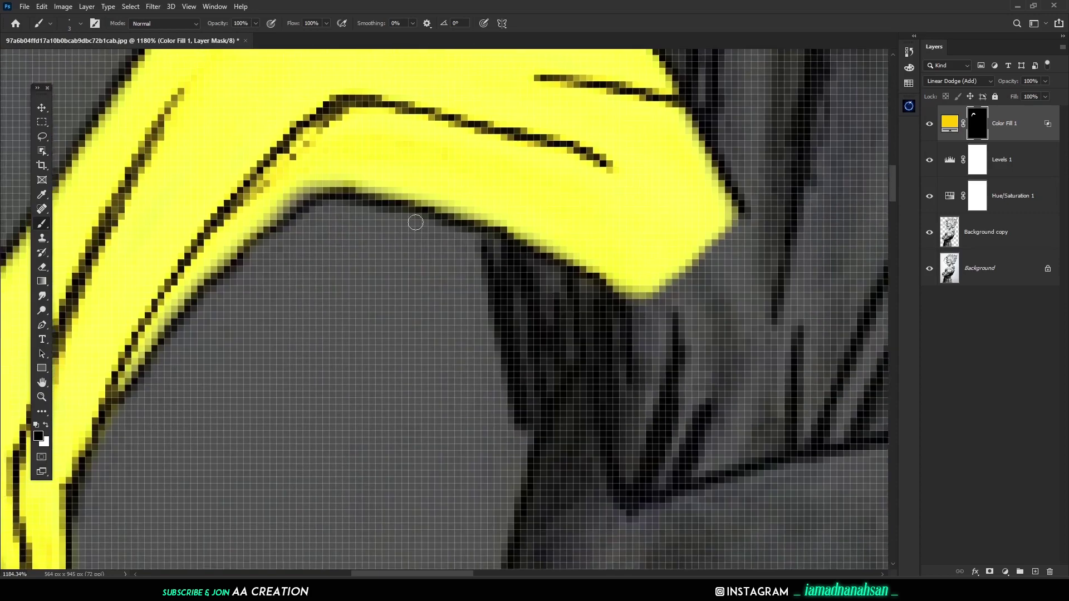
{"action": "mouse_move", "coordinate": [443, 307]}
{"action": "left_mouse_down"}
{"action": "mouse_move", "coordinate": [484, 219]}
{"action": "mouse_move", "coordinate": [480, 247]}
{"action": "mouse_move", "coordinate": [540, 156]}
{"action": "left_mouse_up"}
{"action": "mouse_move", "coordinate": [330, 94]}
{"action": "left_mouse_down"}
{"action": "mouse_move", "coordinate": [288, 142]}
{"action": "mouse_move", "coordinate": [195, 294]}
{"action": "left_mouse_up"}
{"action": "left_click_drag", "start_coordinate": [251, 389], "coordinate": [277, 237]}
{"action": "left_click_drag", "start_coordinate": [208, 184], "coordinate": [204, 245]}
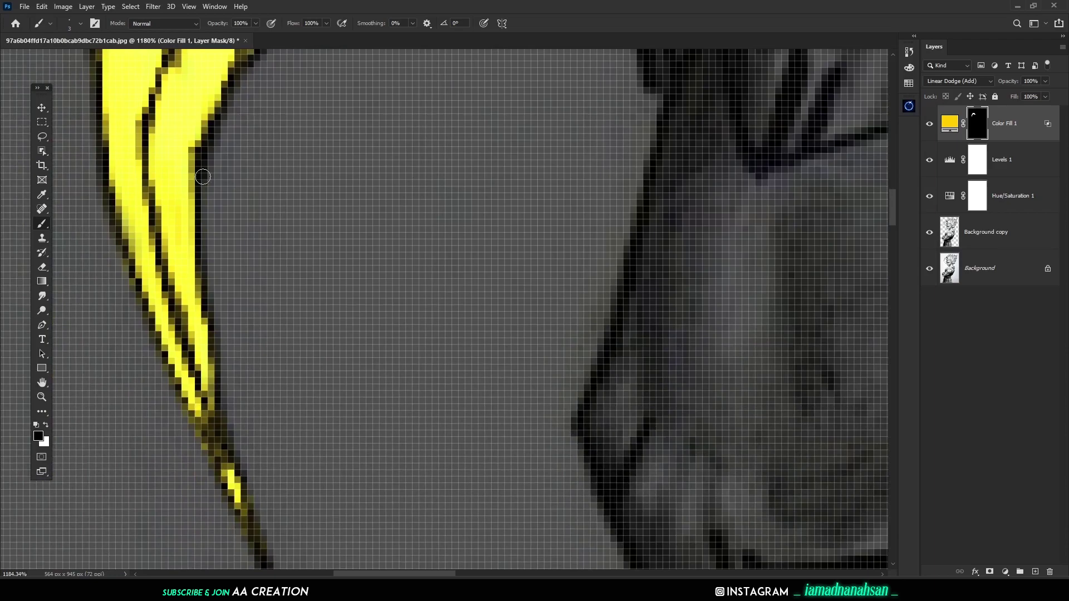
{"action": "left_click_drag", "start_coordinate": [202, 177], "coordinate": [201, 295]}
{"action": "left_click_drag", "start_coordinate": [233, 319], "coordinate": [214, 197]}
- Adjust the fill layer's black Blend If split for the Underlying Layer to refine how the shadows show through
{"action": "key", "text": "ctrl+1"}
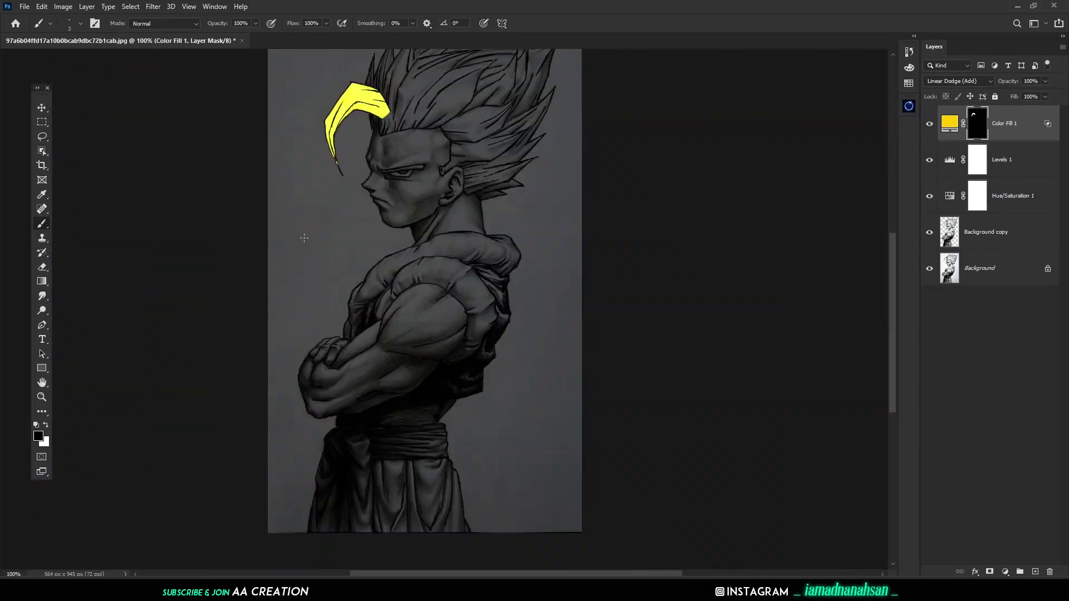
{"action": "left_click_drag", "start_coordinate": [379, 92], "coordinate": [372, 162]}
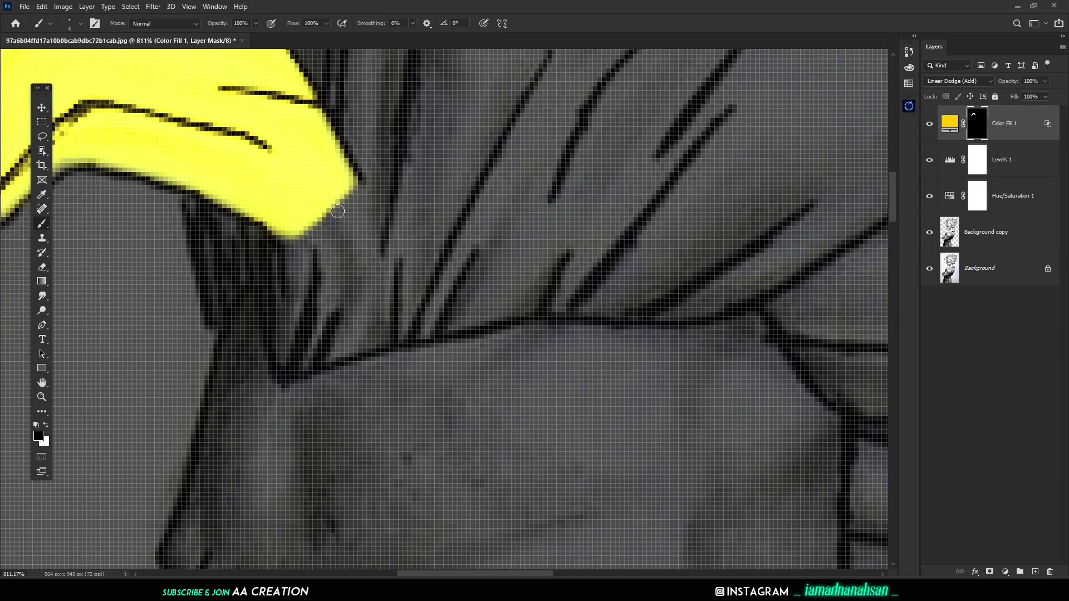
{"action": "key", "text": "ctrl+0"}
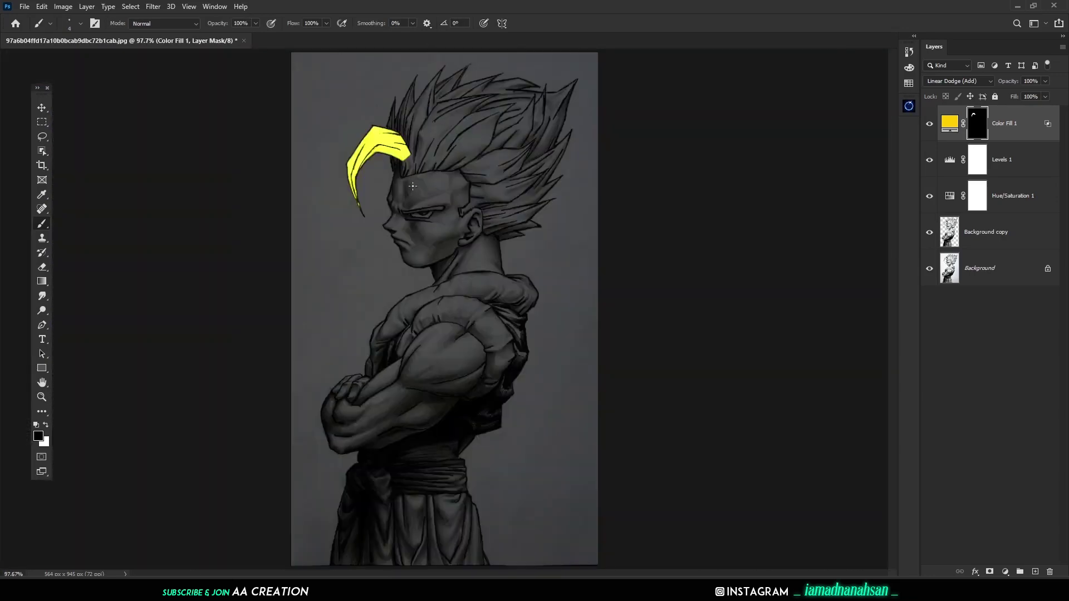
{"action": "double_click", "coordinate": [1050, 128]}
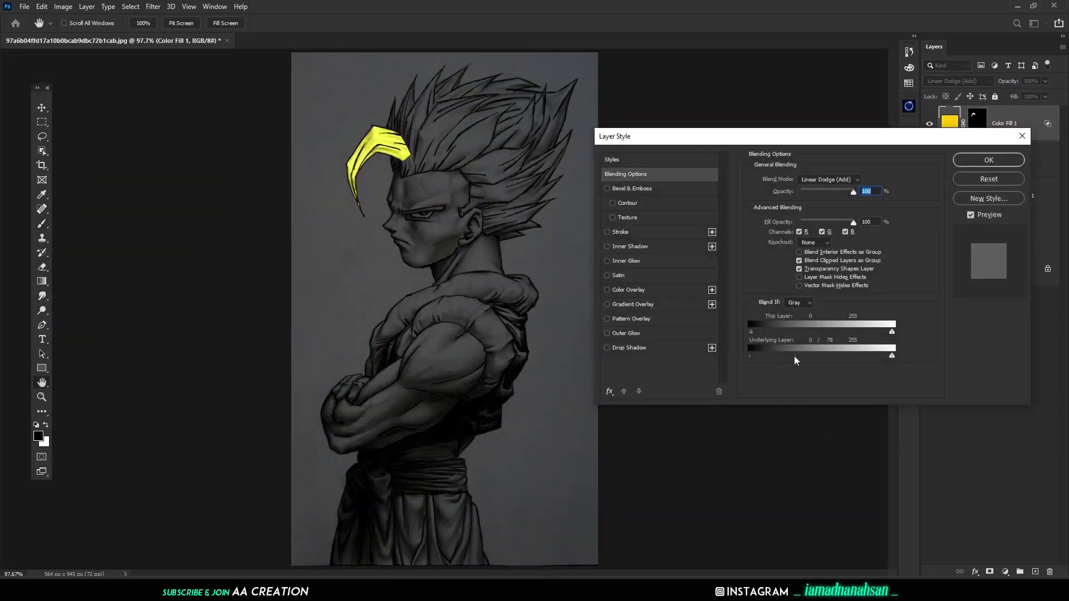
{"action": "left_click", "coordinate": [988, 160]}
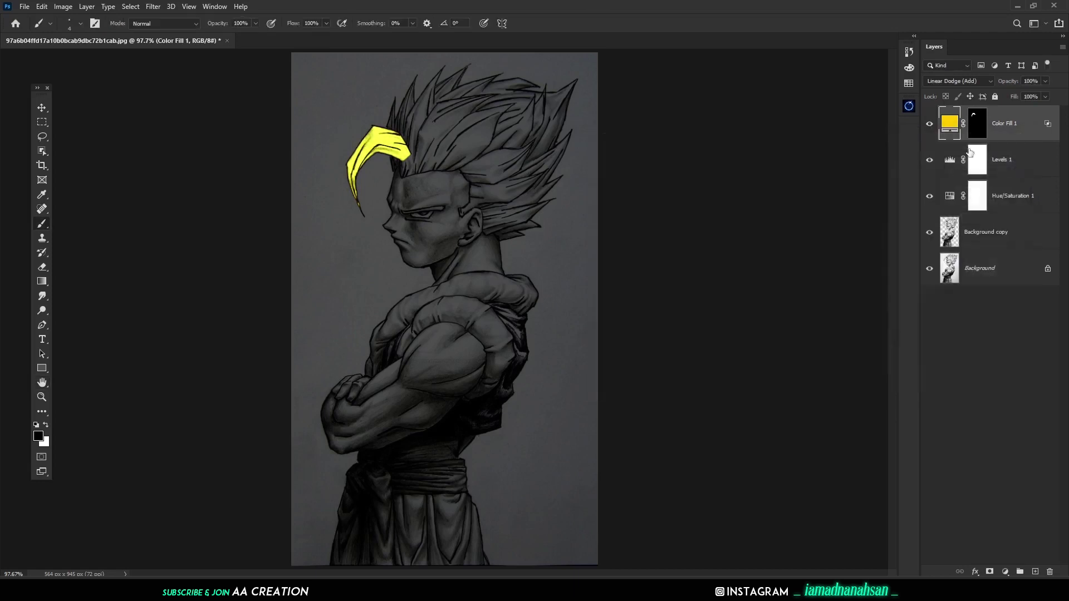
- Change the fill layer's color from yellow to orange
{"action": "double_click", "coordinate": [950, 121]}
{"action": "mouse_move", "coordinate": [928, 370]}
{"action": "left_mouse_down"}
{"action": "mouse_move", "coordinate": [912, 275]}
{"action": "mouse_move", "coordinate": [929, 396]}
{"action": "mouse_move", "coordinate": [923, 370]}
{"action": "mouse_move", "coordinate": [923, 379]}
{"action": "left_mouse_up"}
{"action": "left_click", "coordinate": [1025, 243]}
{"action": "key", "text": "b"}
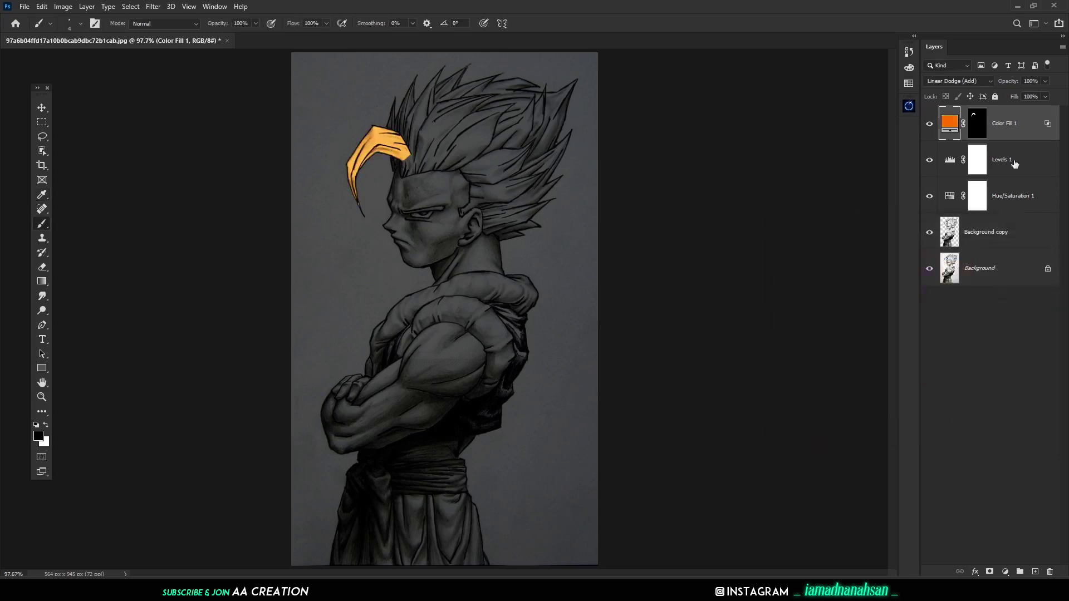
- Add a yellow Solid Color fill layer above the orange one and set its blend mode to Color Dodge
{"action": "left_click", "coordinate": [1005, 571]}
{"action": "left_click", "coordinate": [989, 375]}
{"action": "left_click", "coordinate": [929, 357]}
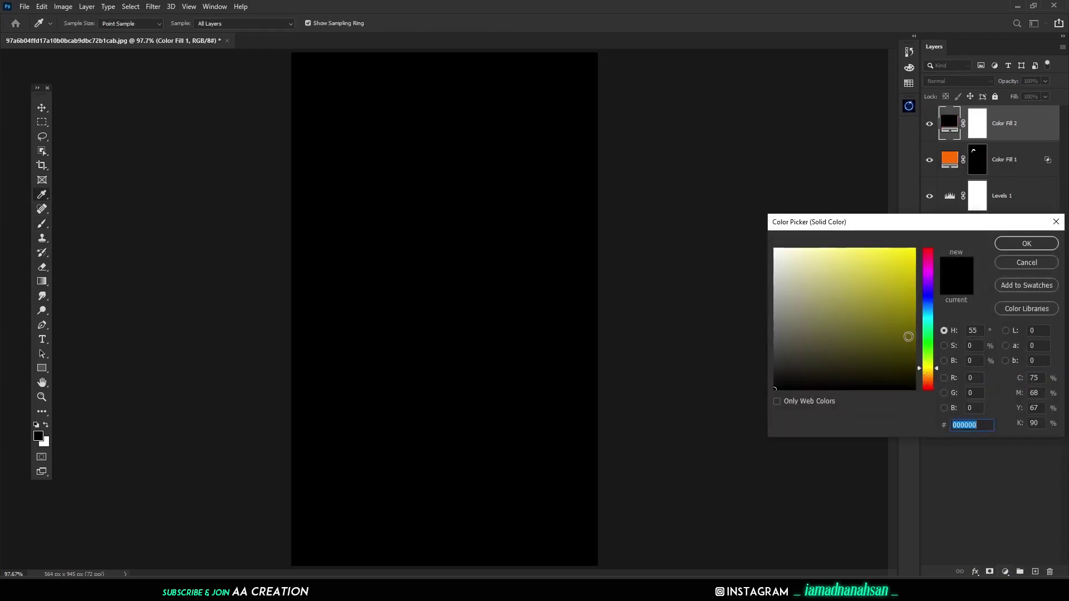
{"action": "left_click", "coordinate": [911, 239]}
{"action": "left_click", "coordinate": [1031, 231]}
{"action": "left_click", "coordinate": [966, 82]}
{"action": "left_click", "coordinate": [941, 185]}
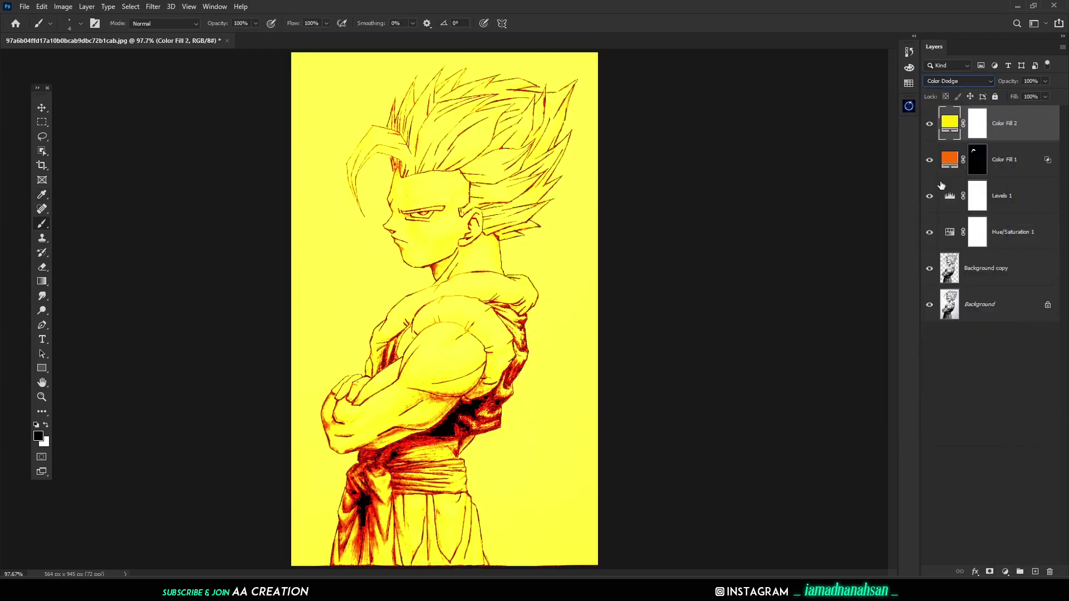
- Split the black Blend If slider for the Underlying Layer on the yellow fill layer to bring back the dark lines
{"action": "right_click", "coordinate": [1004, 118]}
{"action": "left_click", "coordinate": [913, 124]}
{"action": "mouse_move", "coordinate": [751, 357]}
{"action": "left_mouse_down"}
{"action": "mouse_move", "coordinate": [823, 356]}
{"action": "mouse_move", "coordinate": [804, 357]}
{"action": "left_mouse_up"}
{"action": "key", "text": "Return"}
- Invert the yellow fill's mask and paint a soft, low-flow white glow over and around the front hair strand
{"action": "left_click", "coordinate": [974, 129]}
{"action": "key", "text": "ctrl+i"}
{"action": "key", "text": "b"}
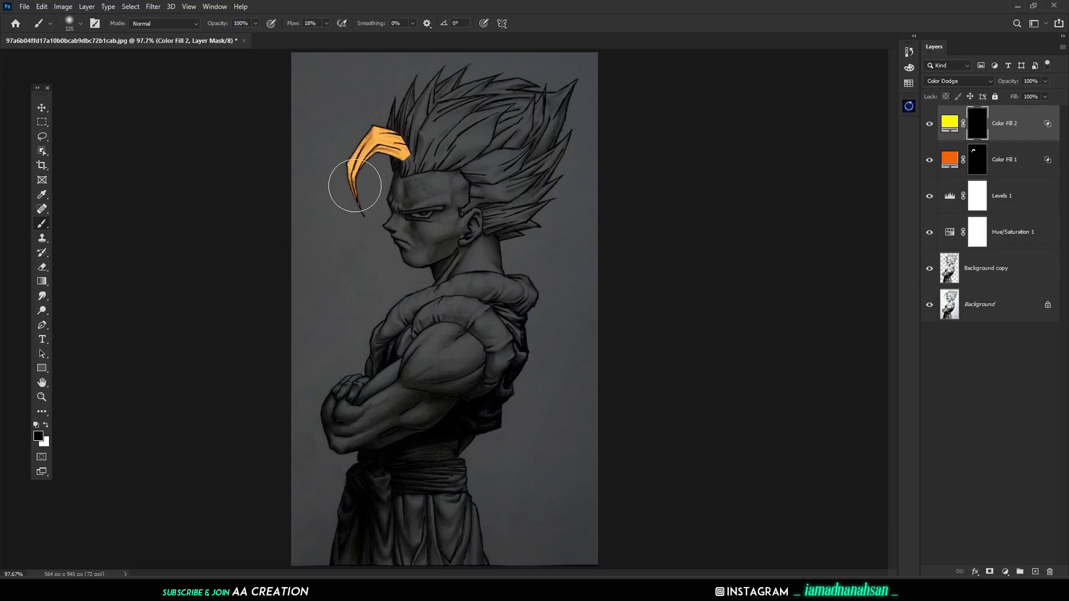
{"action": "key", "text": "bracketleft"}
{"action": "key", "text": "bracketleft"}
{"action": "key", "text": "bracketleft"}
{"action": "mouse_move", "coordinate": [351, 181]}
{"action": "left_mouse_down"}
{"action": "mouse_move", "coordinate": [386, 141]}
{"action": "mouse_move", "coordinate": [358, 198]}
{"action": "mouse_move", "coordinate": [386, 150]}
{"action": "left_mouse_up"}
{"action": "key", "text": "bracketright"}
{"action": "key", "text": "bracketright"}
{"action": "key", "text": "bracketright"}
{"action": "key", "text": "bracketleft"}
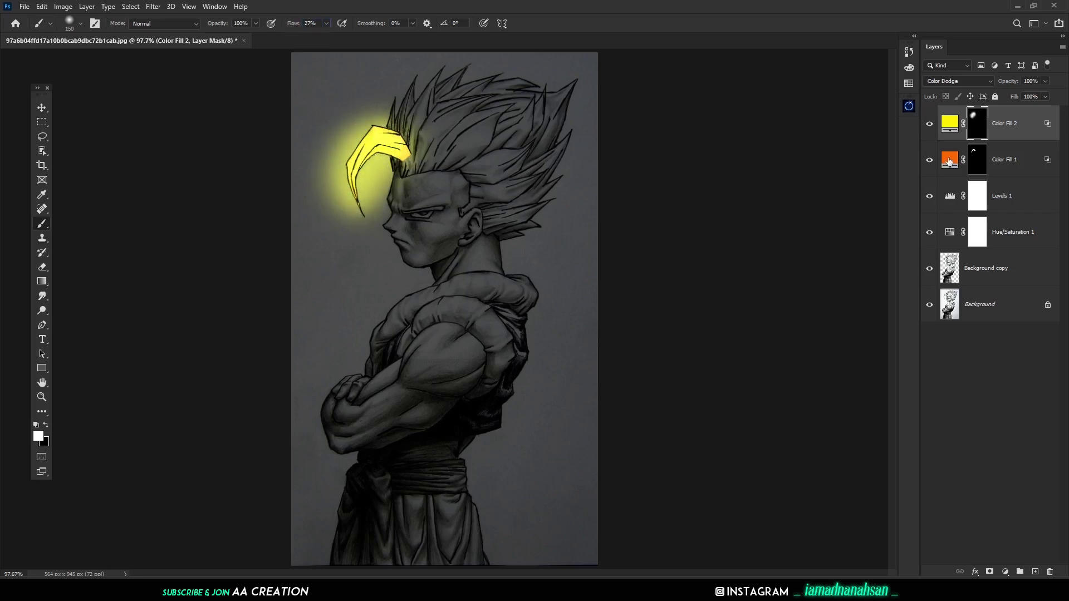
- Set the yellow fill layer's black Blend If split for the Underlying Layer to 0 / 83, keeping its color
{"action": "double_click", "coordinate": [950, 126]}
{"action": "left_click", "coordinate": [1045, 232]}
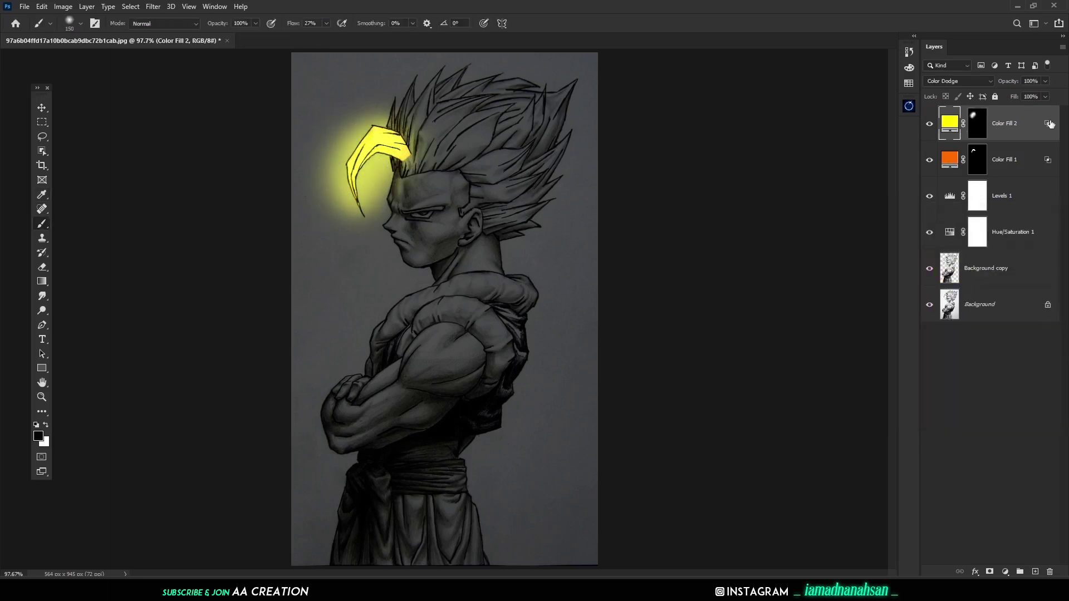
{"action": "double_click", "coordinate": [1048, 124]}
{"action": "left_click_drag", "start_coordinate": [820, 357], "coordinate": [793, 360]}
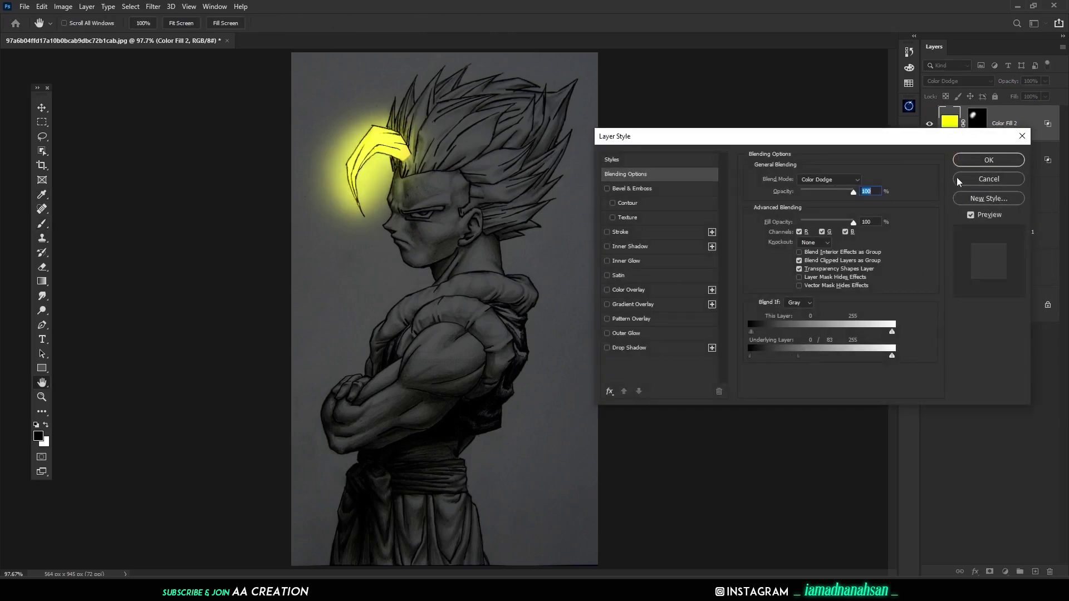
{"action": "left_click", "coordinate": [968, 163]}
- Shrink the brush and paint black on the yellow fill's mask to remove glow between the strand and the face
{"action": "key", "text": "ctrl+space"}
{"action": "mouse_move", "coordinate": [367, 172]}
{"action": "left_mouse_down"}
{"action": "mouse_move", "coordinate": [409, 168]}
{"action": "mouse_move", "coordinate": [457, 253]}
{"action": "mouse_move", "coordinate": [390, 350]}
{"action": "left_mouse_up"}
{"action": "left_click", "coordinate": [976, 130]}
{"action": "key", "text": "bracketleft"}
{"action": "key", "text": "bracketleft"}
{"action": "key", "text": "bracketleft"}
{"action": "key", "text": "bracketleft"}
{"action": "key", "text": "bracketleft"}
{"action": "key", "text": "bracketleft"}
{"action": "key", "text": "bracketleft"}
{"action": "key", "text": "bracketleft"}
{"action": "key", "text": "bracketleft"}
{"action": "key", "text": "bracketleft"}
{"action": "key", "text": "bracketleft"}
{"action": "key", "text": "bracketleft"}
{"action": "mouse_move", "coordinate": [374, 261]}
{"action": "left_mouse_down"}
{"action": "mouse_move", "coordinate": [377, 389]}
{"action": "mouse_move", "coordinate": [390, 307]}
{"action": "left_mouse_up"}
{"action": "key", "text": "x"}
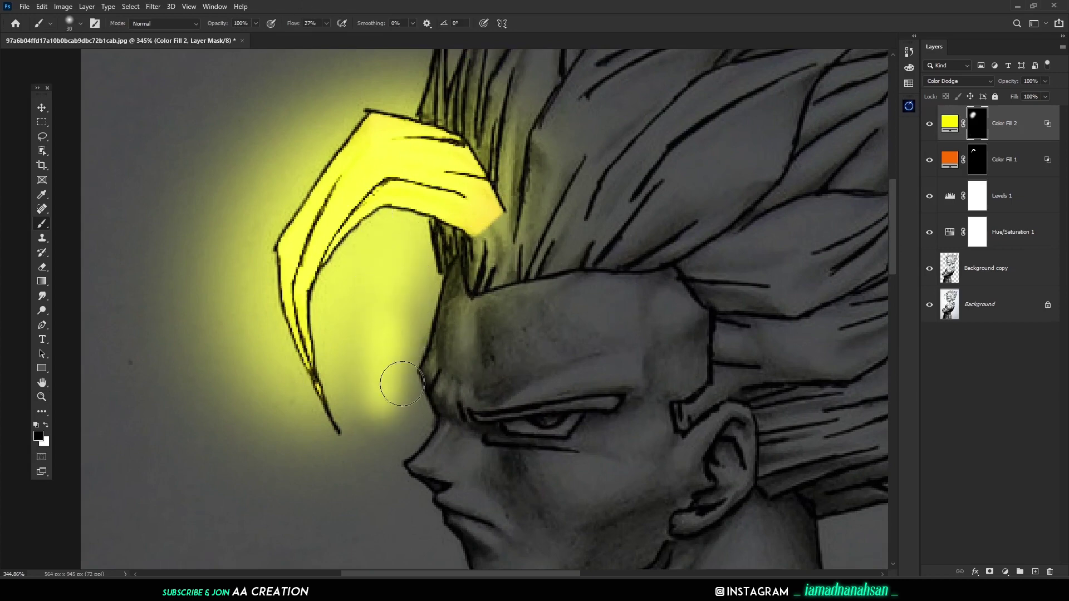
{"action": "mouse_move", "coordinate": [402, 384]}
{"action": "left_mouse_down"}
{"action": "mouse_move", "coordinate": [399, 287]}
{"action": "mouse_move", "coordinate": [401, 412]}
{"action": "mouse_move", "coordinate": [388, 447]}
{"action": "left_mouse_up"}
- Mask out the glow beside the forehead and below the strand's tip with black
{"action": "left_click", "coordinate": [68, 26]}
{"action": "key", "text": "Escape"}
{"action": "key", "text": "bracketright"}
{"action": "key", "text": "bracketright"}
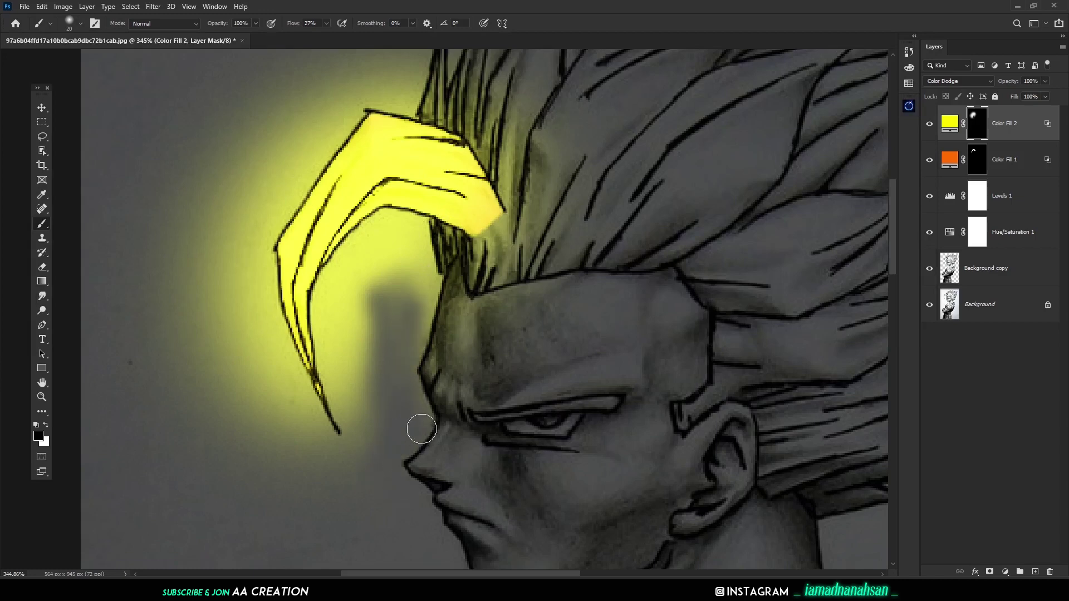
{"action": "mouse_move", "coordinate": [406, 372]}
{"action": "left_mouse_down"}
{"action": "mouse_move", "coordinate": [429, 274]}
{"action": "mouse_move", "coordinate": [406, 358]}
{"action": "left_mouse_up"}
{"action": "key", "text": "bracketright"}
{"action": "mouse_move", "coordinate": [416, 260]}
{"action": "left_mouse_down"}
{"action": "mouse_move", "coordinate": [390, 281]}
{"action": "mouse_move", "coordinate": [397, 383]}
{"action": "mouse_move", "coordinate": [358, 453]}
{"action": "mouse_move", "coordinate": [170, 270]}
{"action": "mouse_move", "coordinate": [191, 464]}
{"action": "left_mouse_up"}
- Paint black around the strand's outer side, top and inner curve to leave only a thin yellow halo
{"action": "key", "text": "bracketright"}
{"action": "left_click_drag", "start_coordinate": [330, 79], "coordinate": [178, 347]}
{"action": "left_click_drag", "start_coordinate": [326, 99], "coordinate": [329, 144]}
{"action": "mouse_move", "coordinate": [389, 105]}
{"action": "left_mouse_down"}
{"action": "mouse_move", "coordinate": [225, 189]}
{"action": "mouse_move", "coordinate": [296, 135]}
{"action": "mouse_move", "coordinate": [215, 490]}
{"action": "mouse_move", "coordinate": [286, 560]}
{"action": "mouse_move", "coordinate": [366, 508]}
{"action": "mouse_move", "coordinate": [434, 346]}
{"action": "mouse_move", "coordinate": [410, 298]}
{"action": "mouse_move", "coordinate": [339, 539]}
{"action": "mouse_move", "coordinate": [389, 542]}
{"action": "mouse_move", "coordinate": [239, 286]}
{"action": "mouse_move", "coordinate": [262, 406]}
{"action": "mouse_move", "coordinate": [378, 314]}
{"action": "mouse_move", "coordinate": [449, 303]}
{"action": "mouse_move", "coordinate": [544, 215]}
{"action": "mouse_move", "coordinate": [377, 114]}
{"action": "mouse_move", "coordinate": [439, 151]}
{"action": "mouse_move", "coordinate": [394, 458]}
{"action": "mouse_move", "coordinate": [553, 318]}
{"action": "mouse_move", "coordinate": [411, 296]}
{"action": "mouse_move", "coordinate": [334, 346]}
{"action": "left_mouse_up"}
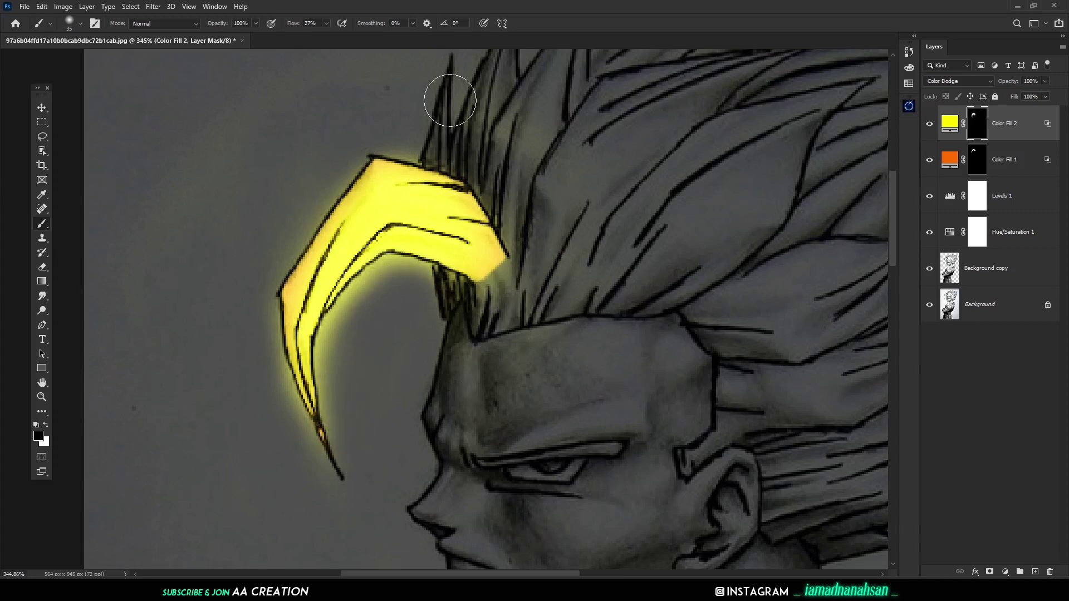
{"action": "scroll", "coordinate": [451, 103], "scroll_direction": "down", "scroll_amount": 3}
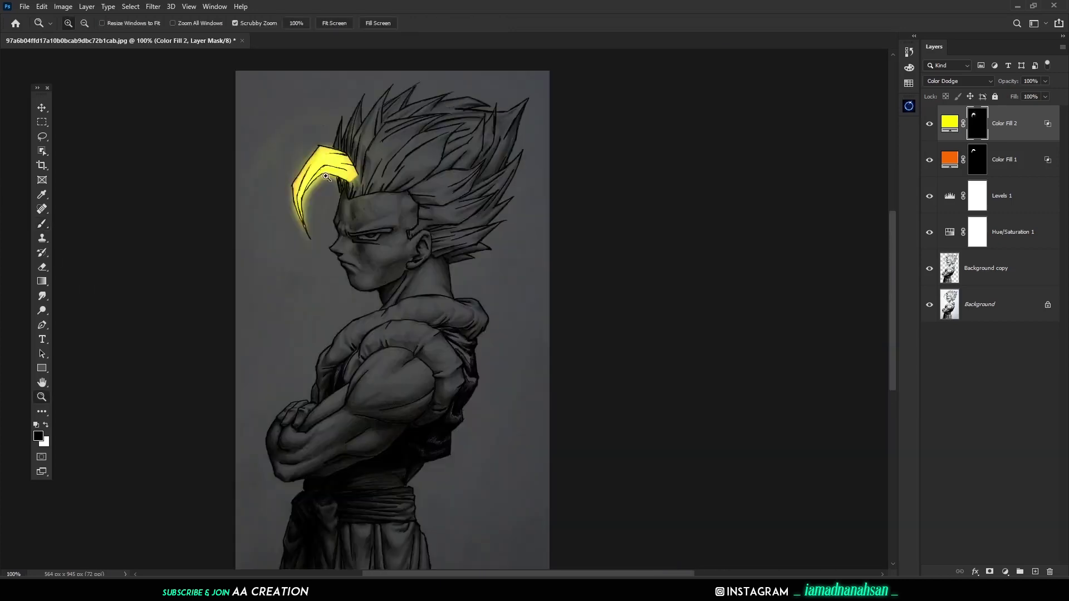
{"action": "scroll", "coordinate": [323, 174], "scroll_direction": "up", "scroll_amount": 5}
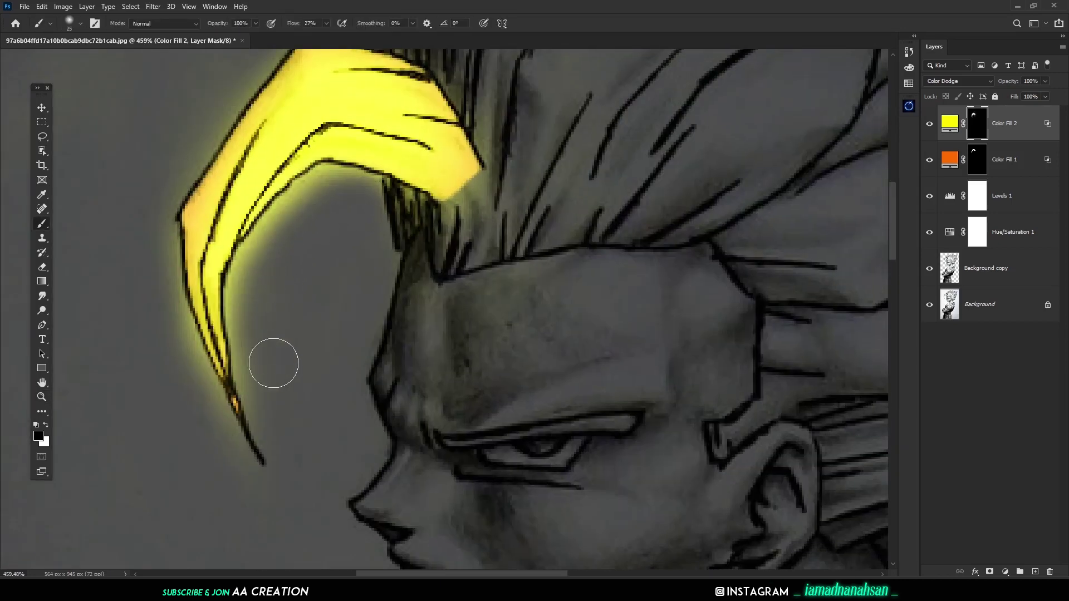
{"action": "key", "text": "bracketleft"}
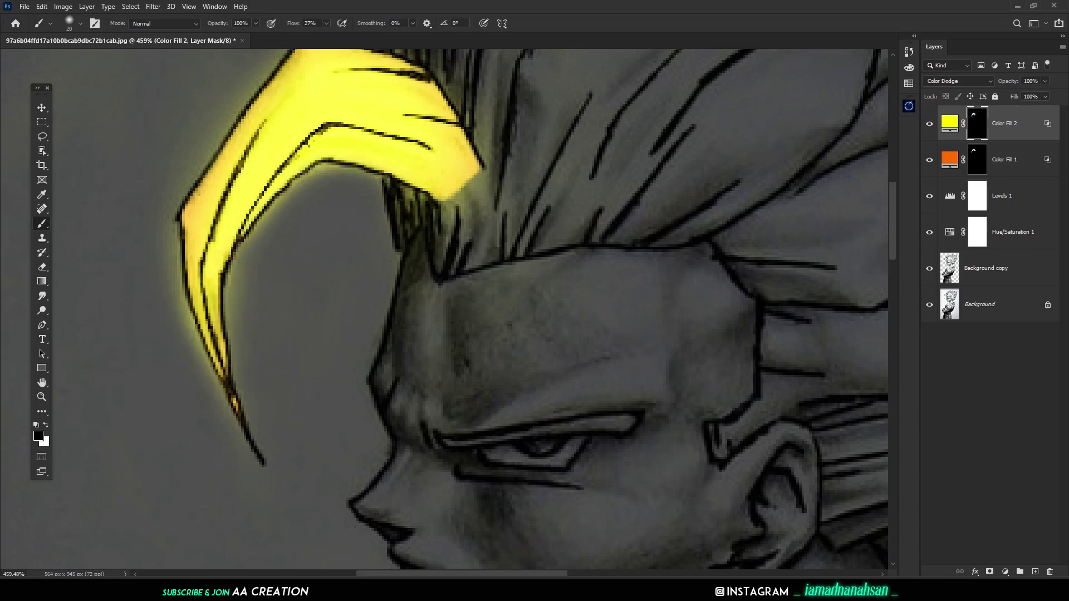
{"action": "left_click", "coordinate": [1005, 572]}
{"action": "left_click", "coordinate": [997, 381]}
{"action": "left_click", "coordinate": [1008, 245]}
- Thin the halo along the strand's outer edge with black on the mask
{"action": "key", "text": "ctrl+minus"}
{"action": "key", "text": "ctrl+minus"}
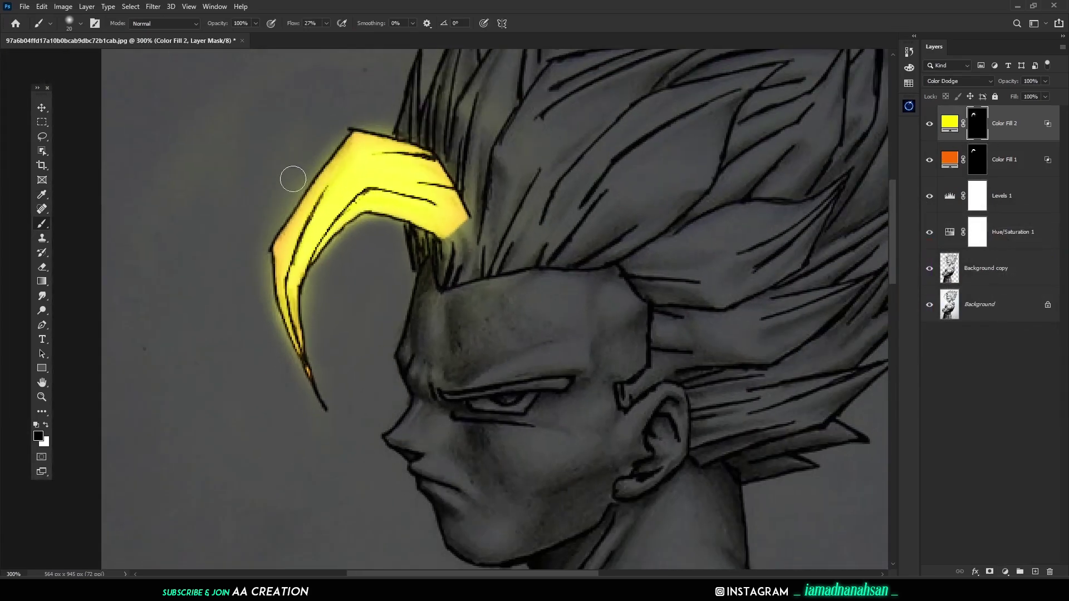
{"action": "left_click_drag", "start_coordinate": [293, 179], "coordinate": [280, 362]}
- Change the lower fill layer's color from orange to red
{"action": "double_click", "coordinate": [949, 159]}
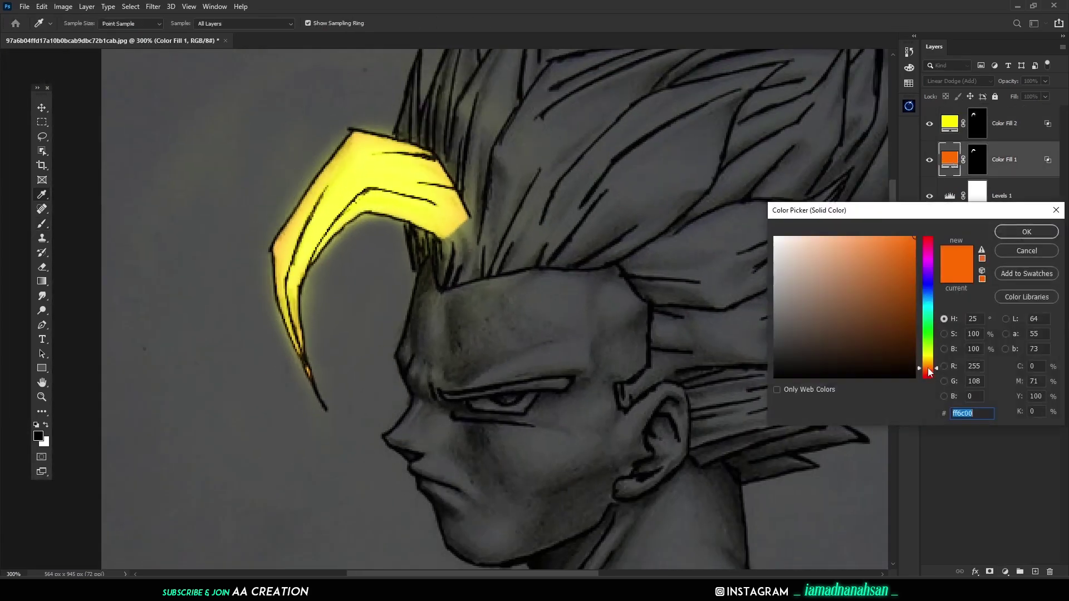
{"action": "left_click_drag", "start_coordinate": [927, 370], "coordinate": [923, 375]}
{"action": "left_click", "coordinate": [1012, 234]}
- Activate the yellow fill's mask and set up a larger white brush with 83% flow
{"action": "left_click", "coordinate": [979, 126]}
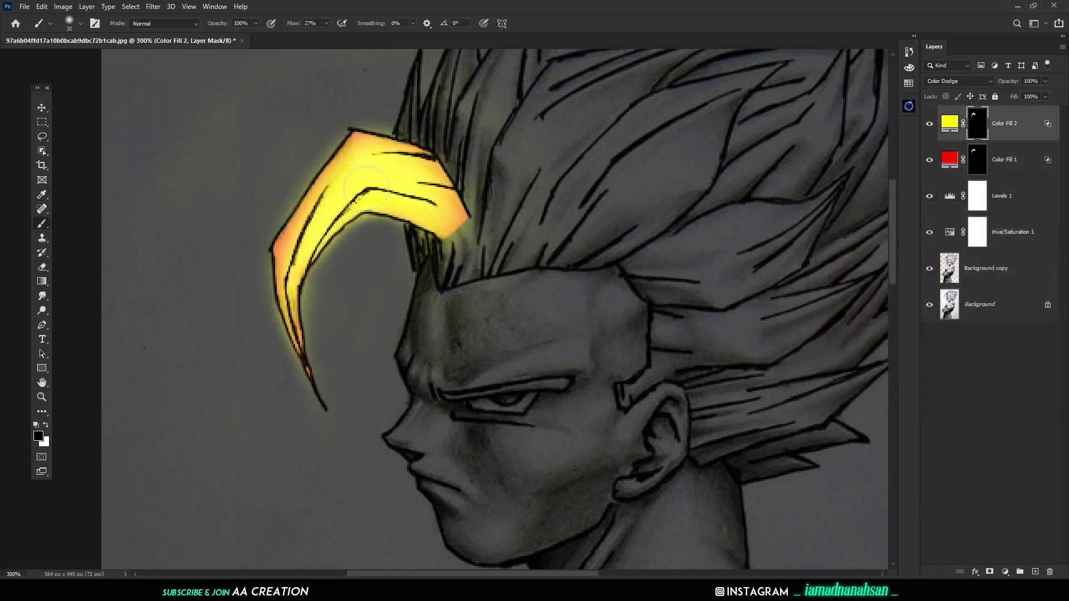
{"action": "key", "text": "bracketright"}
{"action": "key", "text": "x"}
{"action": "left_click_drag", "start_coordinate": [293, 23], "coordinate": [325, 23]}
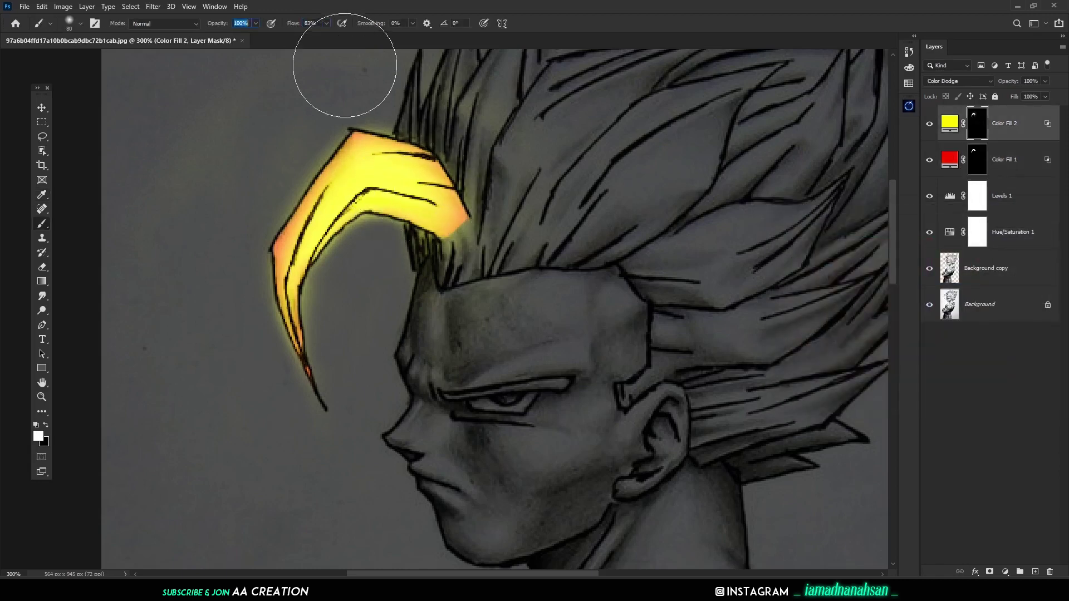
- Try painting a stronger yellow glow along the strand, and undo the strokes
{"action": "mouse_move", "coordinate": [439, 209]}
{"action": "left_mouse_down"}
{"action": "mouse_move", "coordinate": [358, 179]}
{"action": "mouse_move", "coordinate": [328, 220]}
{"action": "left_mouse_up"}
{"action": "left_click", "coordinate": [303, 345]}
{"action": "key", "text": "ctrl+z"}
{"action": "left_click", "coordinate": [293, 284]}
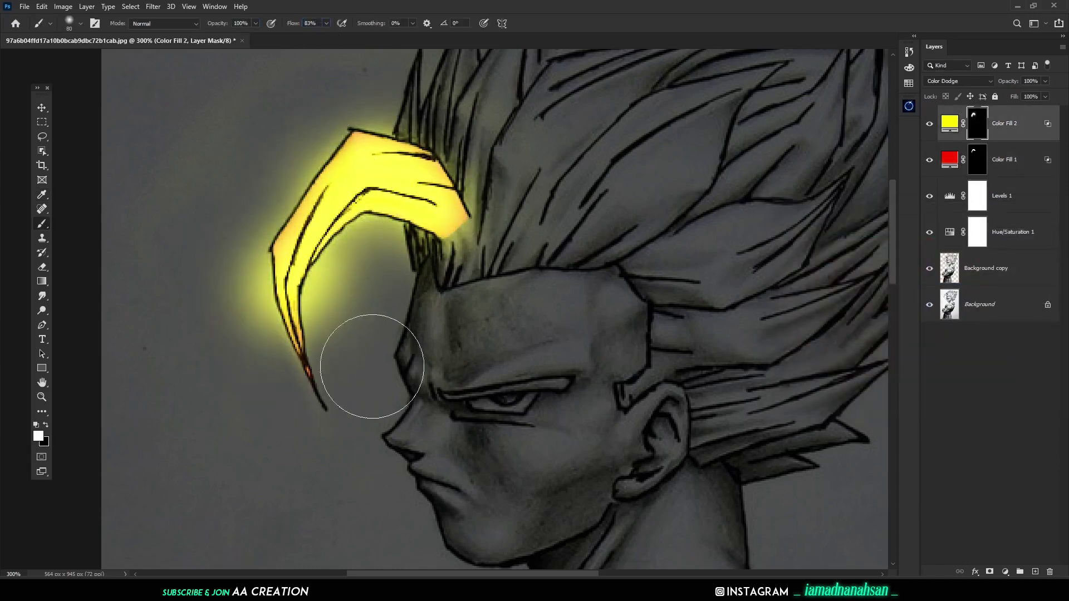
{"action": "key", "text": "ctrl+z"}
{"action": "key", "text": "ctrl+z"}
{"action": "key", "text": "ctrl+z"}
- Enlarge the soft brush to 175 px and paint a broad white glow over the strand on the yellow fill's mask
{"action": "left_click", "coordinate": [979, 114]}
{"action": "key", "text": "x"}
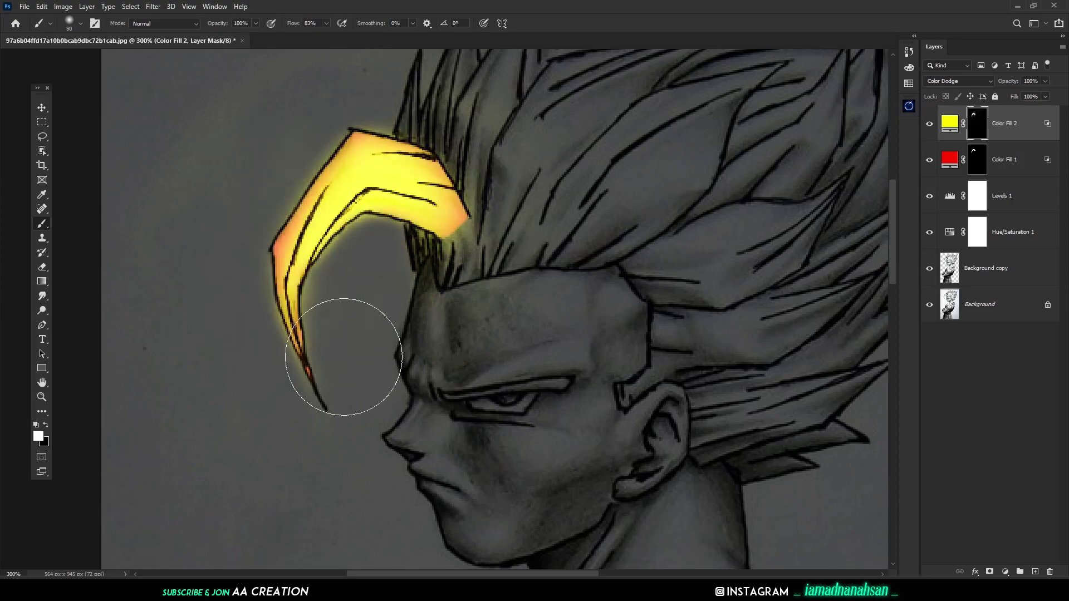
{"action": "key", "text": "bracketright"}
{"action": "key", "text": "bracketright"}
{"action": "key", "text": "bracketright"}
{"action": "key", "text": "bracketright"}
{"action": "mouse_move", "coordinate": [359, 212]}
{"action": "left_mouse_down"}
{"action": "mouse_move", "coordinate": [311, 334]}
{"action": "mouse_move", "coordinate": [300, 301]}
{"action": "left_mouse_up"}
{"action": "key", "text": "ctrl+0"}
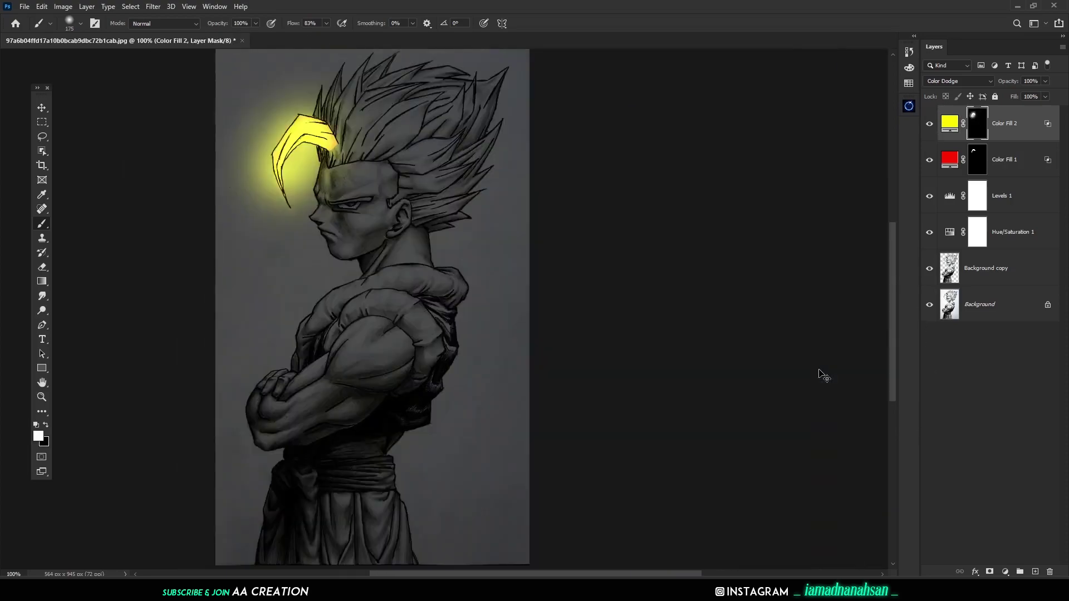
- Reduce the brush to 60 px and paint black on the mask to cut back the broad glow around the strand
{"action": "key", "text": "ctrl+plus"}
{"action": "key", "text": "ctrl+plus"}
{"action": "key", "text": "ctrl+plus"}
{"action": "left_click_drag", "start_coordinate": [237, 173], "coordinate": [702, 590]}
{"action": "key", "text": "bracketleft"}
{"action": "key", "text": "bracketleft"}
{"action": "key", "text": "bracketleft"}
{"action": "key", "text": "bracketleft"}
{"action": "key", "text": "bracketleft"}
{"action": "key", "text": "bracketleft"}
{"action": "key", "text": "bracketleft"}
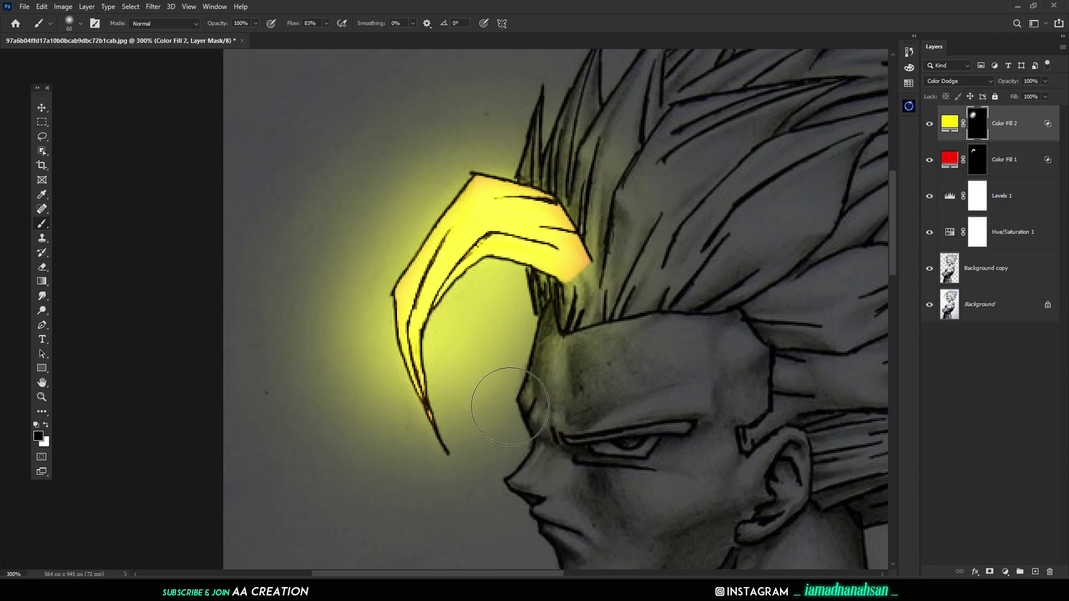
{"action": "mouse_move", "coordinate": [510, 407]}
{"action": "left_mouse_down"}
{"action": "mouse_move", "coordinate": [573, 370]}
{"action": "mouse_move", "coordinate": [459, 520]}
{"action": "mouse_move", "coordinate": [382, 79]}
{"action": "mouse_move", "coordinate": [488, 79]}
{"action": "left_mouse_up"}
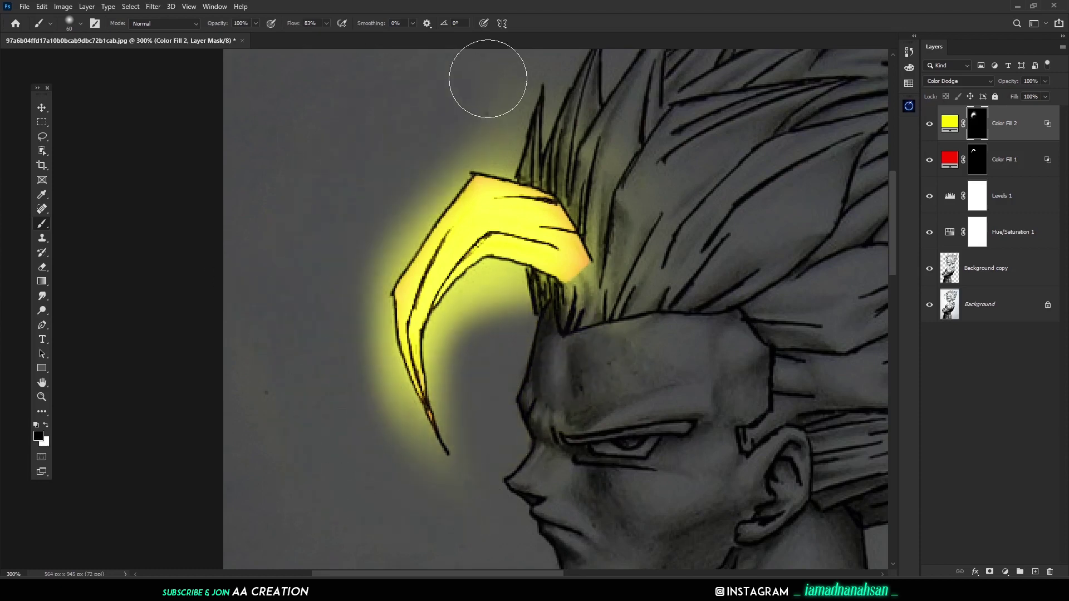
{"action": "mouse_move", "coordinate": [371, 271]}
{"action": "left_mouse_down"}
{"action": "mouse_move", "coordinate": [431, 488]}
{"action": "mouse_move", "coordinate": [367, 281]}
{"action": "mouse_move", "coordinate": [613, 150]}
{"action": "mouse_move", "coordinate": [578, 152]}
{"action": "mouse_move", "coordinate": [353, 287]}
{"action": "left_mouse_up"}
- Tighten the glow along the strand's inner curve and outline with a smaller black brush
{"action": "key", "text": "bracketleft"}
{"action": "key", "text": "bracketleft"}
{"action": "key", "text": "bracketright"}
{"action": "key", "text": "bracketright"}
{"action": "mouse_move", "coordinate": [518, 327]}
{"action": "left_mouse_down"}
{"action": "mouse_move", "coordinate": [506, 323]}
{"action": "mouse_move", "coordinate": [462, 410]}
{"action": "left_mouse_up"}
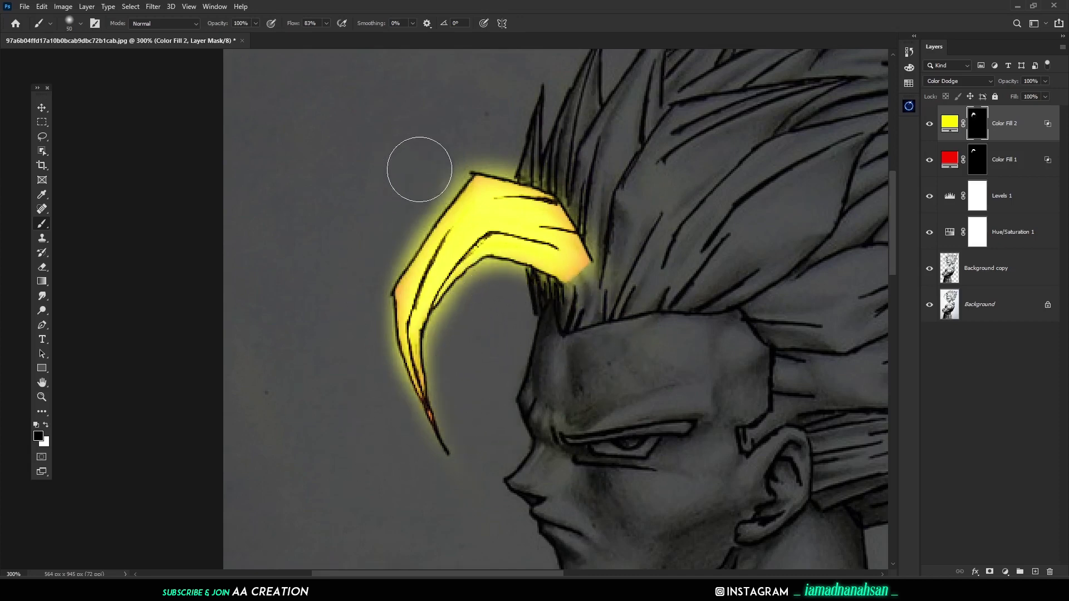
{"action": "key", "text": "bracketleft"}
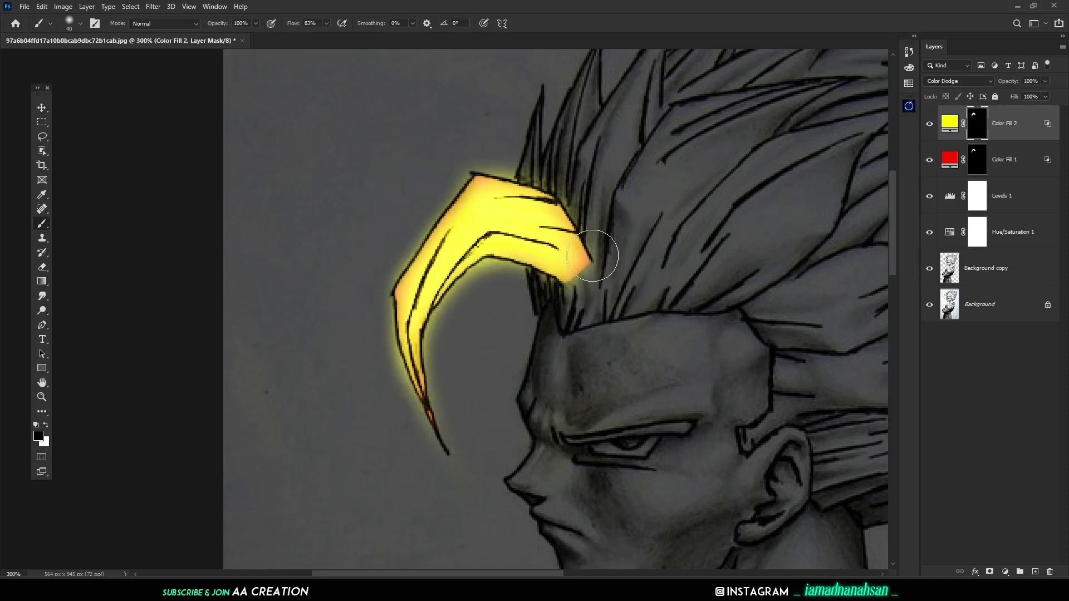
- Remove the remaining halo along the strand's outer and inner edges with a small 15 px black brush
{"action": "key", "text": "ctrl+minus"}
{"action": "key", "text": "ctrl+minus"}
{"action": "key", "text": "ctrl+minus"}
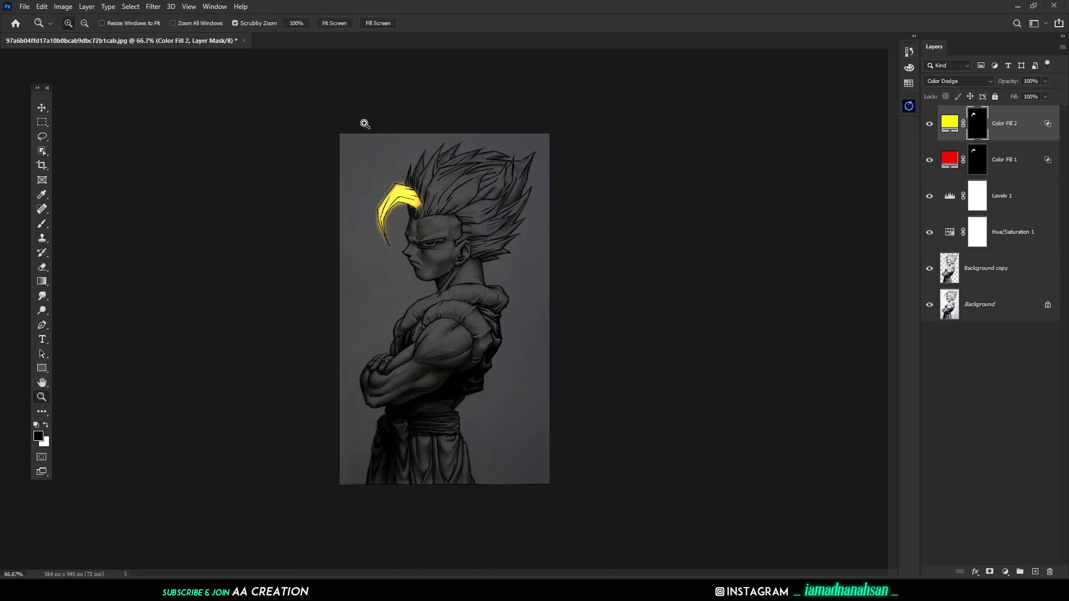
{"action": "left_click_drag", "start_coordinate": [411, 182], "coordinate": [468, 215]}
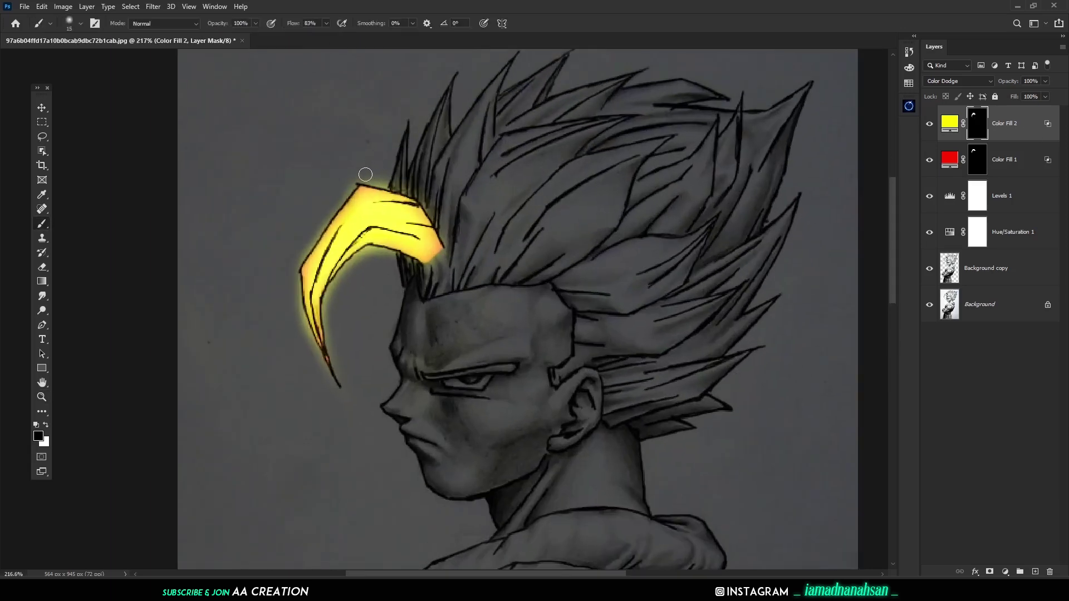
{"action": "mouse_move", "coordinate": [309, 241]}
{"action": "left_mouse_down"}
{"action": "mouse_move", "coordinate": [297, 285]}
{"action": "mouse_move", "coordinate": [303, 254]}
{"action": "mouse_move", "coordinate": [287, 273]}
{"action": "mouse_move", "coordinate": [320, 366]}
{"action": "left_mouse_up"}
{"action": "key", "text": "ctrl+z"}
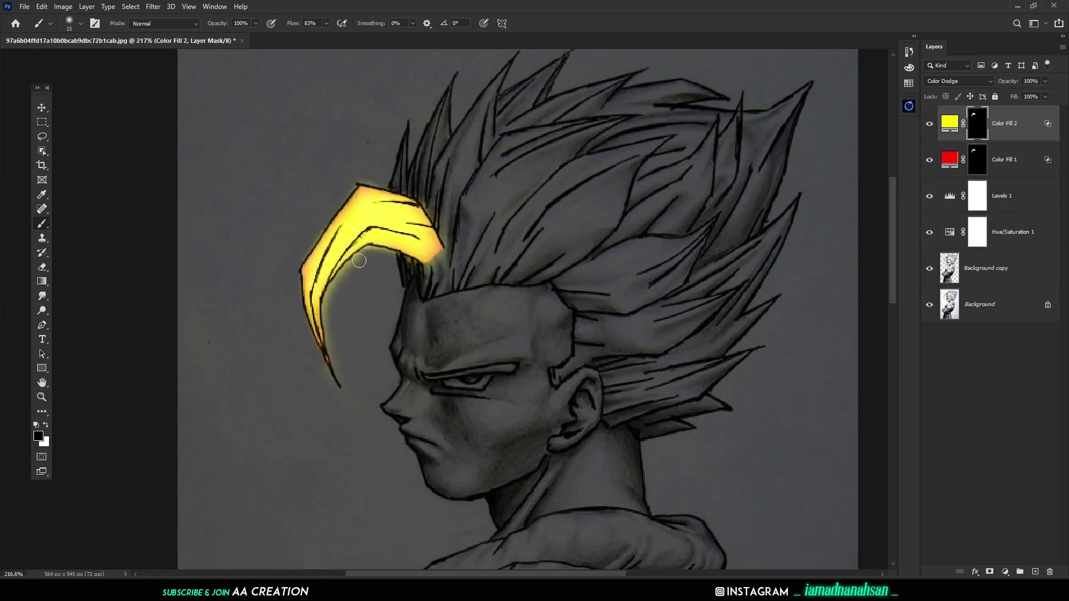
{"action": "left_click_drag", "start_coordinate": [359, 261], "coordinate": [329, 342]}
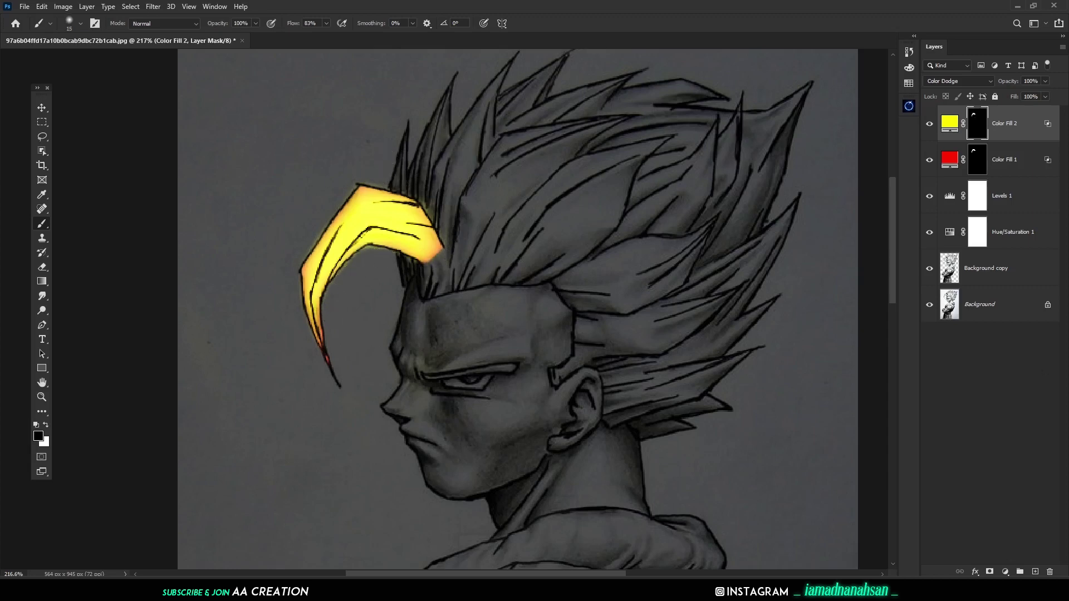
- Add an orange Solid Color fill layer on top and set its blend mode to Linear Dodge (Add)
{"action": "left_click", "coordinate": [1005, 572]}
{"action": "left_click", "coordinate": [1002, 375]}
{"action": "mouse_move", "coordinate": [925, 374]}
{"action": "left_mouse_down"}
{"action": "mouse_move", "coordinate": [925, 348]}
{"action": "mouse_move", "coordinate": [922, 369]}
{"action": "left_mouse_up"}
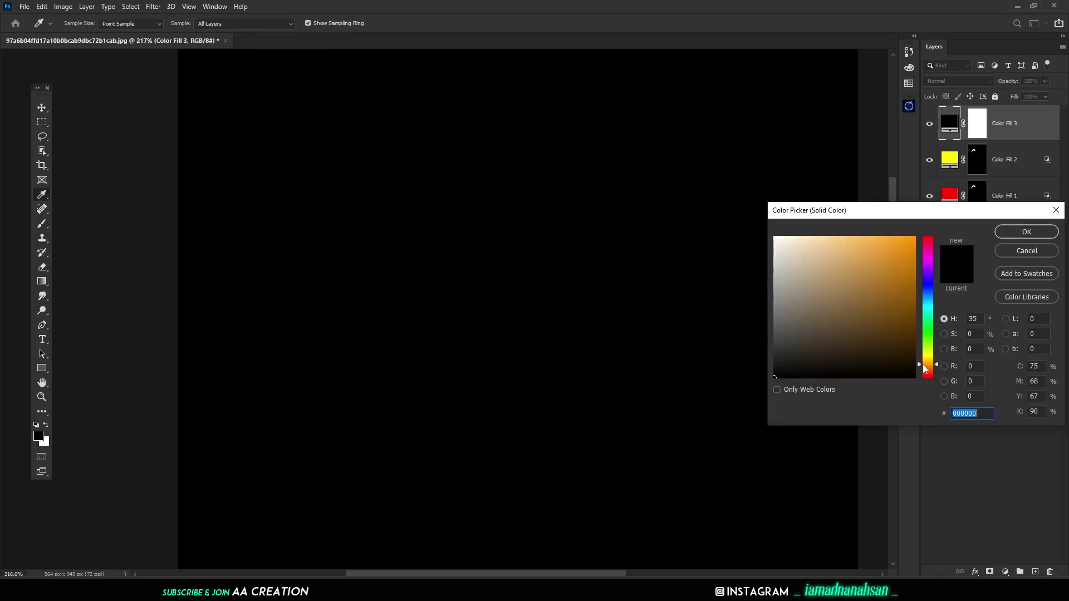
{"action": "left_click", "coordinate": [913, 238]}
{"action": "left_click", "coordinate": [1026, 232]}
{"action": "left_click", "coordinate": [957, 81]}
{"action": "left_click", "coordinate": [938, 191]}
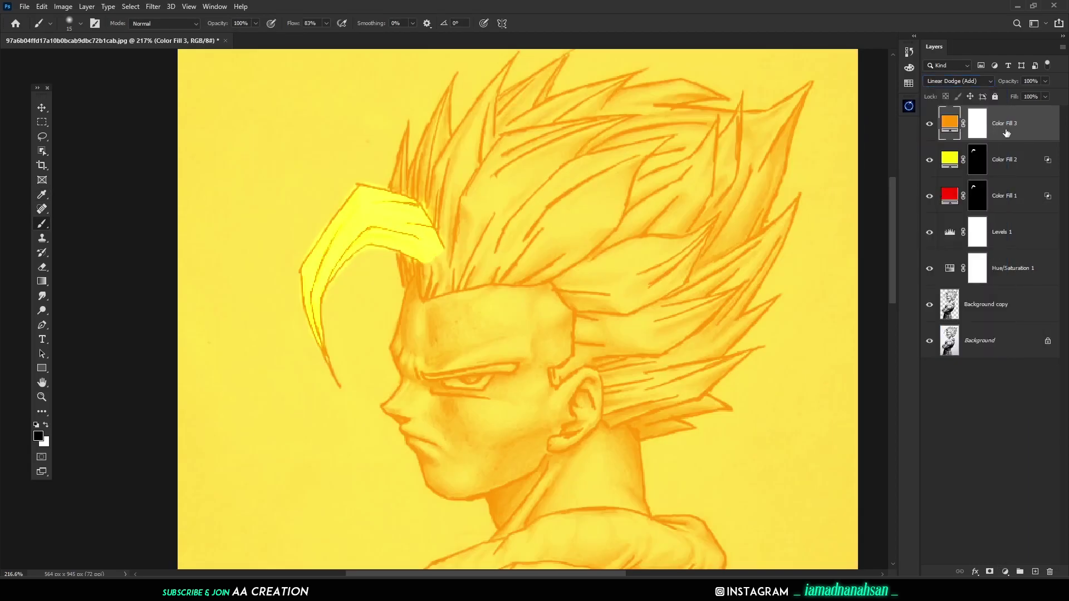
- Set the new orange fill layer's black Blend If split for the Underlying Layer to 0 / 60
{"action": "right_click", "coordinate": [1032, 129]}
{"action": "left_click", "coordinate": [941, 124]}
{"action": "left_click_drag", "start_coordinate": [752, 357], "coordinate": [787, 358]}
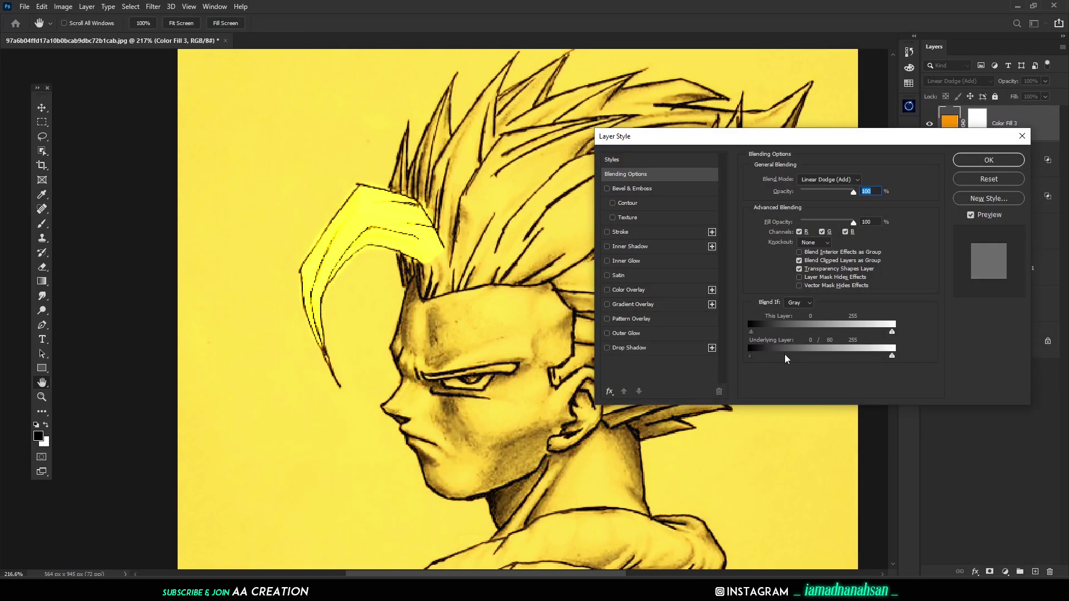
{"action": "left_click", "coordinate": [990, 161]}
- Try to fill the new orange layer's mask with black
{"action": "left_click", "coordinate": [975, 130]}
{"action": "left_click", "coordinate": [987, 121]}
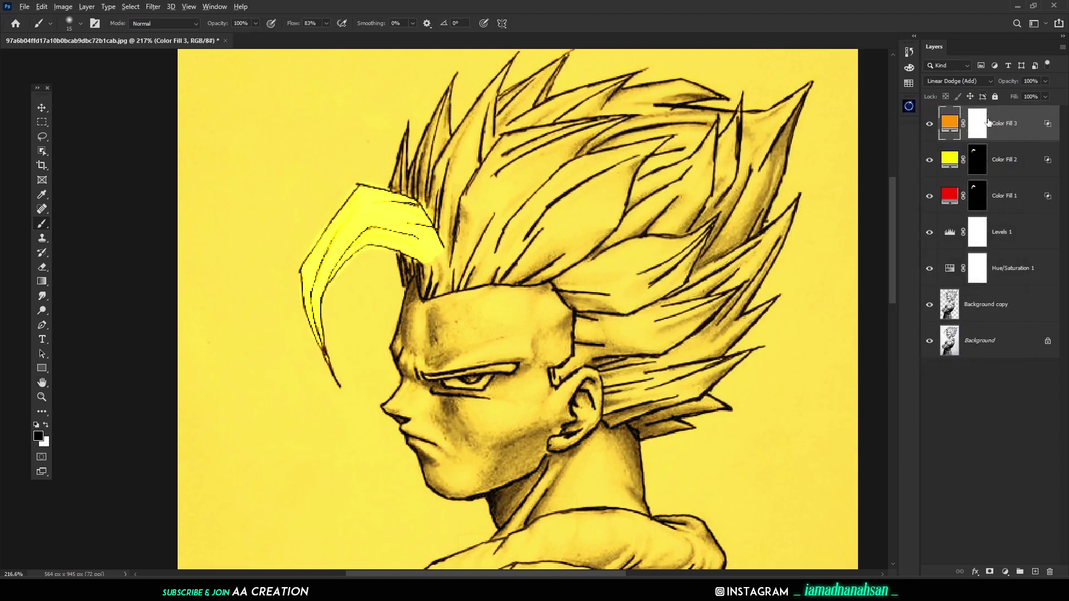
{"action": "key", "text": "alt+BackSpace"}
- Activate the top fill layer's mask and enlarge the soft brush to 175 px
{"action": "left_click", "coordinate": [976, 131]}
{"action": "key", "text": "bracketright"}
{"action": "key", "text": "bracketright"}
{"action": "key", "text": "bracketright"}
{"action": "key", "text": "bracketright"}
{"action": "key", "text": "bracketright"}
{"action": "key", "text": "bracketright"}
{"action": "key", "text": "bracketright"}
{"action": "key", "text": "bracketright"}
{"action": "key", "text": "bracketright"}
{"action": "key", "text": "bracketright"}
{"action": "key", "text": "bracketright"}
{"action": "key", "text": "bracketright"}
{"action": "key", "text": "bracketright"}
{"action": "key", "text": "bracketright"}
{"action": "key", "text": "bracketright"}
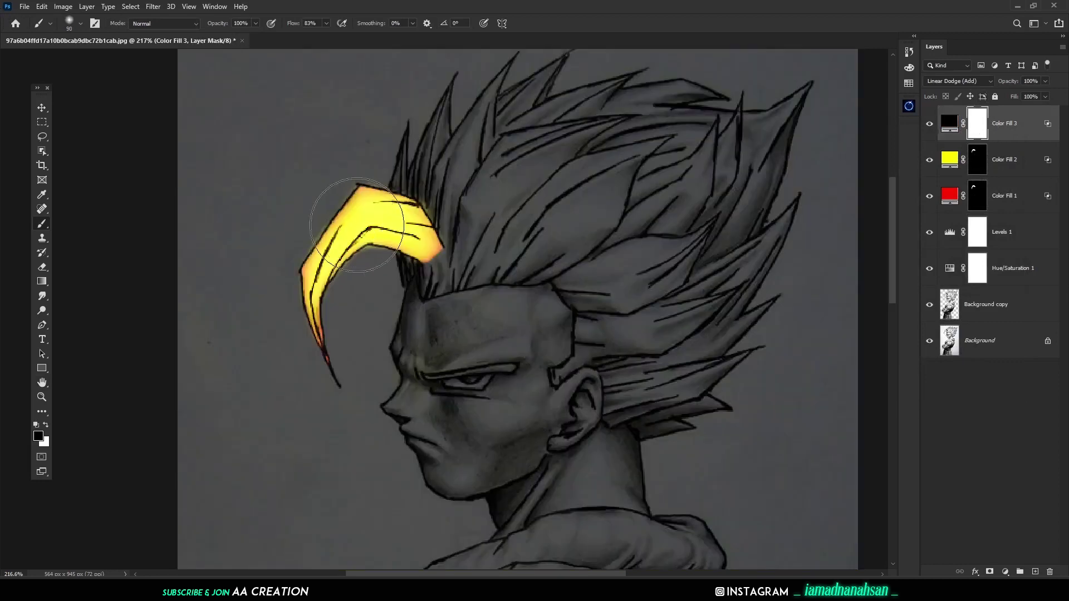
- Change the top fill layer's color to a deep reddish orange
{"action": "double_click", "coordinate": [956, 127]}
{"action": "left_click_drag", "start_coordinate": [929, 359], "coordinate": [931, 375]}
{"action": "left_click", "coordinate": [1017, 228]}
- Fill the top fill layer's mask with black and prepare a white brush with 20% flow
{"action": "left_click", "coordinate": [977, 123]}
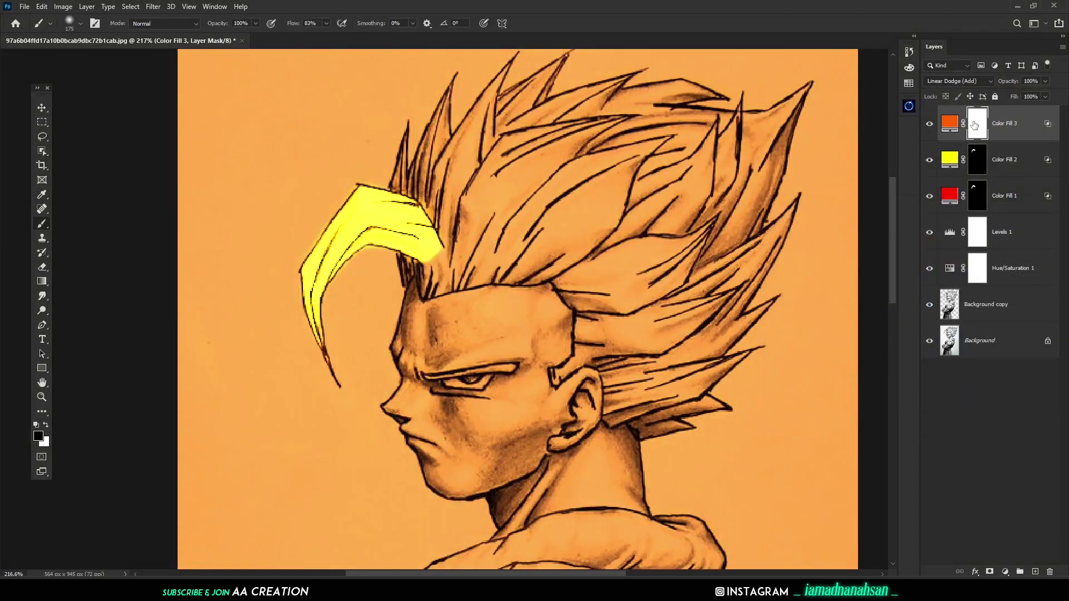
{"action": "key", "text": "alt+BackSpace"}
{"action": "key", "text": "x"}
{"action": "left_click", "coordinate": [362, 231]}
{"action": "key", "text": "ctrl+z"}
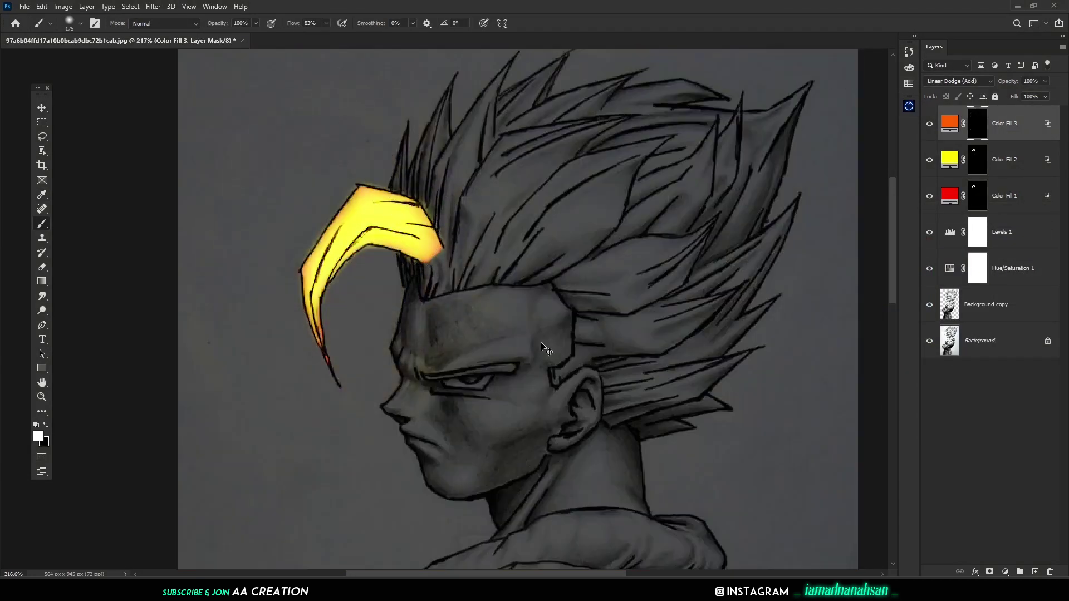
{"action": "type", "text": "14"}
{"action": "key", "text": "shift+Tab"}
- Paint a soft orange glow on the mask around the strand and over the face, the nearby hair and below the chin
{"action": "left_click_drag", "start_coordinate": [452, 398], "coordinate": [478, 229]}
{"action": "left_click_drag", "start_coordinate": [396, 172], "coordinate": [483, 322]}
{"action": "left_click_drag", "start_coordinate": [420, 149], "coordinate": [425, 364]}
{"action": "left_click_drag", "start_coordinate": [419, 205], "coordinate": [625, 124]}
{"action": "mouse_move", "coordinate": [613, 122]}
{"action": "left_mouse_down"}
{"action": "mouse_move", "coordinate": [578, 142]}
{"action": "mouse_move", "coordinate": [649, 156]}
{"action": "left_mouse_up"}
{"action": "left_click_drag", "start_coordinate": [427, 363], "coordinate": [441, 263]}
{"action": "left_click_drag", "start_coordinate": [446, 470], "coordinate": [485, 346]}
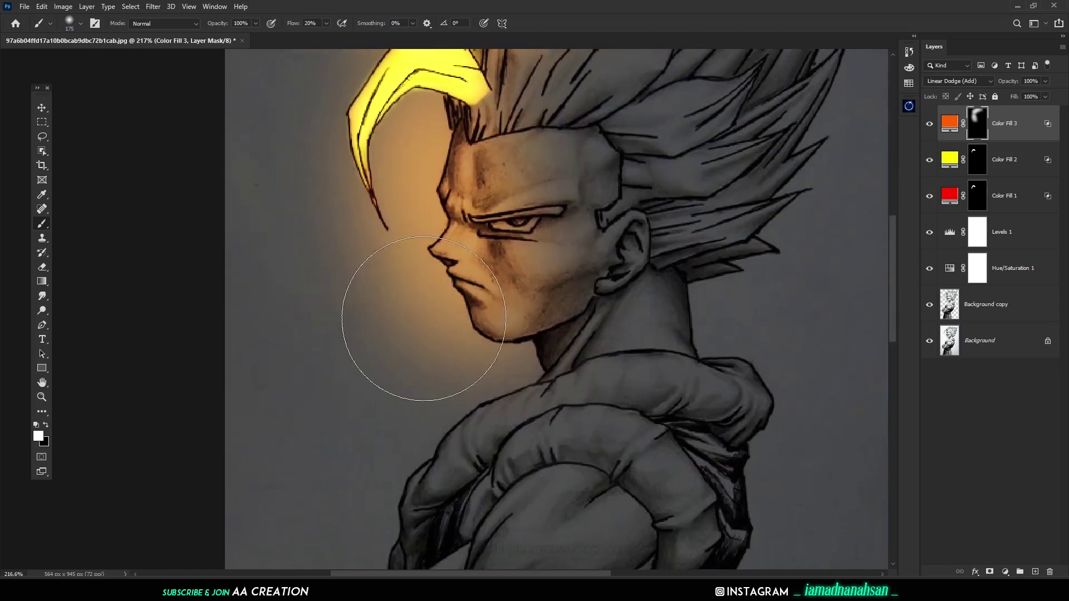
- Shrink the soft white brush to 80 px and extend the orange glow on the mask over the collar, sleeve, hand and elbow
{"action": "mouse_move", "coordinate": [420, 329]}
{"action": "left_mouse_down"}
{"action": "mouse_move", "coordinate": [522, 363]}
{"action": "mouse_move", "coordinate": [558, 254]}
{"action": "mouse_move", "coordinate": [431, 411]}
{"action": "left_mouse_up"}
{"action": "key", "text": "bracketleft"}
{"action": "key", "text": "bracketleft"}
{"action": "key", "text": "bracketleft"}
{"action": "key", "text": "bracketleft"}
{"action": "key", "text": "bracketleft"}
{"action": "left_click_drag", "start_coordinate": [479, 352], "coordinate": [499, 302]}
{"action": "mouse_move", "coordinate": [450, 347]}
{"action": "left_mouse_down"}
{"action": "mouse_move", "coordinate": [423, 398]}
{"action": "mouse_move", "coordinate": [357, 476]}
{"action": "left_mouse_up"}
{"action": "left_click_drag", "start_coordinate": [362, 473], "coordinate": [388, 367]}
{"action": "left_click_drag", "start_coordinate": [367, 387], "coordinate": [390, 469]}
{"action": "left_click_drag", "start_coordinate": [490, 234], "coordinate": [381, 424]}
{"action": "left_click_drag", "start_coordinate": [413, 114], "coordinate": [409, 425]}
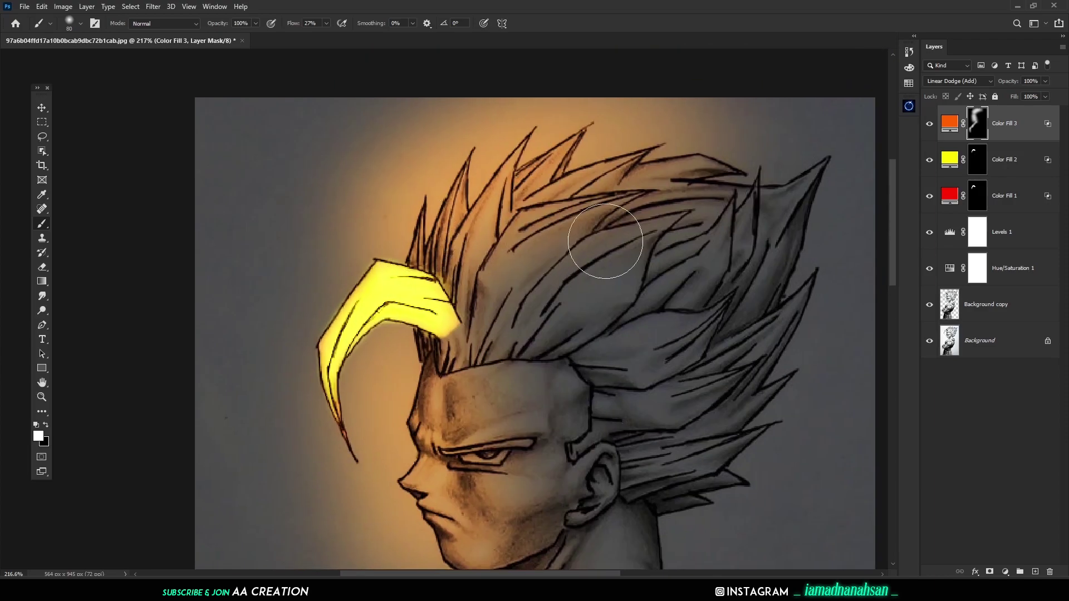
- Remove the orange glow from the inner hair, forehead and cheek by painting black on the mask with a 90 px soft brush
{"action": "key", "text": "ctrl+equal"}
{"action": "key", "text": "x"}
{"action": "key", "text": "bracketright"}
{"action": "key", "text": "bracketleft"}
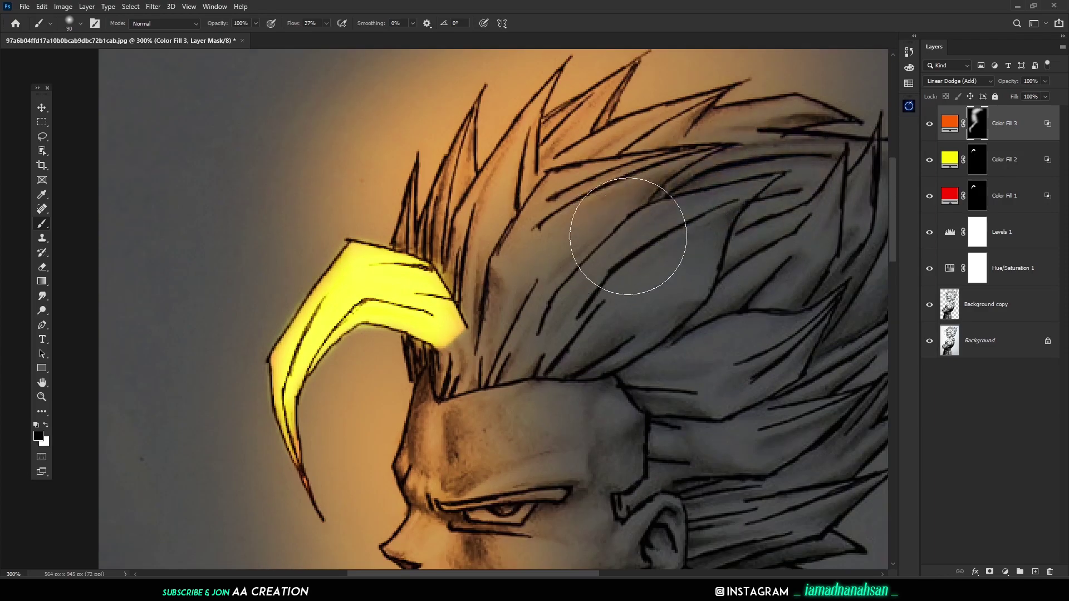
{"action": "left_click_drag", "start_coordinate": [604, 259], "coordinate": [544, 286]}
{"action": "left_click_drag", "start_coordinate": [570, 451], "coordinate": [515, 456]}
{"action": "mouse_move", "coordinate": [567, 451]}
{"action": "left_mouse_down"}
{"action": "mouse_move", "coordinate": [516, 451]}
{"action": "mouse_move", "coordinate": [566, 275]}
{"action": "mouse_move", "coordinate": [492, 286]}
{"action": "mouse_move", "coordinate": [555, 383]}
{"action": "mouse_move", "coordinate": [545, 426]}
{"action": "mouse_move", "coordinate": [464, 256]}
{"action": "mouse_move", "coordinate": [509, 424]}
{"action": "mouse_move", "coordinate": [475, 394]}
{"action": "mouse_move", "coordinate": [465, 290]}
{"action": "left_mouse_up"}
- Reduce the black soft brush to 80 px and erase excess glow from the face, inner sleeve and forearm
{"action": "key", "text": "bracketleft"}
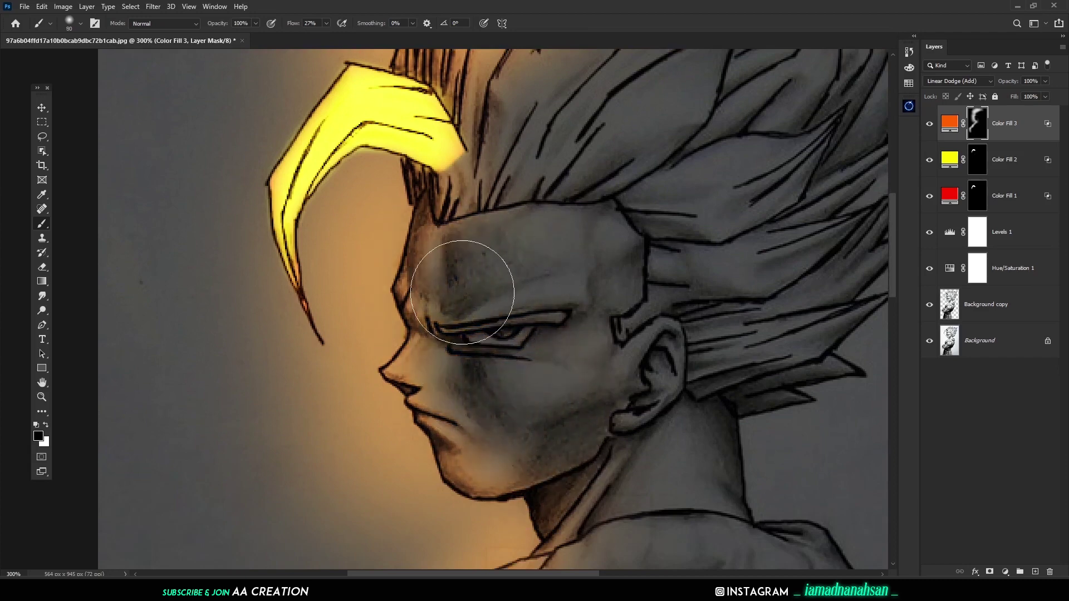
{"action": "left_click_drag", "start_coordinate": [567, 377], "coordinate": [496, 139]}
{"action": "mouse_move", "coordinate": [534, 341]}
{"action": "left_mouse_down"}
{"action": "mouse_move", "coordinate": [461, 415]}
{"action": "mouse_move", "coordinate": [481, 380]}
{"action": "left_mouse_up"}
{"action": "left_click_drag", "start_coordinate": [357, 483], "coordinate": [415, 334]}
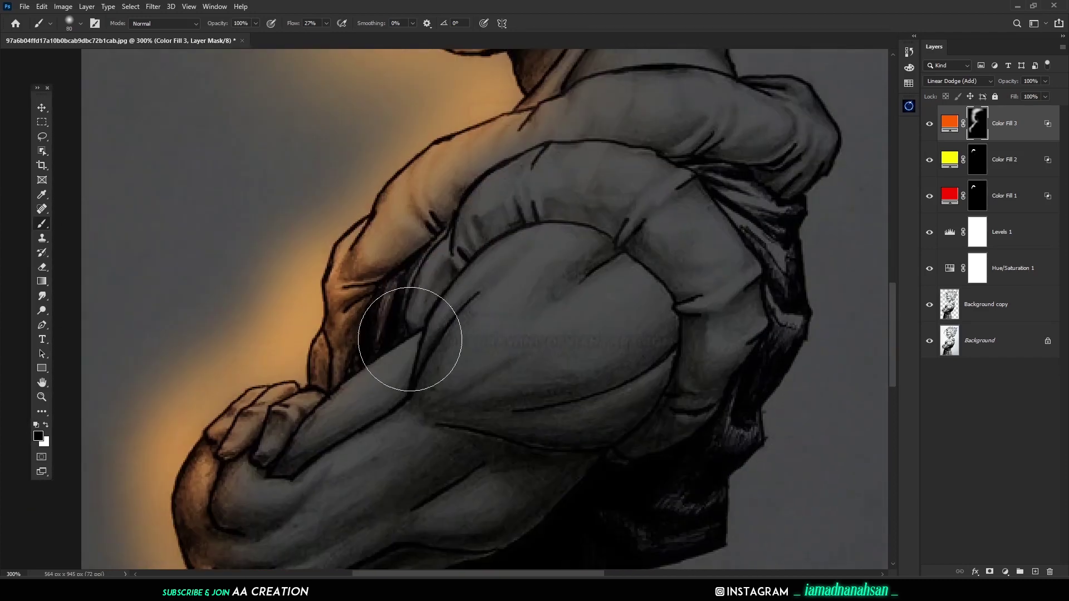
{"action": "left_click_drag", "start_coordinate": [282, 468], "coordinate": [324, 280]}
- Switch to the Hard Round brush at 45 px and erase the mask glow from the background beside the elbow
{"action": "left_click", "coordinate": [80, 23]}
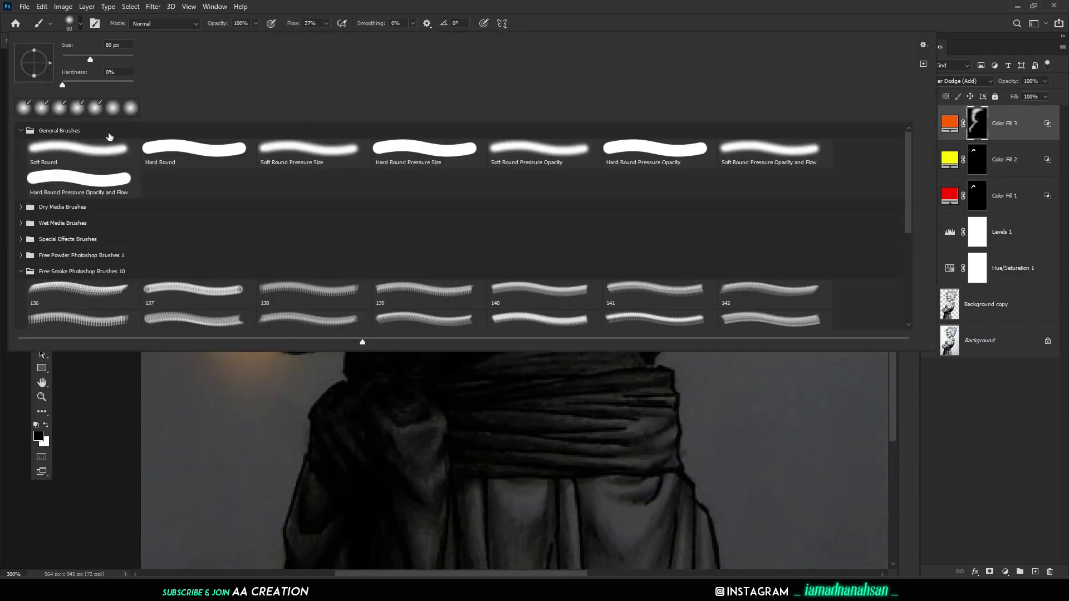
{"action": "double_click", "coordinate": [196, 151]}
{"action": "key", "text": "x"}
{"action": "key", "text": "bracketleft"}
{"action": "key", "text": "bracketleft"}
{"action": "key", "text": "bracketleft"}
{"action": "key", "text": "bracketleft"}
{"action": "mouse_move", "coordinate": [205, 295]}
{"action": "left_mouse_down"}
{"action": "mouse_move", "coordinate": [219, 327]}
{"action": "mouse_move", "coordinate": [212, 358]}
{"action": "left_mouse_up"}
{"action": "key", "text": "x"}
{"action": "left_click_drag", "start_coordinate": [216, 320], "coordinate": [171, 162]}
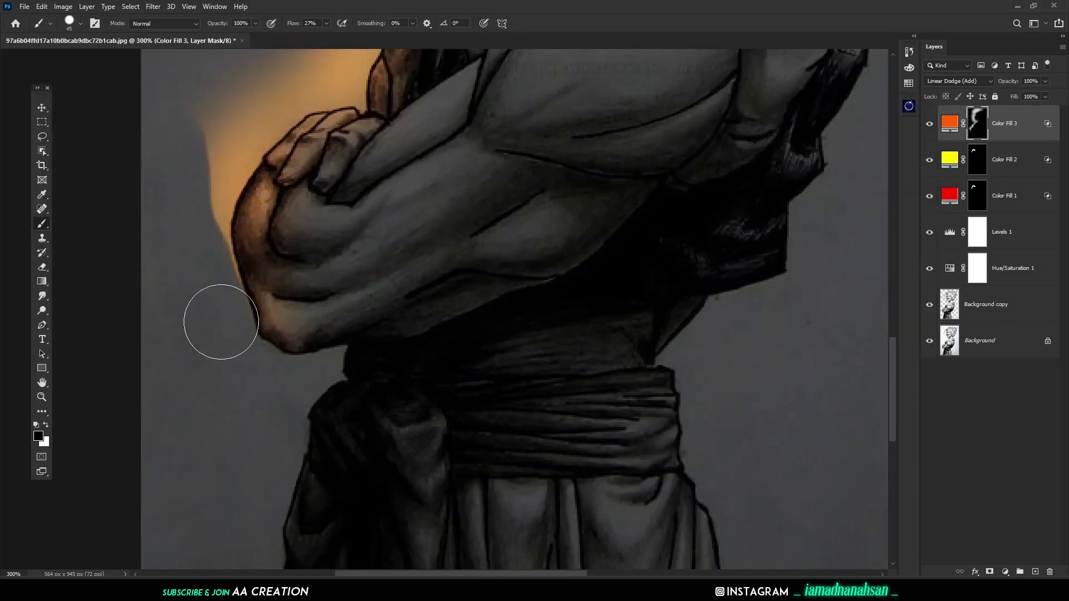
- Erase the glow from the background around the elbow and above the folded hand with a 20 px black brush
{"action": "left_click_drag", "start_coordinate": [363, 444], "coordinate": [406, 538]}
{"action": "left_click_drag", "start_coordinate": [226, 179], "coordinate": [188, 274]}
{"action": "key", "text": "bracketleft"}
{"action": "mouse_move", "coordinate": [322, 164]}
{"action": "left_mouse_down"}
{"action": "mouse_move", "coordinate": [244, 239]}
{"action": "mouse_move", "coordinate": [248, 362]}
{"action": "mouse_move", "coordinate": [268, 432]}
{"action": "left_mouse_up"}
{"action": "mouse_move", "coordinate": [391, 89]}
{"action": "left_mouse_down"}
{"action": "mouse_move", "coordinate": [323, 131]}
{"action": "mouse_move", "coordinate": [356, 162]}
{"action": "left_mouse_up"}
- Clean the remaining background glow tightly along the outline of the elbow, fingers and wrist with a smaller black brush
{"action": "key", "text": "ctrl+plus"}
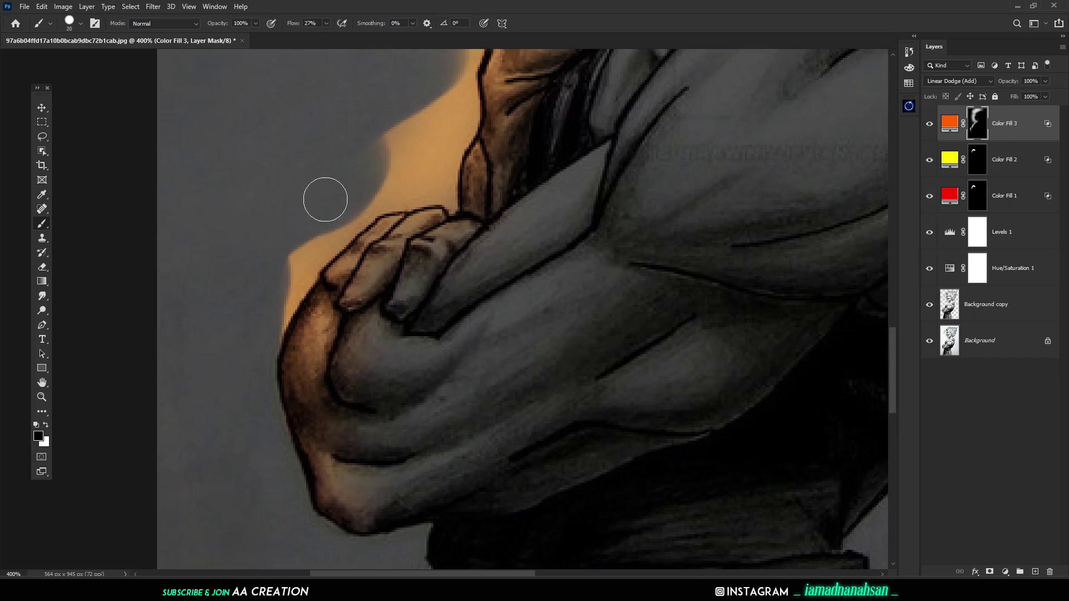
{"action": "key", "text": "bracketleft"}
{"action": "mouse_move", "coordinate": [325, 199]}
{"action": "left_mouse_down"}
{"action": "mouse_move", "coordinate": [257, 327]}
{"action": "mouse_move", "coordinate": [327, 241]}
{"action": "mouse_move", "coordinate": [277, 310]}
{"action": "mouse_move", "coordinate": [271, 420]}
{"action": "left_mouse_up"}
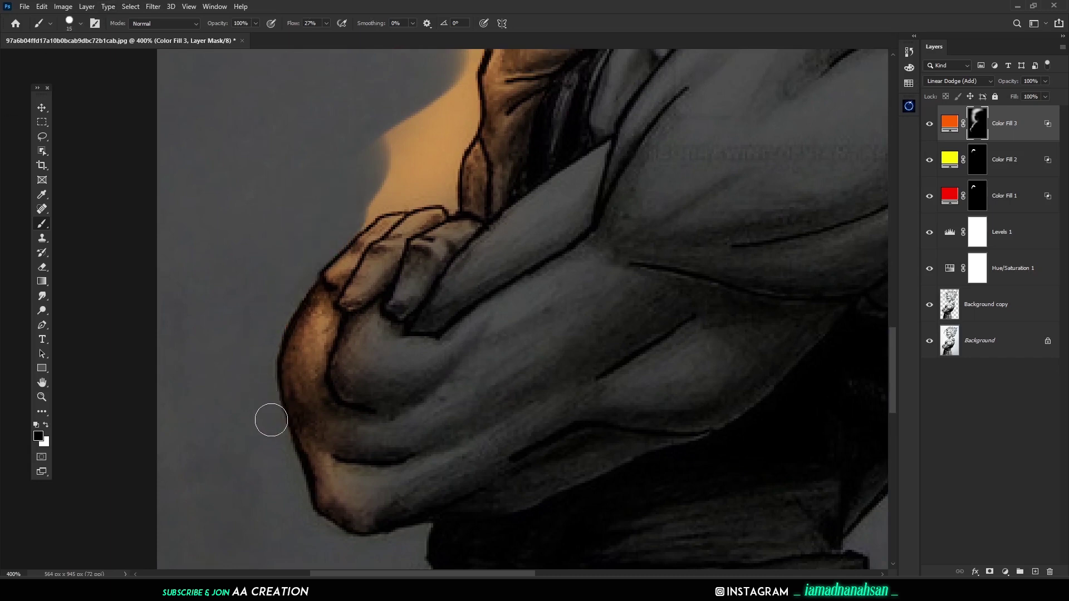
{"action": "mouse_move", "coordinate": [452, 98]}
{"action": "left_mouse_down"}
{"action": "mouse_move", "coordinate": [449, 163]}
{"action": "mouse_move", "coordinate": [386, 163]}
{"action": "mouse_move", "coordinate": [424, 144]}
{"action": "mouse_move", "coordinate": [444, 148]}
{"action": "mouse_move", "coordinate": [400, 190]}
{"action": "mouse_move", "coordinate": [360, 200]}
{"action": "left_mouse_up"}
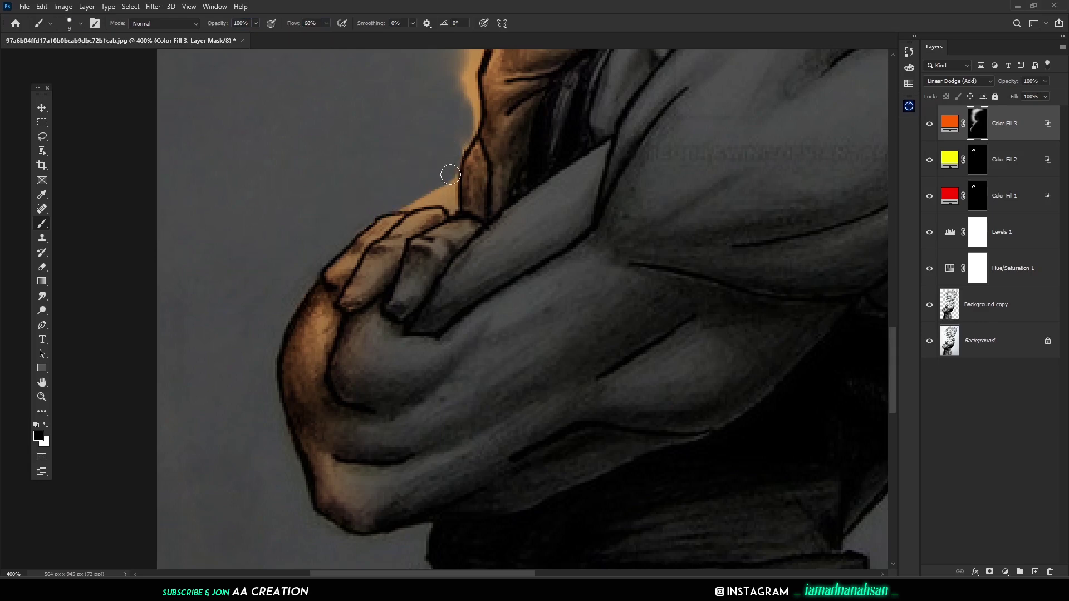
{"action": "left_click_drag", "start_coordinate": [450, 175], "coordinate": [405, 201]}
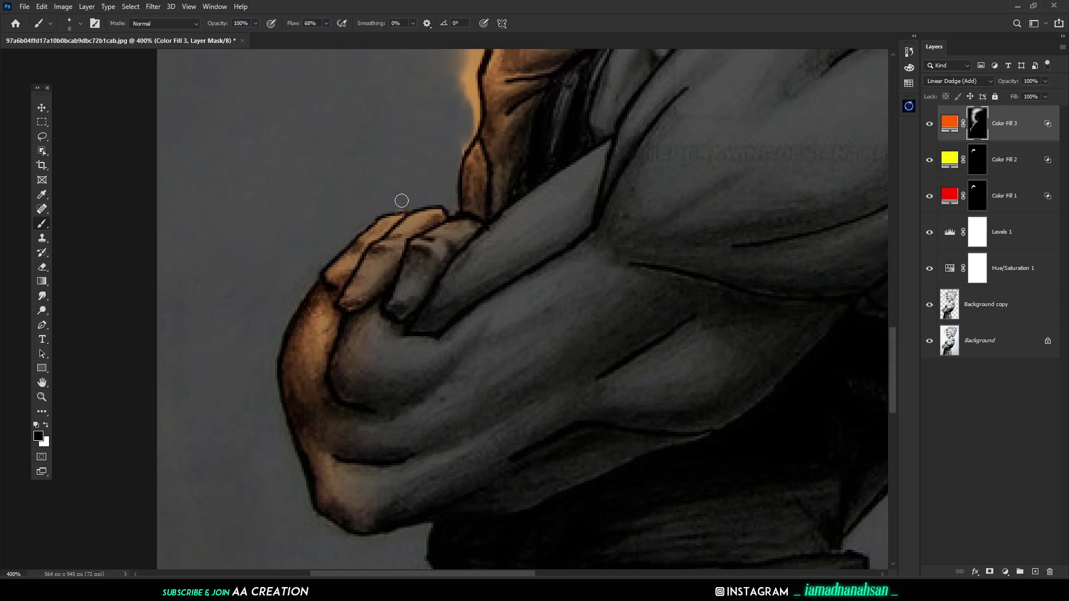
- Erase the background glow beside the sleeve and shoulder, enlarging the hard black brush to 30 px for the wider areas
{"action": "scroll", "coordinate": [453, 207], "scroll_direction": "up", "scroll_amount": 4}
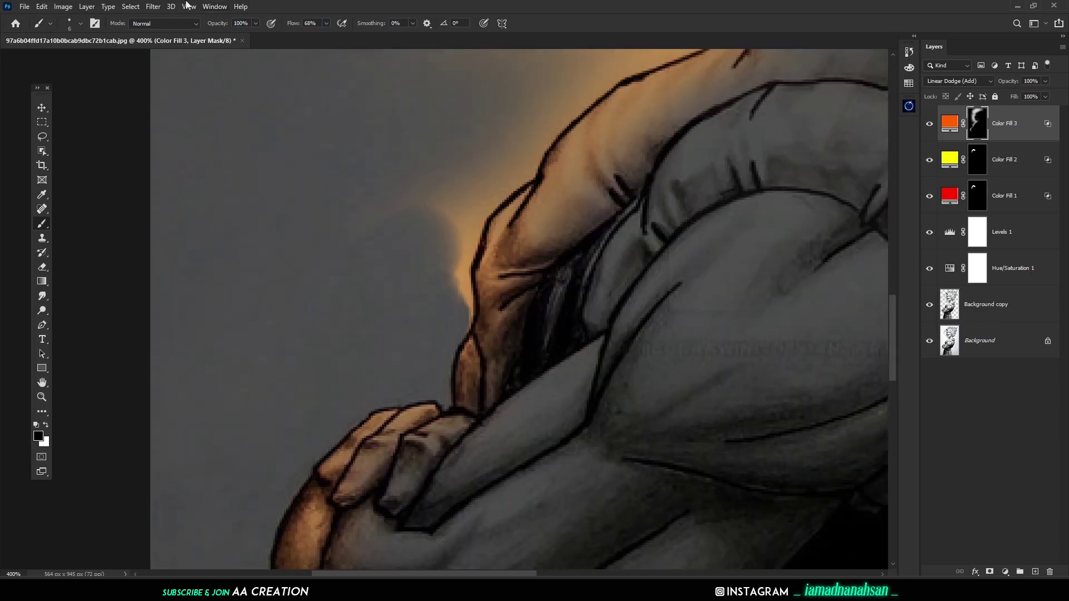
{"action": "mouse_move", "coordinate": [504, 168]}
{"action": "left_mouse_down"}
{"action": "mouse_move", "coordinate": [458, 265]}
{"action": "mouse_move", "coordinate": [453, 293]}
{"action": "left_mouse_up"}
{"action": "key", "text": "bracketright"}
{"action": "key", "text": "bracketright"}
{"action": "key", "text": "bracketright"}
{"action": "key", "text": "bracketright"}
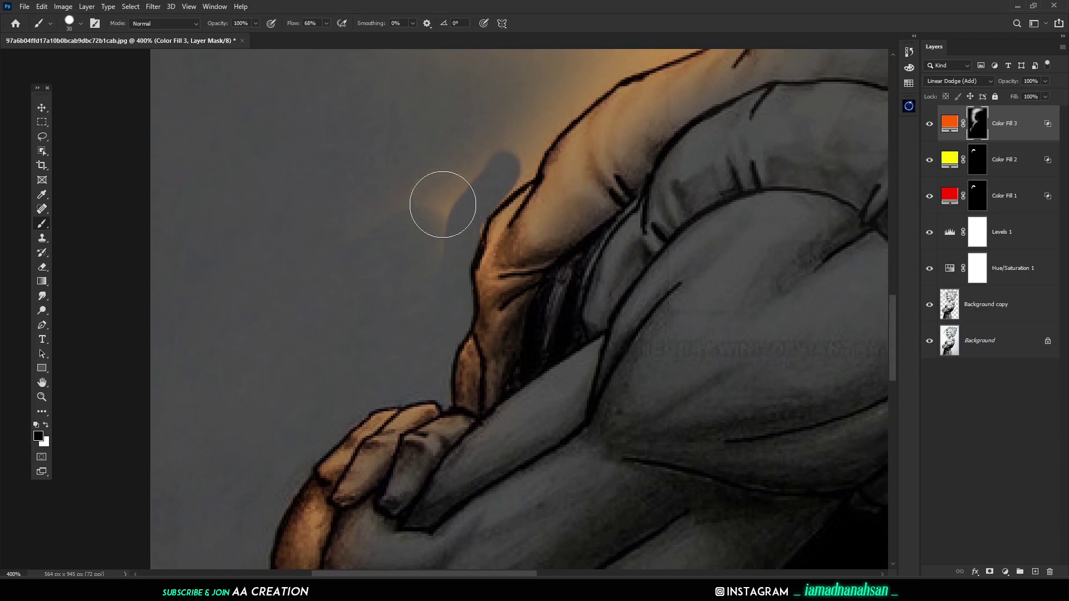
{"action": "left_click_drag", "start_coordinate": [437, 203], "coordinate": [401, 221]}
{"action": "mouse_move", "coordinate": [482, 80]}
{"action": "left_mouse_down"}
{"action": "mouse_move", "coordinate": [513, 92]}
{"action": "mouse_move", "coordinate": [456, 202]}
{"action": "mouse_move", "coordinate": [291, 315]}
{"action": "left_mouse_up"}
{"action": "left_click_drag", "start_coordinate": [456, 153], "coordinate": [327, 303]}
- Erase the background glow along the collar and neck below the chin with a 10 px hard black brush
{"action": "key", "text": "bracketleft"}
{"action": "key", "text": "bracketleft"}
{"action": "key", "text": "bracketleft"}
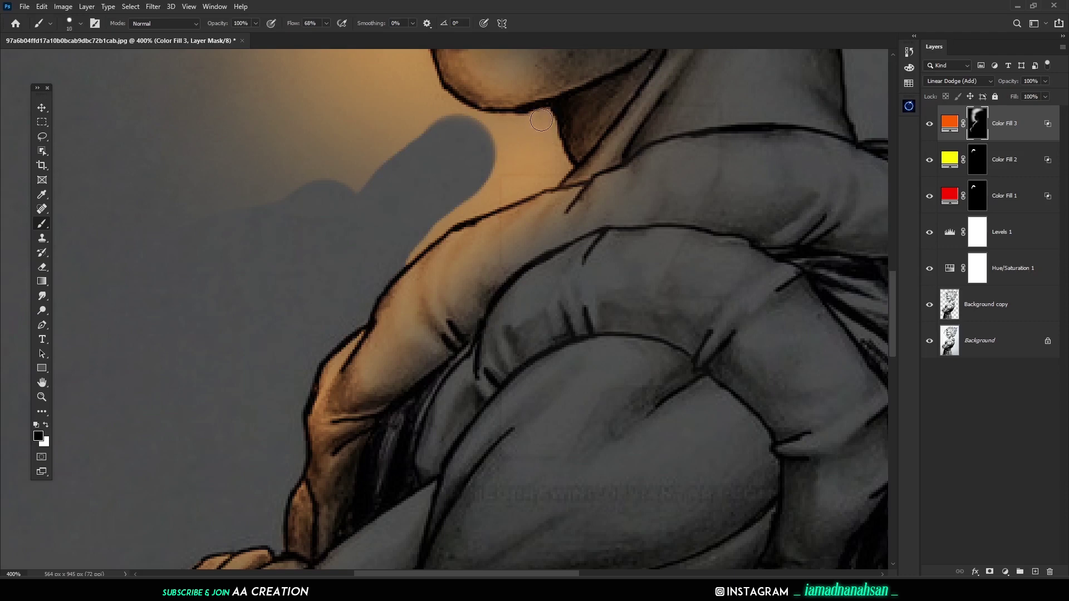
{"action": "mouse_move", "coordinate": [541, 119]}
{"action": "left_mouse_down"}
{"action": "mouse_move", "coordinate": [562, 165]}
{"action": "mouse_move", "coordinate": [424, 239]}
{"action": "left_mouse_up"}
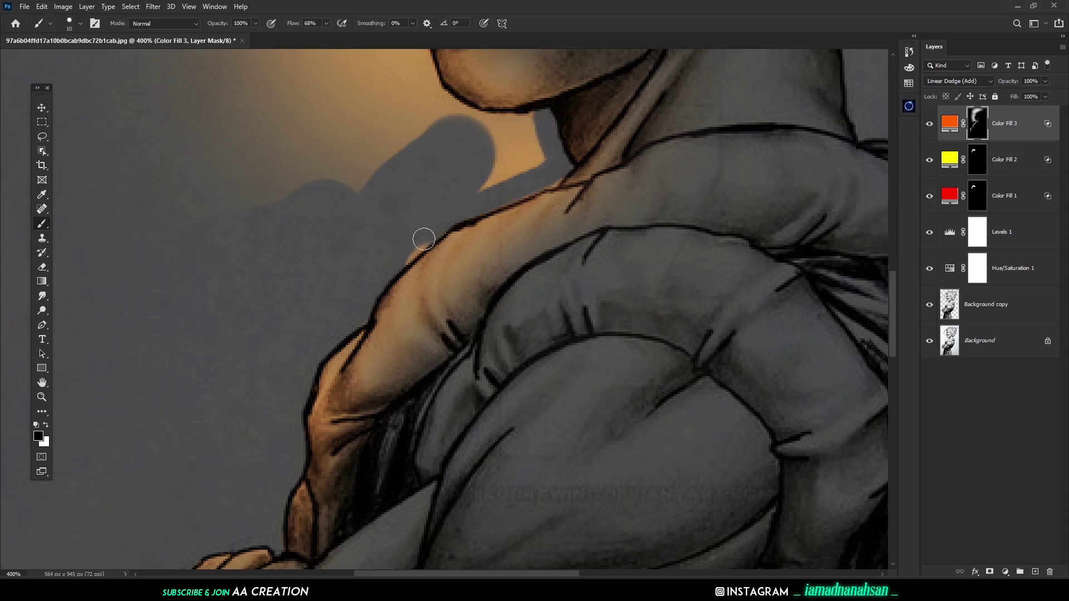
{"action": "mouse_move", "coordinate": [554, 171]}
{"action": "left_mouse_down"}
{"action": "mouse_move", "coordinate": [544, 129]}
{"action": "mouse_move", "coordinate": [451, 117]}
{"action": "mouse_move", "coordinate": [529, 126]}
{"action": "mouse_move", "coordinate": [477, 162]}
{"action": "mouse_move", "coordinate": [561, 310]}
{"action": "left_mouse_up"}
- Erase the background glow along the outline of the chin, lips and nose
{"action": "key", "text": "bracketright"}
{"action": "left_click_drag", "start_coordinate": [496, 144], "coordinate": [549, 237]}
{"action": "mouse_move", "coordinate": [513, 188]}
{"action": "left_mouse_down"}
{"action": "mouse_move", "coordinate": [467, 83]}
{"action": "mouse_move", "coordinate": [508, 135]}
{"action": "left_mouse_up"}
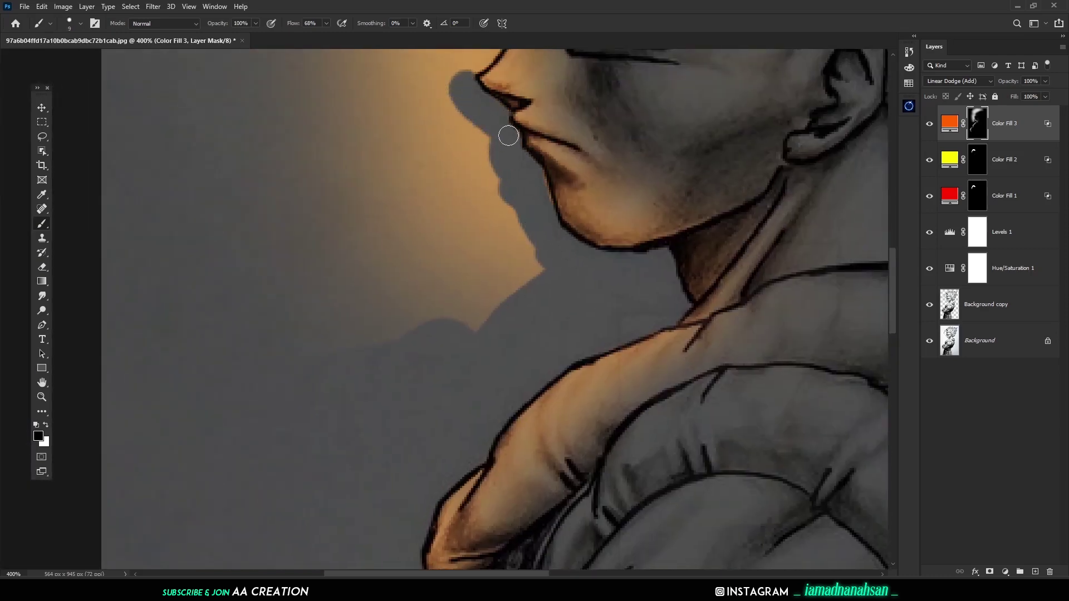
- Enlarge the hard black brush to 30 px and clear the background glow in front of the lower face
{"action": "key", "text": "bracketright"}
{"action": "key", "text": "bracketright"}
{"action": "mouse_move", "coordinate": [559, 271]}
{"action": "left_mouse_down"}
{"action": "mouse_move", "coordinate": [377, 334]}
{"action": "mouse_move", "coordinate": [465, 286]}
{"action": "mouse_move", "coordinate": [191, 226]}
{"action": "mouse_move", "coordinate": [201, 133]}
{"action": "mouse_move", "coordinate": [379, 241]}
{"action": "left_mouse_up"}
{"action": "scroll", "coordinate": [379, 241], "scroll_direction": "up", "scroll_amount": 5}
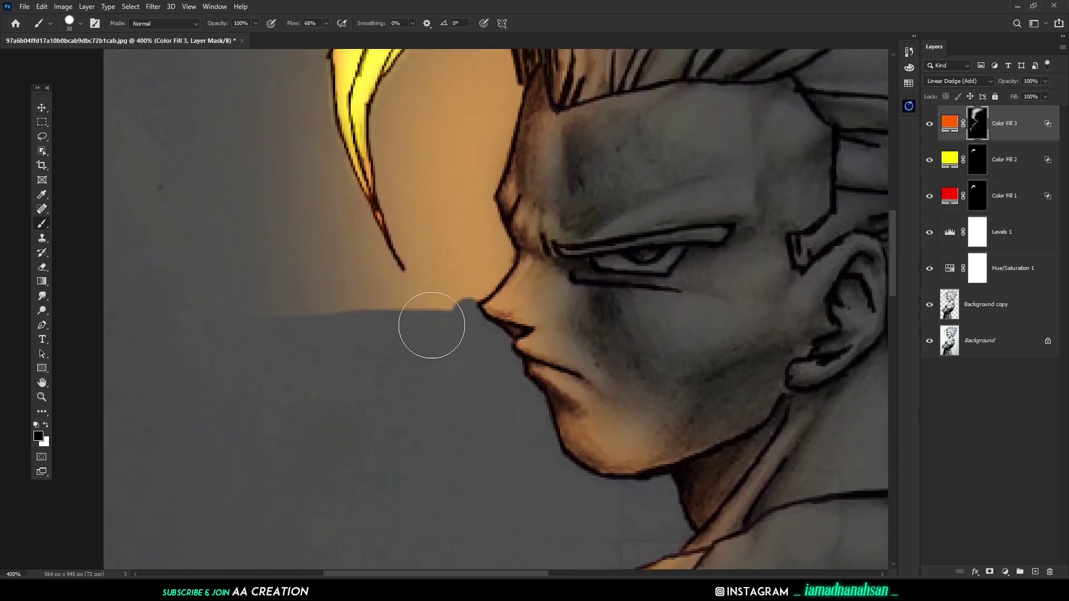
{"action": "mouse_move", "coordinate": [432, 327]}
{"action": "left_mouse_down"}
{"action": "mouse_move", "coordinate": [314, 308]}
{"action": "mouse_move", "coordinate": [276, 241]}
{"action": "mouse_move", "coordinate": [396, 154]}
{"action": "mouse_move", "coordinate": [267, 133]}
{"action": "mouse_move", "coordinate": [398, 191]}
{"action": "mouse_move", "coordinate": [350, 159]}
{"action": "left_mouse_up"}
- Clear the background glow between the forehead and the front hair strand, using a 9 px brush around the strand's outline
{"action": "key", "text": "bracketleft"}
{"action": "left_click_drag", "start_coordinate": [442, 183], "coordinate": [424, 316]}
{"action": "mouse_move", "coordinate": [447, 188]}
{"action": "left_mouse_down"}
{"action": "mouse_move", "coordinate": [380, 187]}
{"action": "mouse_move", "coordinate": [461, 165]}
{"action": "mouse_move", "coordinate": [473, 225]}
{"action": "mouse_move", "coordinate": [423, 326]}
{"action": "mouse_move", "coordinate": [458, 276]}
{"action": "mouse_move", "coordinate": [484, 387]}
{"action": "mouse_move", "coordinate": [477, 412]}
{"action": "mouse_move", "coordinate": [448, 390]}
{"action": "mouse_move", "coordinate": [442, 353]}
{"action": "mouse_move", "coordinate": [431, 415]}
{"action": "left_mouse_up"}
{"action": "key", "text": "bracketleft"}
{"action": "key", "text": "bracketleft"}
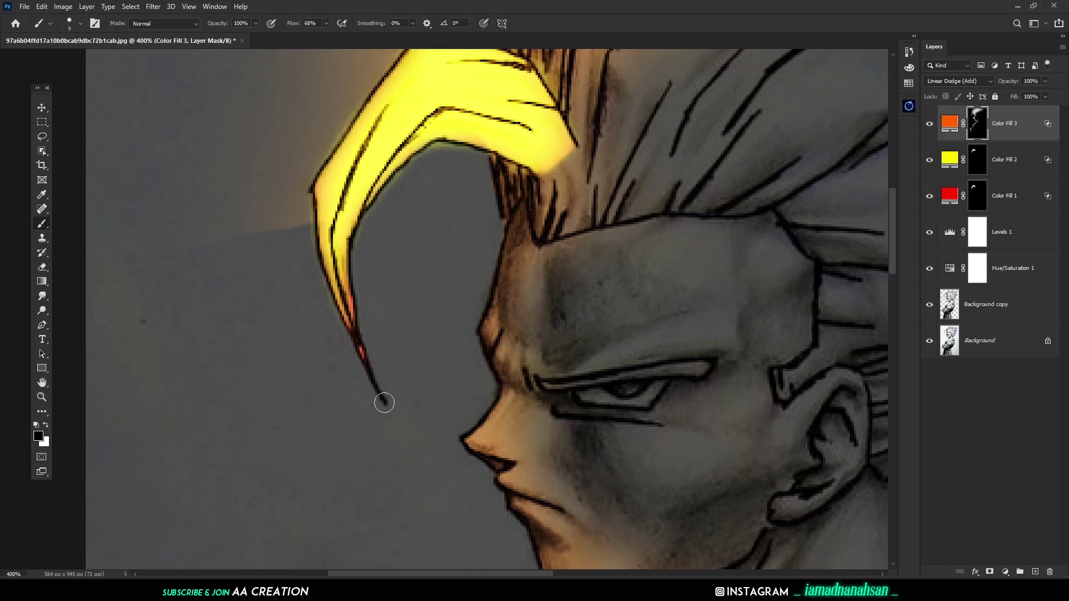
{"action": "left_click_drag", "start_coordinate": [347, 62], "coordinate": [389, 203]}
- Clear the background glow outside and above the front strand with a 70 px hard black brush, undoing one stray stroke
{"action": "key", "text": "]"}
{"action": "key", "text": "]"}
{"action": "key", "text": "]"}
{"action": "key", "text": "]"}
{"action": "key", "text": "]"}
{"action": "key", "text": "]"}
{"action": "key", "text": "]"}
{"action": "key", "text": "]"}
{"action": "key", "text": "]"}
{"action": "key", "text": "]"}
{"action": "key", "text": "]"}
{"action": "left_click_drag", "start_coordinate": [545, 111], "coordinate": [432, 317]}
{"action": "key", "text": "ctrl+z"}
{"action": "mouse_move", "coordinate": [333, 294]}
{"action": "left_mouse_down"}
{"action": "mouse_move", "coordinate": [355, 165]}
{"action": "mouse_move", "coordinate": [382, 118]}
{"action": "left_mouse_up"}
{"action": "left_click_drag", "start_coordinate": [382, 119], "coordinate": [373, 345]}
{"action": "mouse_move", "coordinate": [356, 206]}
{"action": "left_mouse_down"}
{"action": "mouse_move", "coordinate": [392, 167]}
{"action": "mouse_move", "coordinate": [606, 91]}
{"action": "mouse_move", "coordinate": [357, 489]}
{"action": "mouse_move", "coordinate": [410, 319]}
{"action": "left_mouse_up"}
{"action": "left_click_drag", "start_coordinate": [385, 377], "coordinate": [391, 227]}
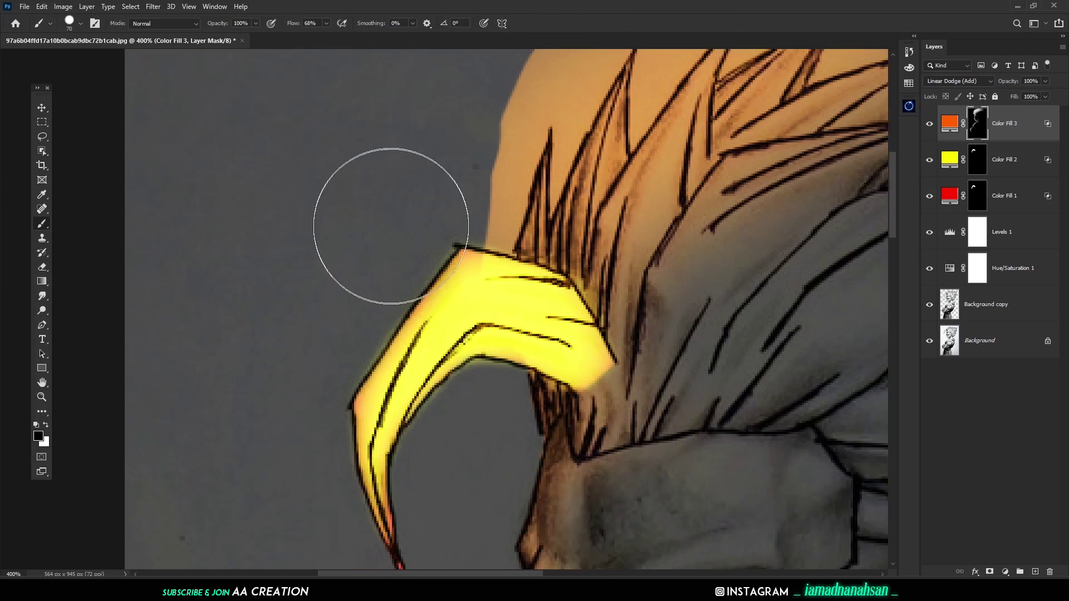
- Shrink the hard black brush to 10 px and erase the background glow along the front hair spikes
{"action": "key", "text": "["}
{"action": "key", "text": "["}
{"action": "key", "text": "["}
{"action": "key", "text": "["}
{"action": "key", "text": "["}
{"action": "key", "text": "["}
{"action": "key", "text": "["}
{"action": "key", "text": "["}
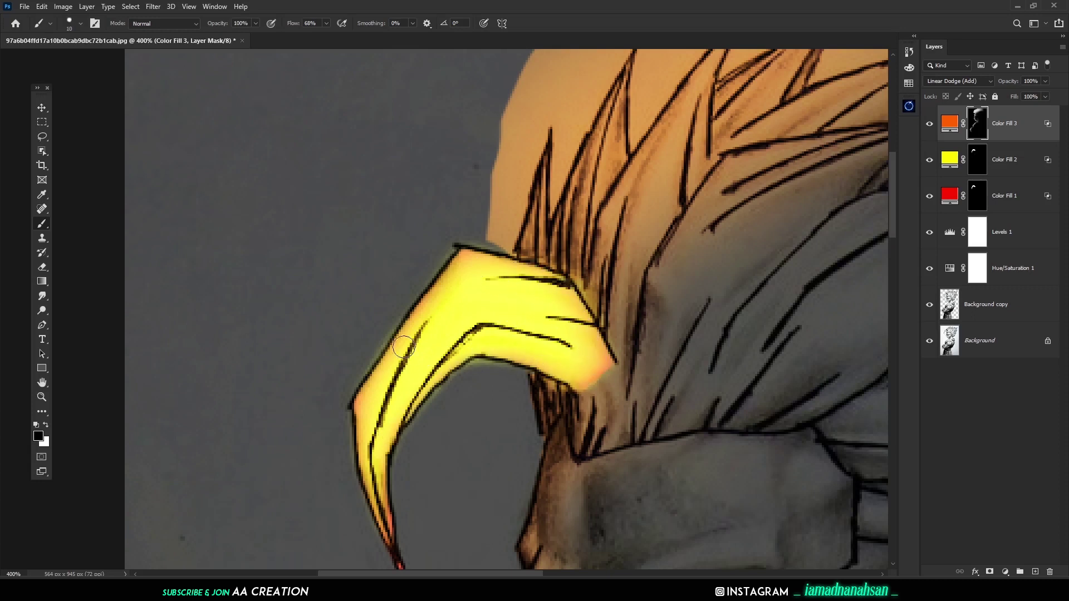
{"action": "mouse_move", "coordinate": [538, 134]}
{"action": "left_mouse_down"}
{"action": "mouse_move", "coordinate": [520, 178]}
{"action": "mouse_move", "coordinate": [524, 191]}
{"action": "mouse_move", "coordinate": [550, 112]}
{"action": "mouse_move", "coordinate": [553, 197]}
{"action": "left_mouse_up"}
{"action": "key", "text": "]"}
{"action": "key", "text": "]"}
{"action": "key", "text": "]"}
{"action": "key", "text": "["}
{"action": "key", "text": "["}
{"action": "key", "text": "["}
{"action": "key", "text": "["}
{"action": "key", "text": "["}
{"action": "key", "text": "["}
{"action": "key", "text": "["}
{"action": "key", "text": "["}
{"action": "key", "text": "["}
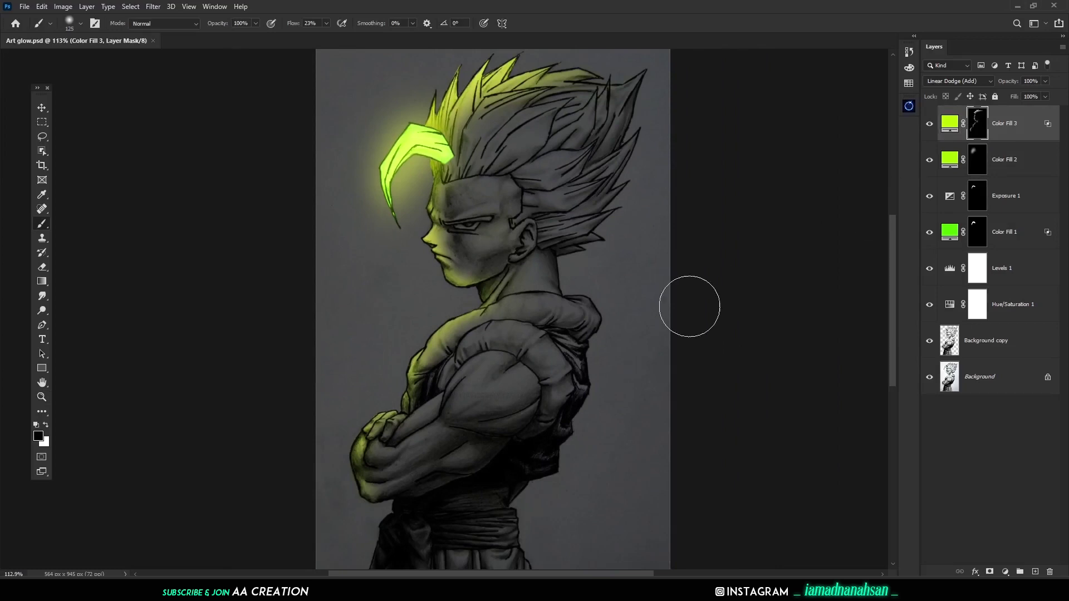
- In Art glow.psd, duplicate the Color Fill 3 layer and fill the copy's mask with black
{"action": "key", "text": "["}
{"action": "key", "text": "["}
{"action": "key", "text": "["}
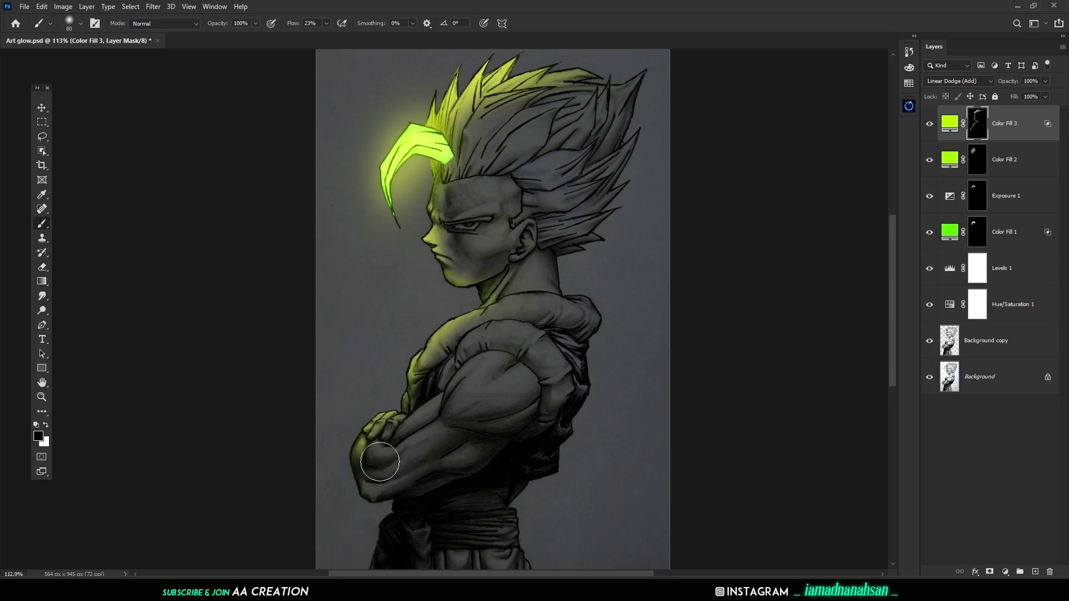
{"action": "key", "text": "ctrl+space"}
{"action": "left_click_drag", "start_coordinate": [473, 196], "coordinate": [525, 243]}
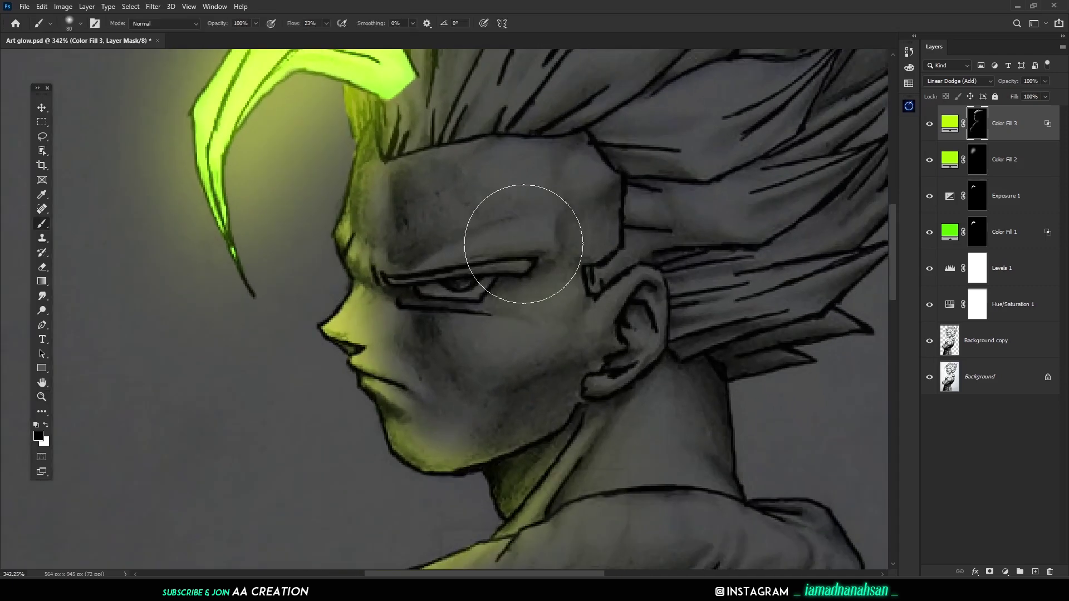
{"action": "left_click_drag", "start_coordinate": [1019, 140], "coordinate": [1035, 572]}
{"action": "left_click", "coordinate": [978, 124]}
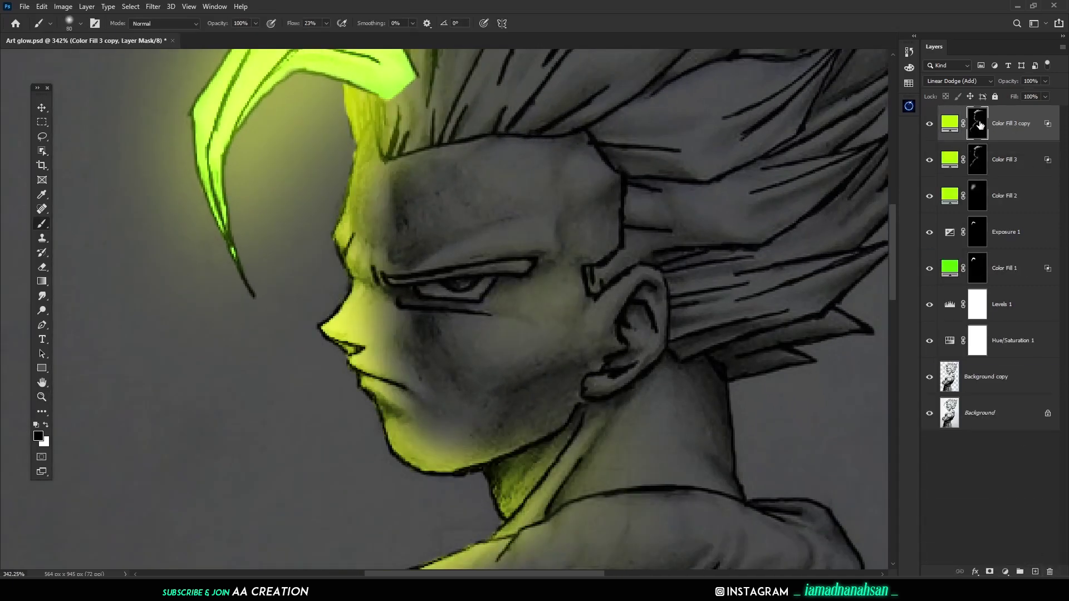
{"action": "key", "text": "alt+BackSpace"}
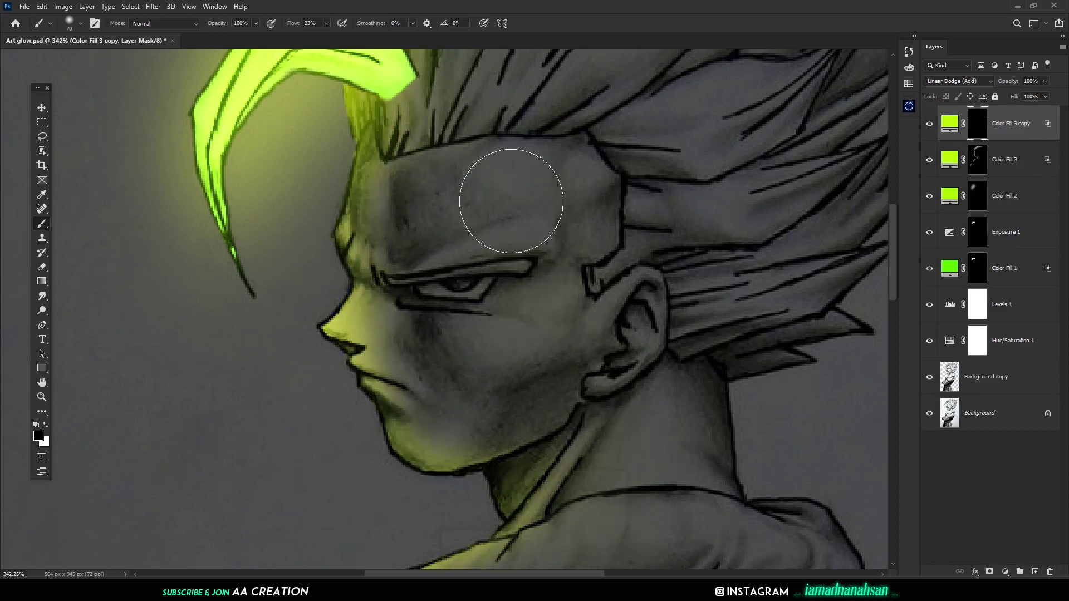
- Paint a thin highlight along the brow ridge on the copy's mask with a 15 px soft white brush, trimming it with black
{"action": "key", "text": "bracketleft"}
{"action": "key", "text": "bracketleft"}
{"action": "key", "text": "bracketleft"}
{"action": "key", "text": "bracketleft"}
{"action": "key", "text": "bracketleft"}
{"action": "key", "text": "bracketleft"}
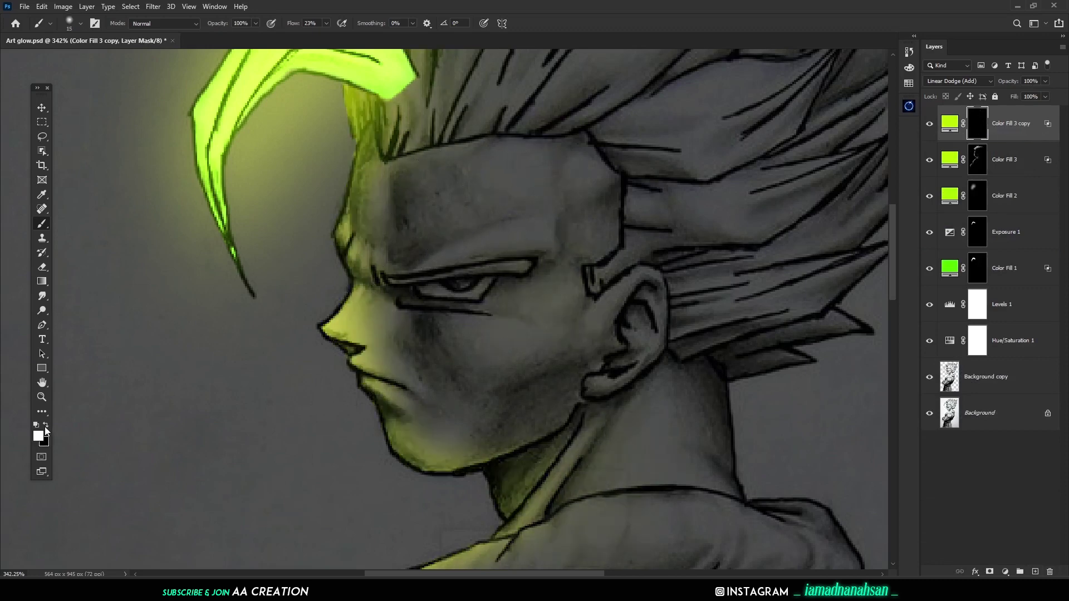
{"action": "left_click_drag", "start_coordinate": [537, 214], "coordinate": [420, 261]}
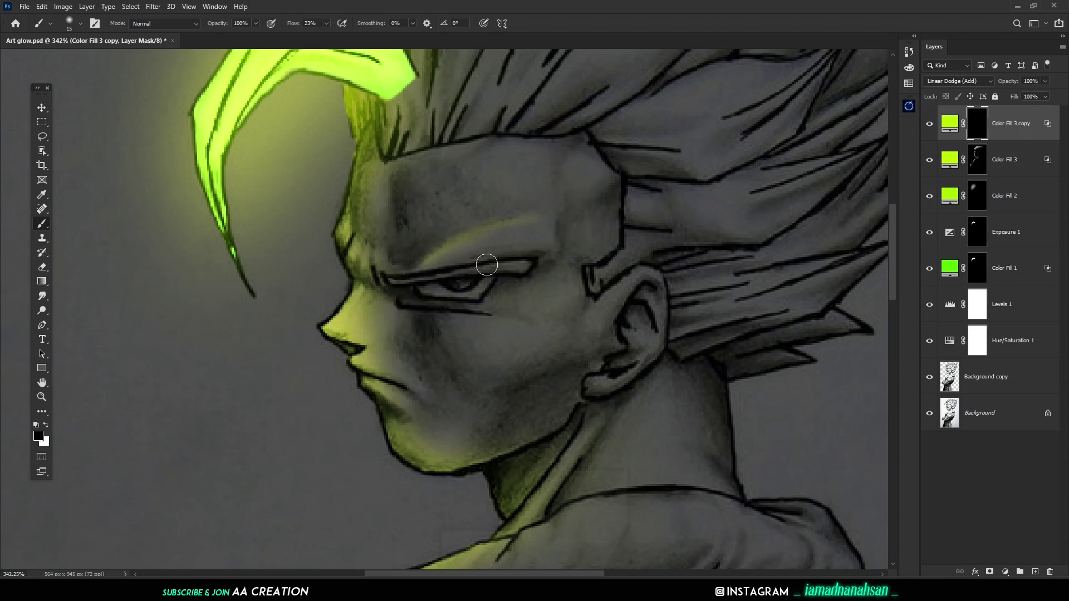
{"action": "mouse_move", "coordinate": [486, 265]}
{"action": "left_mouse_down"}
{"action": "mouse_move", "coordinate": [551, 250]}
{"action": "mouse_move", "coordinate": [593, 256]}
{"action": "left_mouse_up"}
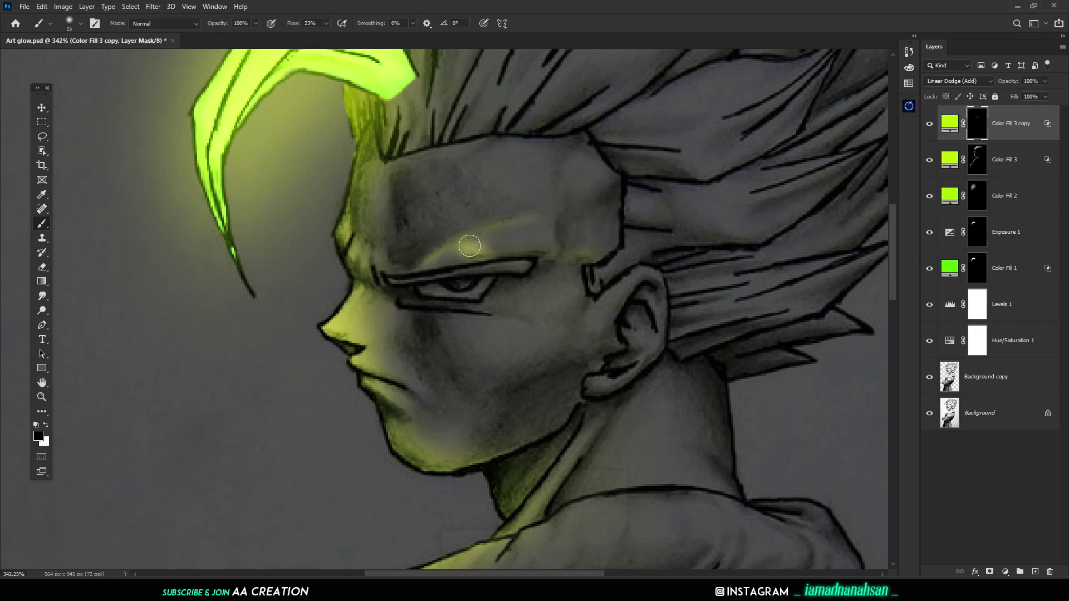
{"action": "left_click_drag", "start_coordinate": [469, 245], "coordinate": [467, 246]}
- Paint white highlights on the mask under the eye, beside the ear and along the jawline
{"action": "key", "text": "x"}
{"action": "mouse_move", "coordinate": [484, 317]}
{"action": "left_mouse_down"}
{"action": "mouse_move", "coordinate": [599, 343]}
{"action": "mouse_move", "coordinate": [577, 342]}
{"action": "mouse_move", "coordinate": [548, 311]}
{"action": "mouse_move", "coordinate": [589, 335]}
{"action": "mouse_move", "coordinate": [583, 369]}
{"action": "mouse_move", "coordinate": [546, 406]}
{"action": "left_mouse_up"}
{"action": "key", "text": "x"}
{"action": "key", "text": "x"}
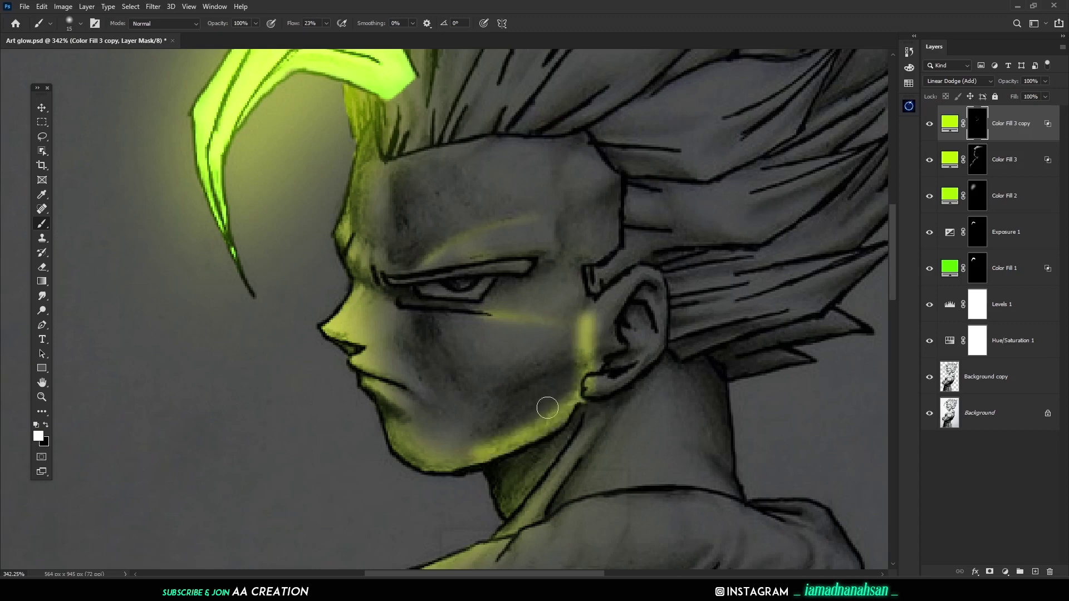
- Thin the ear-side and jaw highlights with black and erase the highlight line under the eye
{"action": "key", "text": "x"}
{"action": "mouse_move", "coordinate": [585, 303]}
{"action": "left_mouse_down"}
{"action": "mouse_move", "coordinate": [568, 382]}
{"action": "mouse_move", "coordinate": [518, 419]}
{"action": "left_mouse_up"}
{"action": "mouse_move", "coordinate": [568, 353]}
{"action": "left_mouse_down"}
{"action": "mouse_move", "coordinate": [485, 441]}
{"action": "mouse_move", "coordinate": [571, 340]}
{"action": "left_mouse_up"}
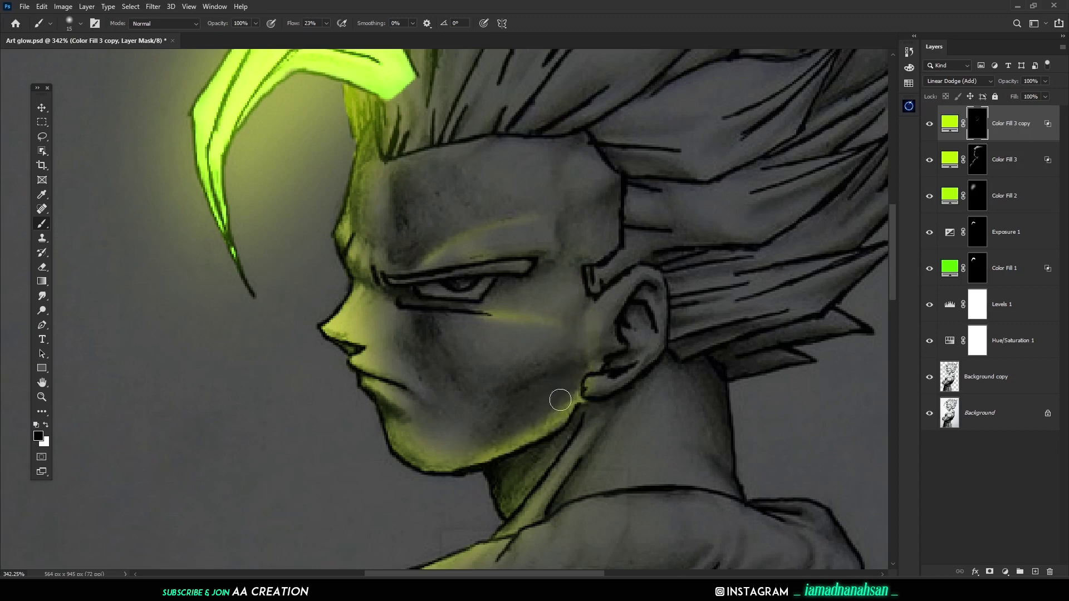
{"action": "left_click_drag", "start_coordinate": [560, 399], "coordinate": [504, 382]}
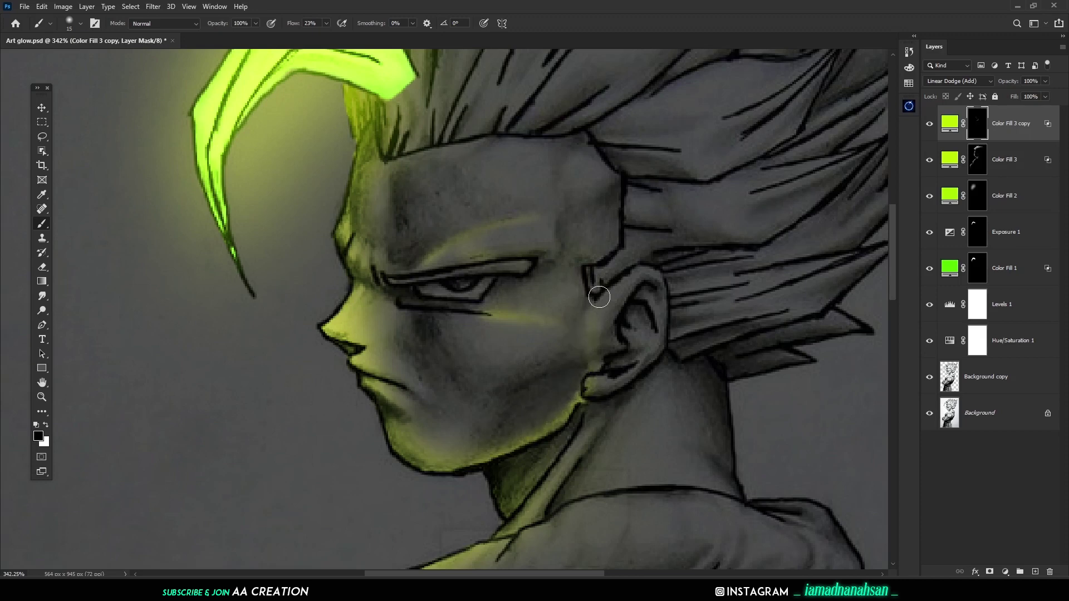
{"action": "key", "text": "bracketleft"}
{"action": "mouse_move", "coordinate": [590, 317]}
{"action": "left_mouse_down"}
{"action": "mouse_move", "coordinate": [492, 318]}
{"action": "mouse_move", "coordinate": [555, 322]}
{"action": "left_mouse_up"}
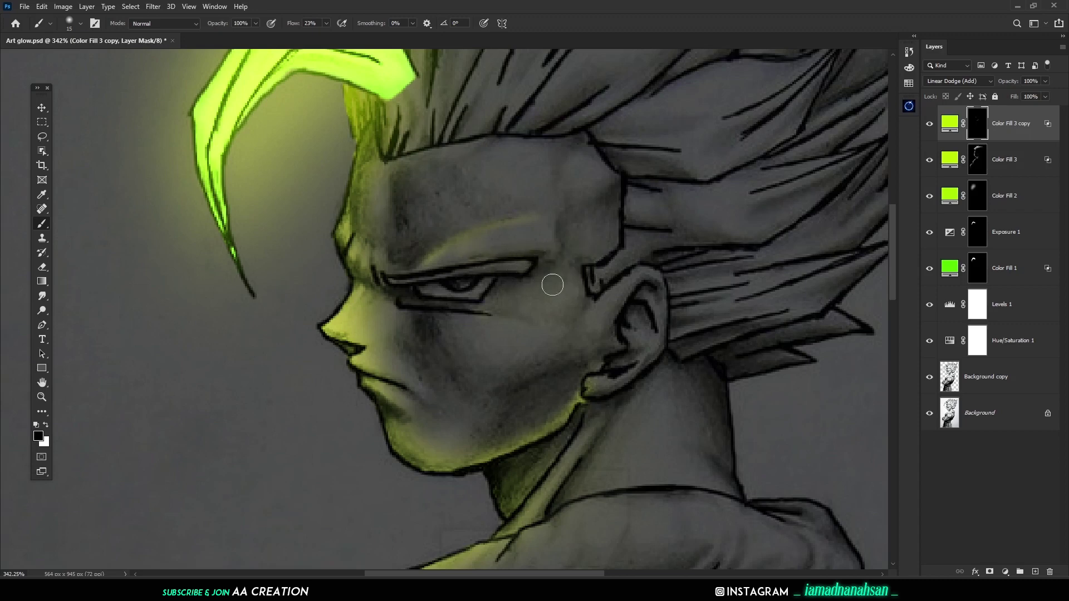
- Repaint the highlight beside the ear and along the jaw in white, widening it with a 35 px soft brush
{"action": "mouse_move", "coordinate": [591, 298]}
{"action": "left_mouse_down"}
{"action": "mouse_move", "coordinate": [586, 366]}
{"action": "mouse_move", "coordinate": [554, 411]}
{"action": "left_mouse_up"}
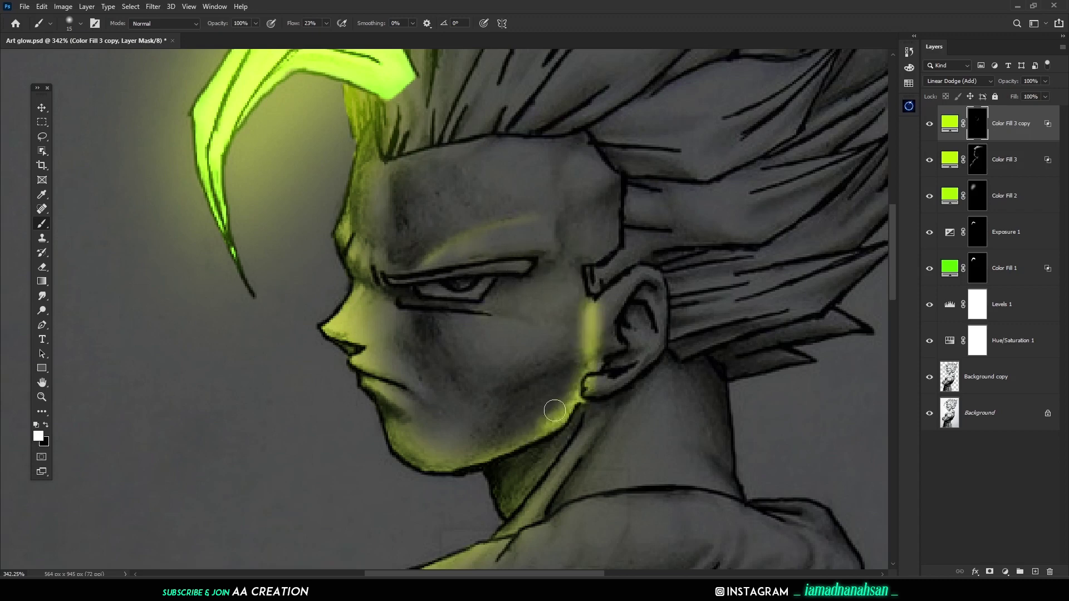
{"action": "key", "text": "bracketright"}
{"action": "key", "text": "bracketright"}
{"action": "key", "text": "bracketright"}
{"action": "mouse_move", "coordinate": [594, 308]}
{"action": "left_mouse_down"}
{"action": "mouse_move", "coordinate": [569, 383]}
{"action": "mouse_move", "coordinate": [453, 454]}
{"action": "left_mouse_up"}
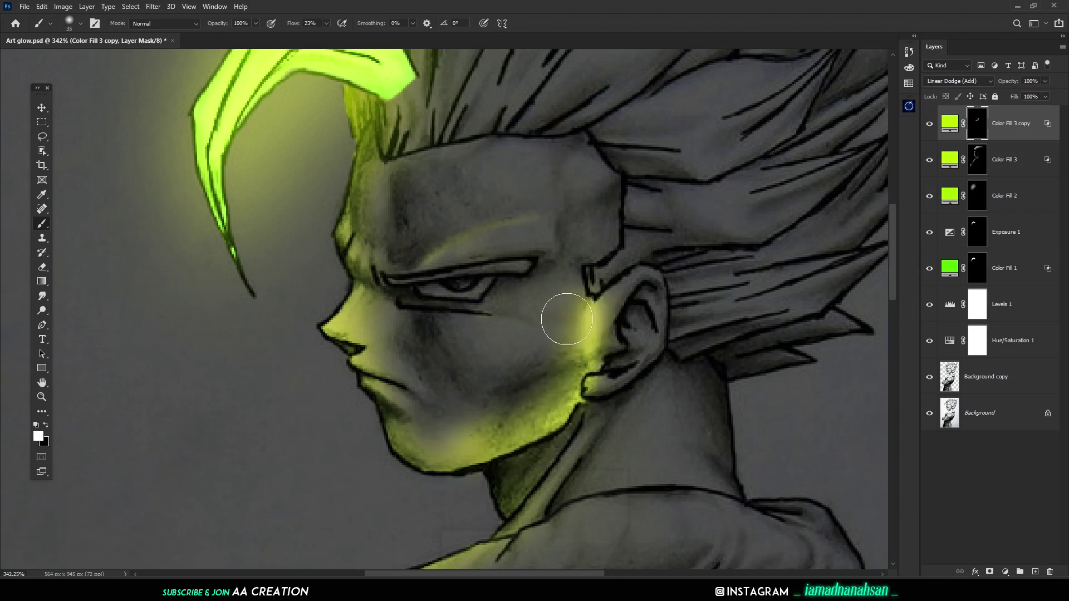
- Soften and narrow the ear-side and jaw highlight by painting black over its edges on the mask
{"action": "key", "text": "x"}
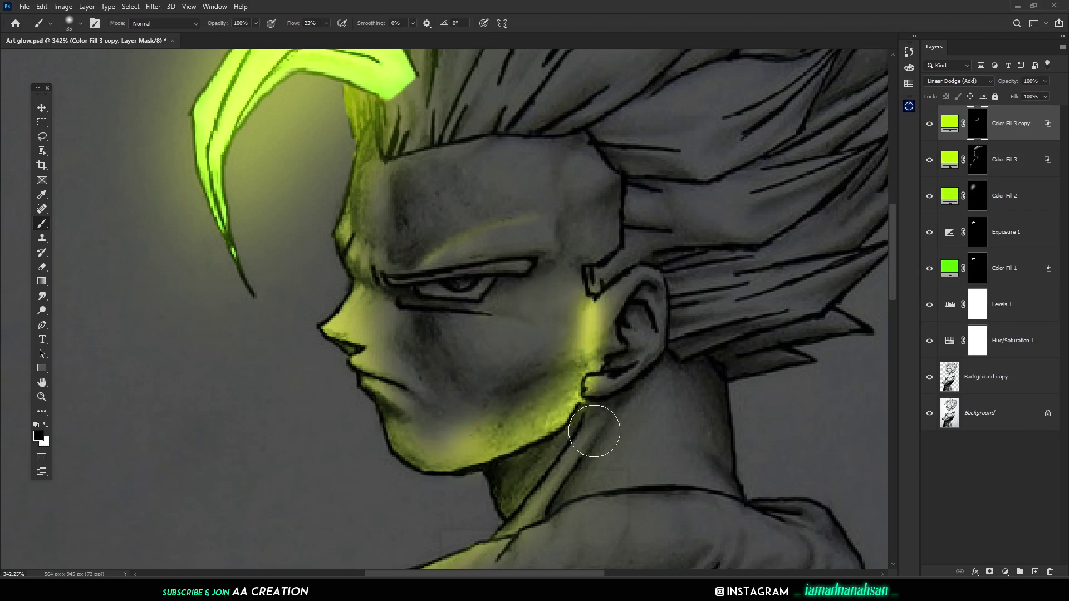
{"action": "left_click_drag", "start_coordinate": [595, 431], "coordinate": [637, 241]}
{"action": "mouse_move", "coordinate": [605, 410]}
{"action": "left_mouse_down"}
{"action": "mouse_move", "coordinate": [563, 282]}
{"action": "mouse_move", "coordinate": [444, 429]}
{"action": "mouse_move", "coordinate": [592, 282]}
{"action": "mouse_move", "coordinate": [455, 429]}
{"action": "mouse_move", "coordinate": [496, 429]}
{"action": "mouse_move", "coordinate": [638, 292]}
{"action": "left_mouse_up"}
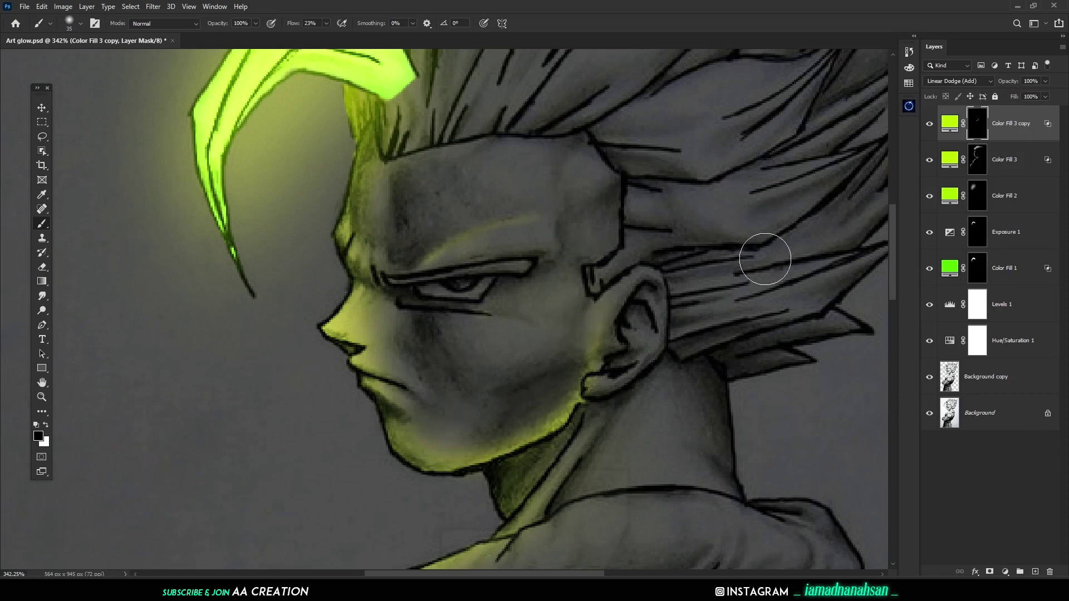
- Paint a white highlight on the mask across the cheek beside the mouth and narrow it with black
{"action": "scroll", "coordinate": [765, 259], "scroll_direction": "down", "scroll_amount": 7}
{"action": "left_click_drag", "start_coordinate": [358, 159], "coordinate": [716, 341]}
{"action": "left_click_drag", "start_coordinate": [716, 341], "coordinate": [632, 315]}
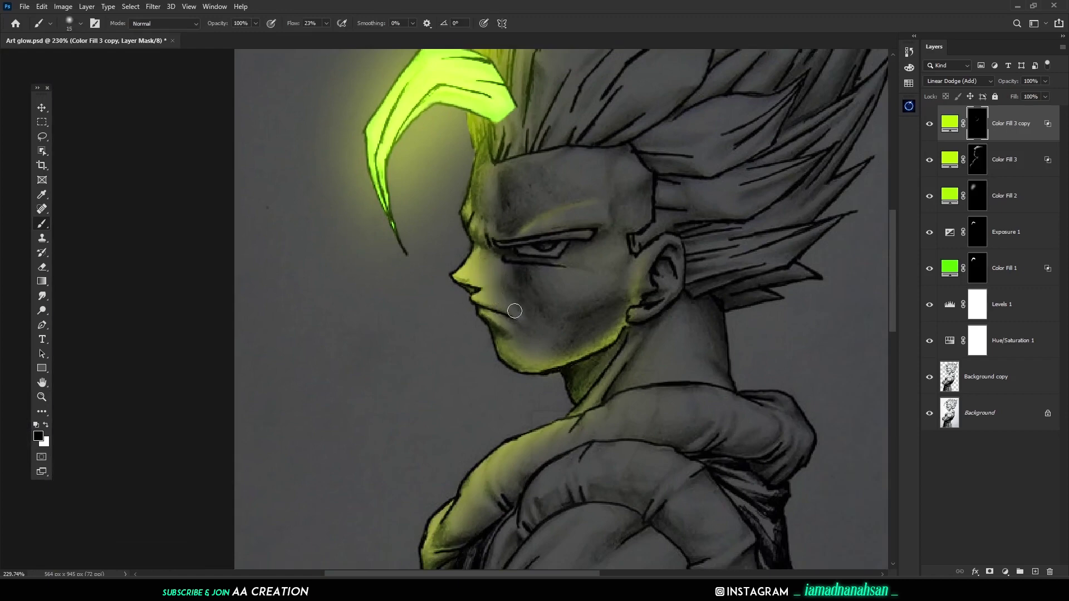
{"action": "left_click_drag", "start_coordinate": [506, 296], "coordinate": [537, 339]}
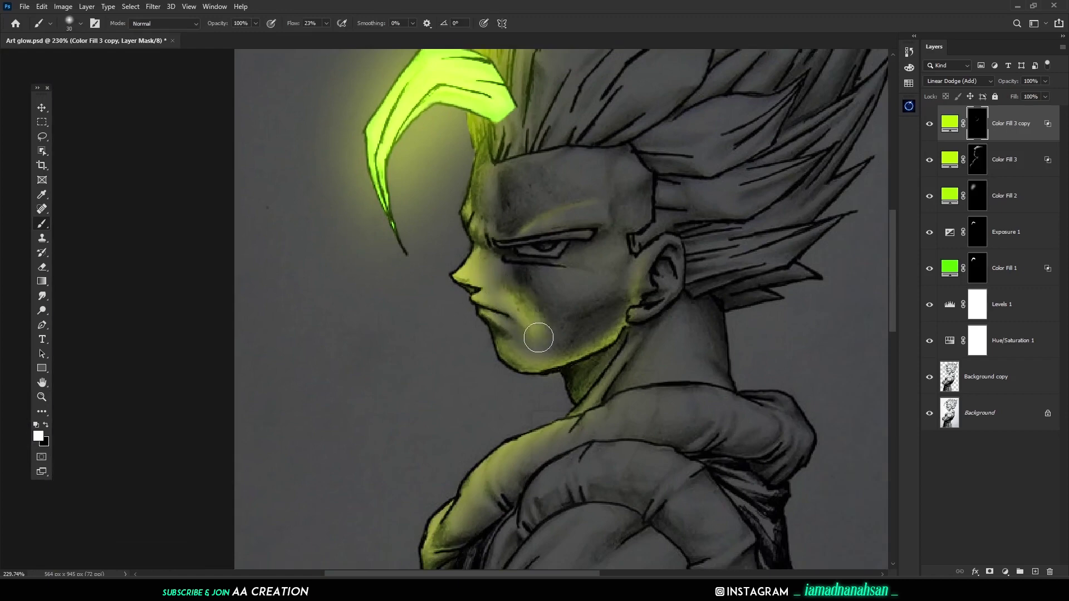
{"action": "mouse_move", "coordinate": [550, 298]}
{"action": "left_mouse_down"}
{"action": "mouse_move", "coordinate": [539, 411]}
{"action": "mouse_move", "coordinate": [501, 279]}
{"action": "mouse_move", "coordinate": [567, 359]}
{"action": "mouse_move", "coordinate": [489, 280]}
{"action": "mouse_move", "coordinate": [545, 344]}
{"action": "mouse_move", "coordinate": [530, 395]}
{"action": "mouse_move", "coordinate": [494, 278]}
{"action": "mouse_move", "coordinate": [466, 276]}
{"action": "mouse_move", "coordinate": [502, 303]}
{"action": "mouse_move", "coordinate": [554, 379]}
{"action": "mouse_move", "coordinate": [492, 366]}
{"action": "mouse_move", "coordinate": [536, 391]}
{"action": "mouse_move", "coordinate": [453, 318]}
{"action": "mouse_move", "coordinate": [493, 349]}
{"action": "mouse_move", "coordinate": [481, 290]}
{"action": "left_mouse_up"}
{"action": "key", "text": "bracketright"}
{"action": "key", "text": "bracketleft"}
{"action": "key", "text": "bracketleft"}
{"action": "key", "text": "x"}
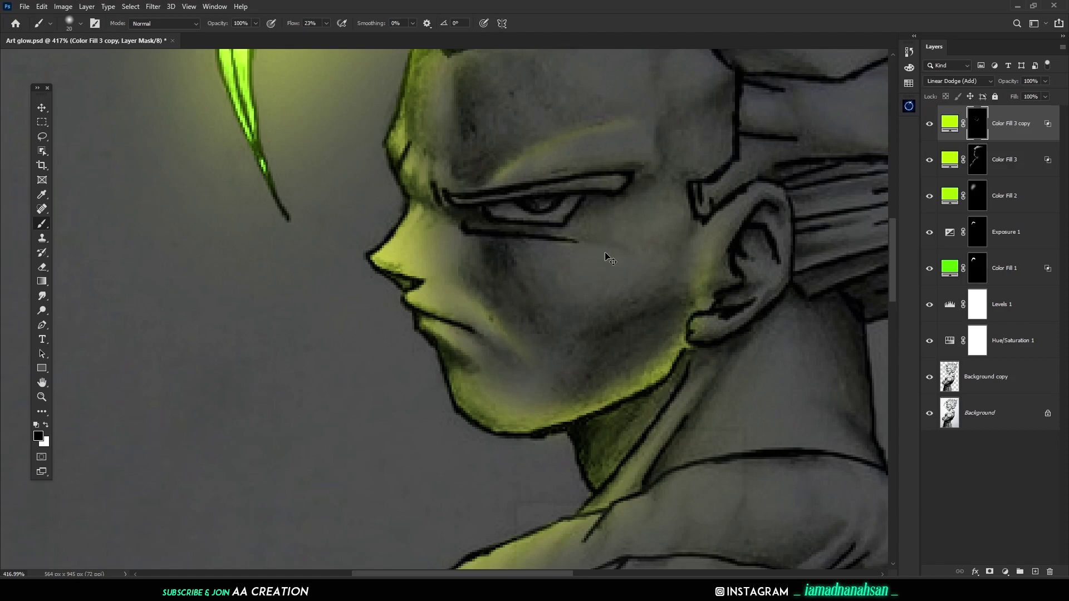
{"action": "scroll", "coordinate": [606, 256], "scroll_direction": "down", "scroll_amount": 3}
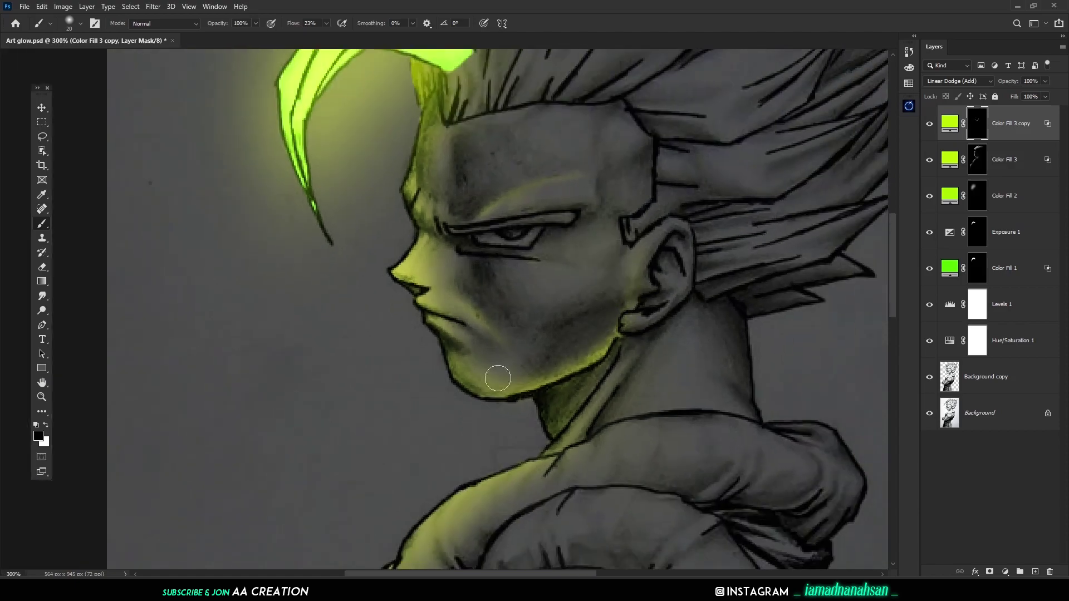
- Touch up the forehead edge and the soft highlight on the cheek in front of the ear on the mask
{"action": "mouse_move", "coordinate": [447, 153]}
{"action": "left_mouse_down"}
{"action": "mouse_move", "coordinate": [474, 156]}
{"action": "mouse_move", "coordinate": [456, 160]}
{"action": "left_mouse_up"}
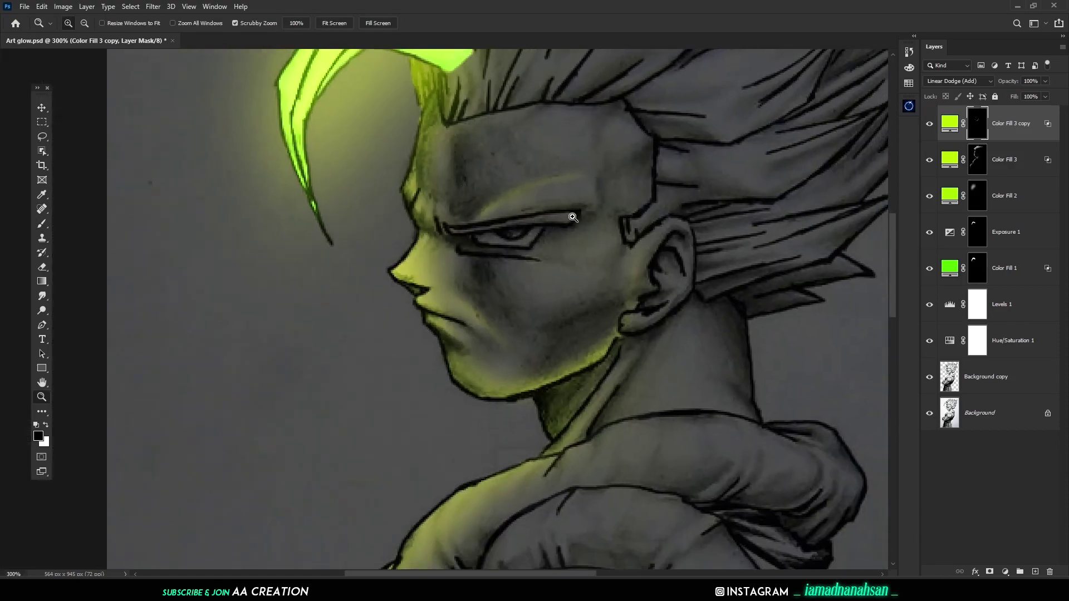
{"action": "mouse_move", "coordinate": [573, 215]}
{"action": "left_mouse_down"}
{"action": "mouse_move", "coordinate": [543, 222]}
{"action": "mouse_move", "coordinate": [633, 239]}
{"action": "left_mouse_up"}
{"action": "key", "text": "b"}
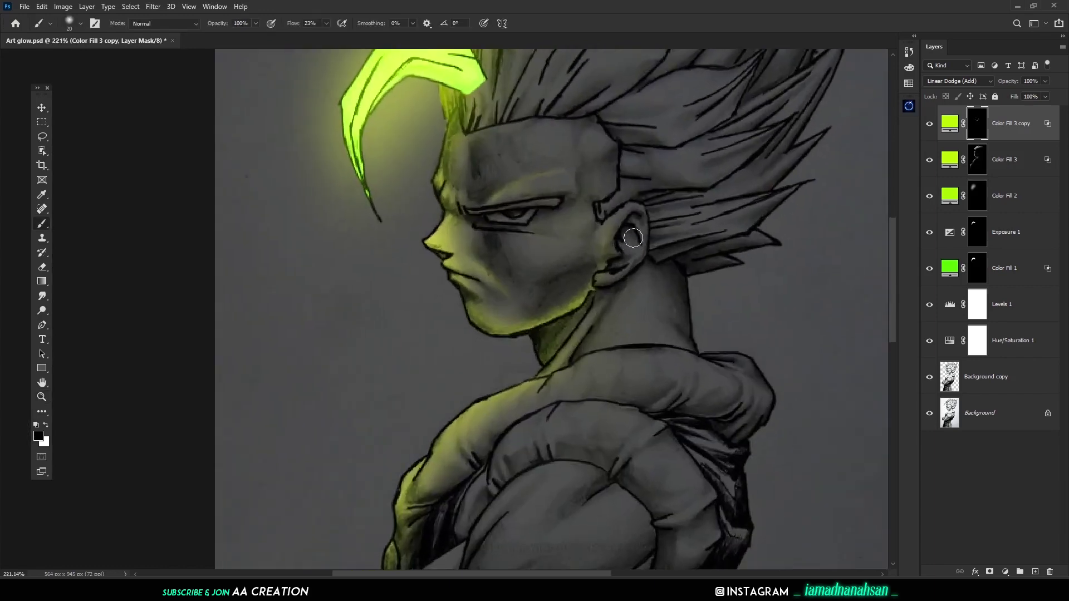
{"action": "mouse_move", "coordinate": [601, 270]}
{"action": "left_mouse_down"}
{"action": "mouse_move", "coordinate": [601, 230]}
{"action": "mouse_move", "coordinate": [588, 294]}
{"action": "mouse_move", "coordinate": [639, 204]}
{"action": "mouse_move", "coordinate": [608, 319]}
{"action": "mouse_move", "coordinate": [635, 211]}
{"action": "mouse_move", "coordinate": [616, 301]}
{"action": "mouse_move", "coordinate": [591, 229]}
{"action": "mouse_move", "coordinate": [578, 278]}
{"action": "mouse_move", "coordinate": [589, 214]}
{"action": "left_mouse_up"}
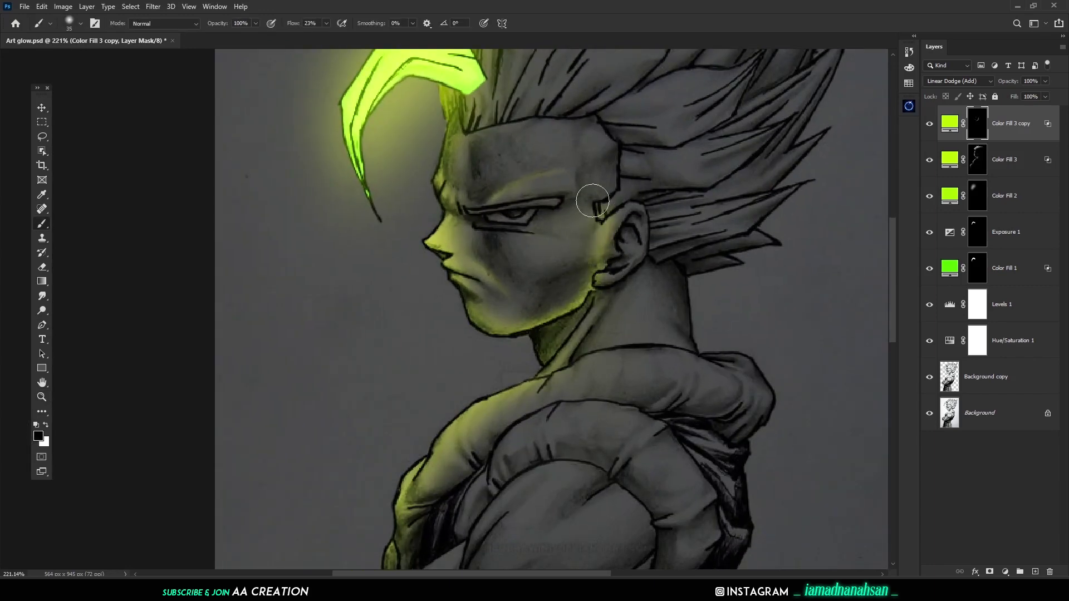
- Paint a white highlight along the top edge of the sleeve opening over the shoulder and thin it with black
{"action": "left_click_drag", "start_coordinate": [505, 411], "coordinate": [531, 294]}
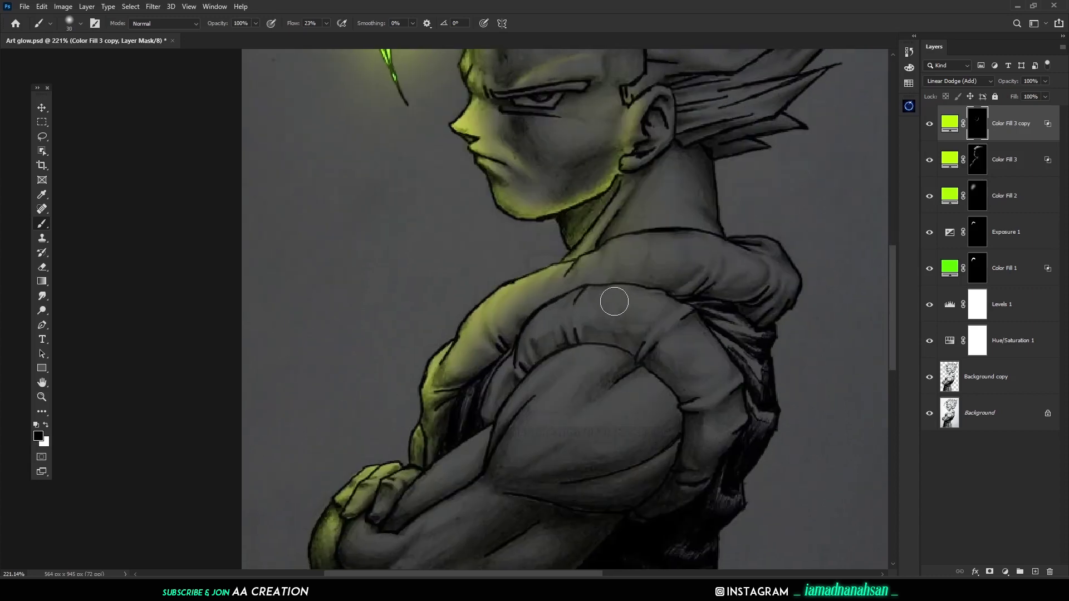
{"action": "mouse_move", "coordinate": [622, 291]}
{"action": "left_mouse_down"}
{"action": "mouse_move", "coordinate": [590, 289]}
{"action": "mouse_move", "coordinate": [528, 320]}
{"action": "mouse_move", "coordinate": [510, 366]}
{"action": "mouse_move", "coordinate": [633, 294]}
{"action": "mouse_move", "coordinate": [545, 325]}
{"action": "left_mouse_up"}
{"action": "key", "text": "x"}
{"action": "left_click_drag", "start_coordinate": [659, 304], "coordinate": [546, 290]}
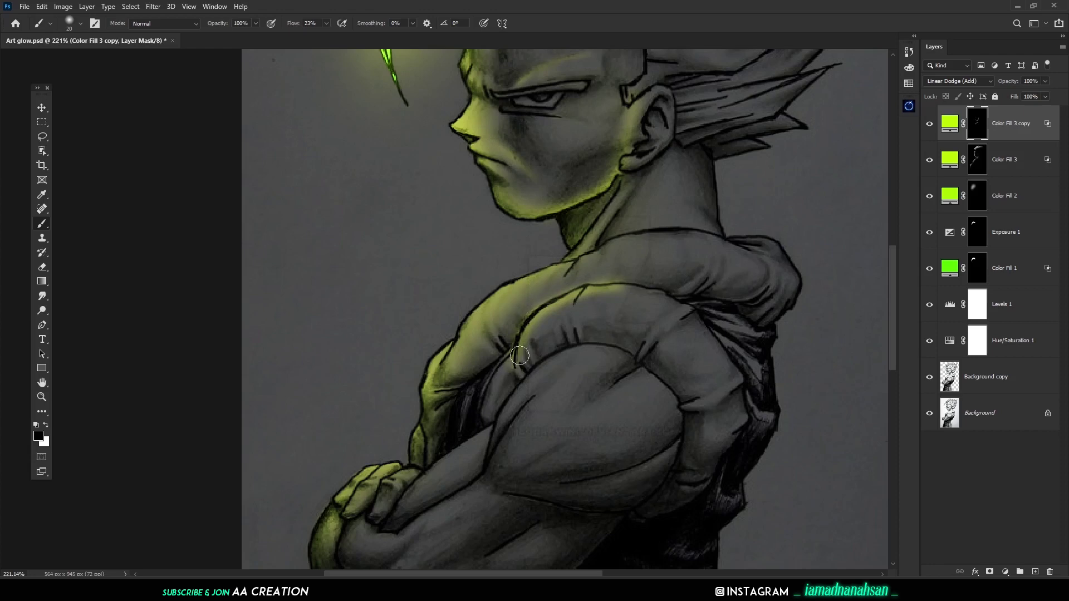
- Paint a white highlight on the mask along the upper outline of the shoulder muscle and soften its edges with black
{"action": "left_click_drag", "start_coordinate": [533, 416], "coordinate": [574, 336]}
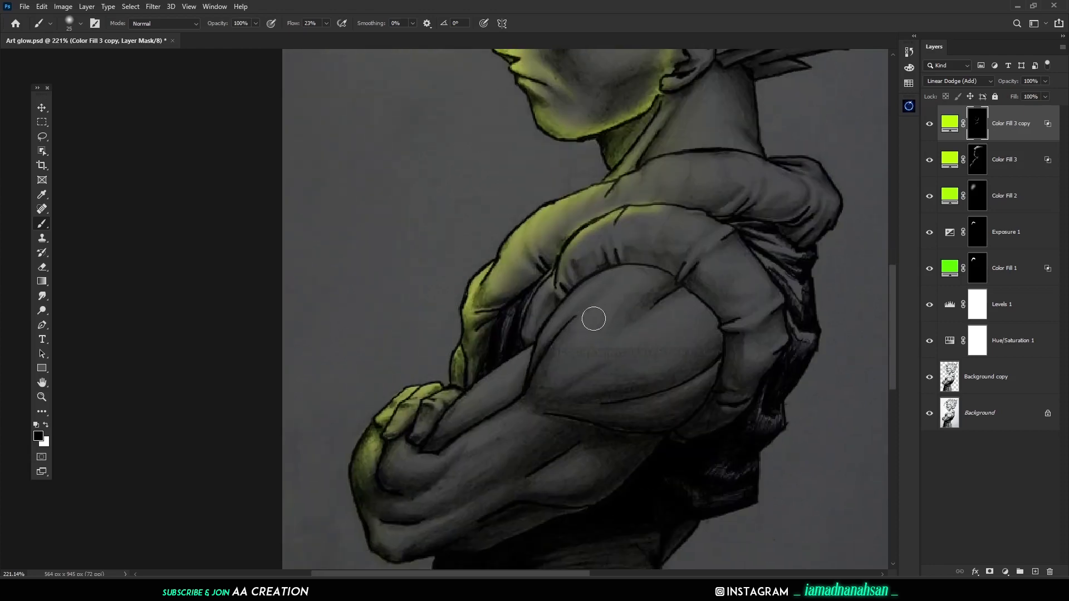
{"action": "key", "text": "x"}
{"action": "mouse_move", "coordinate": [656, 268]}
{"action": "left_mouse_down"}
{"action": "mouse_move", "coordinate": [576, 284]}
{"action": "mouse_move", "coordinate": [531, 346]}
{"action": "left_mouse_up"}
{"action": "key", "text": "x"}
{"action": "mouse_move", "coordinate": [675, 283]}
{"action": "left_mouse_down"}
{"action": "mouse_move", "coordinate": [561, 303]}
{"action": "mouse_move", "coordinate": [524, 366]}
{"action": "mouse_move", "coordinate": [564, 278]}
{"action": "mouse_move", "coordinate": [668, 263]}
{"action": "mouse_move", "coordinate": [518, 313]}
{"action": "left_mouse_up"}
{"action": "mouse_move", "coordinate": [541, 363]}
{"action": "left_mouse_down"}
{"action": "mouse_move", "coordinate": [661, 285]}
{"action": "mouse_move", "coordinate": [618, 270]}
{"action": "mouse_move", "coordinate": [539, 339]}
{"action": "left_mouse_up"}
{"action": "key", "text": "x"}
{"action": "key", "text": "x"}
{"action": "left_click_drag", "start_coordinate": [680, 265], "coordinate": [531, 318]}
{"action": "mouse_move", "coordinate": [528, 370]}
{"action": "left_mouse_down"}
{"action": "mouse_move", "coordinate": [624, 287]}
{"action": "mouse_move", "coordinate": [726, 295]}
{"action": "mouse_move", "coordinate": [602, 248]}
{"action": "mouse_move", "coordinate": [663, 300]}
{"action": "mouse_move", "coordinate": [642, 283]}
{"action": "mouse_move", "coordinate": [542, 365]}
{"action": "mouse_move", "coordinate": [579, 309]}
{"action": "mouse_move", "coordinate": [699, 292]}
{"action": "left_mouse_up"}
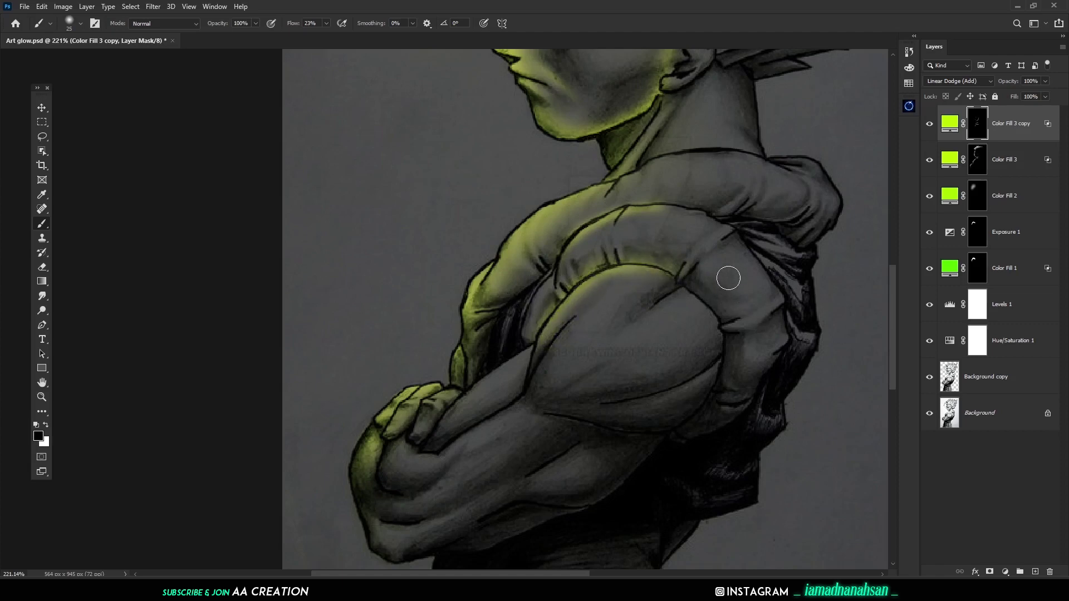
- Paint a white highlight on the mask along the upper edge of the arm between the hand and the shoulder muscle
{"action": "left_click_drag", "start_coordinate": [600, 409], "coordinate": [592, 343]}
{"action": "left_click_drag", "start_coordinate": [708, 150], "coordinate": [609, 301]}
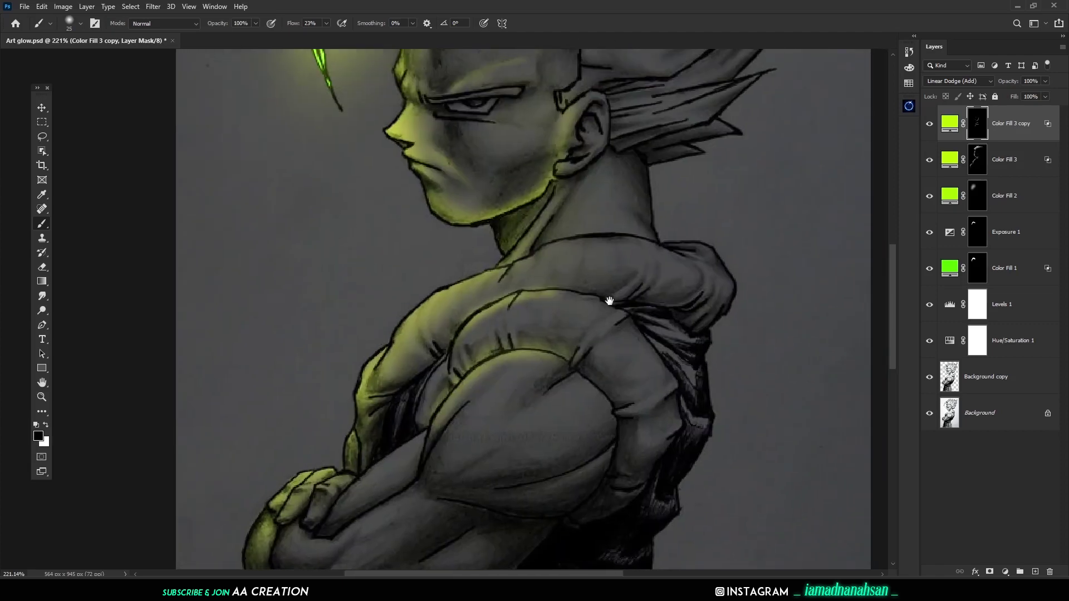
{"action": "left_click_drag", "start_coordinate": [518, 318], "coordinate": [538, 241]}
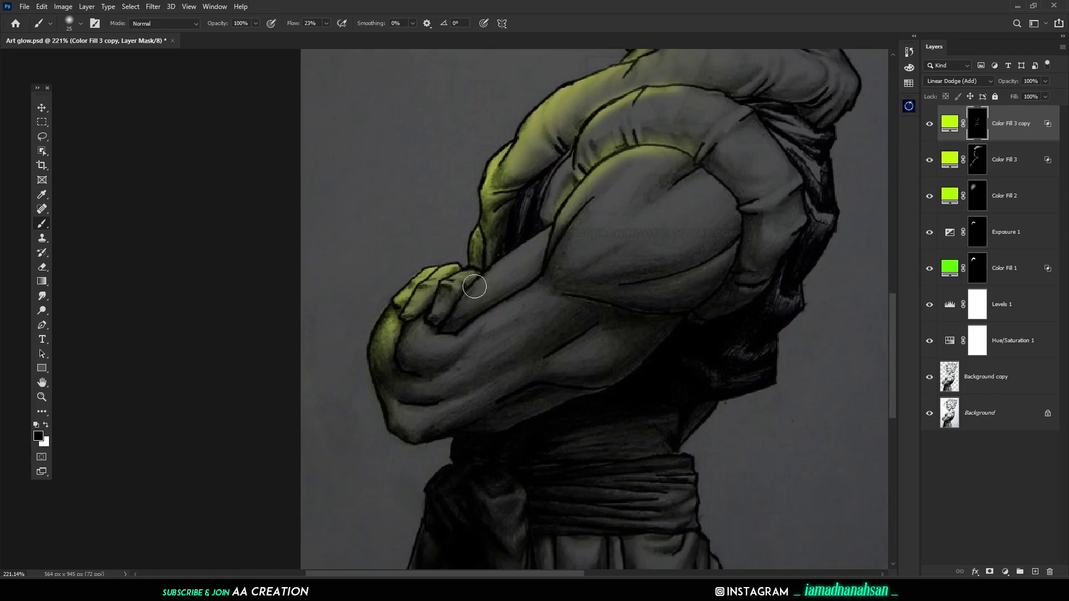
{"action": "key", "text": "x"}
{"action": "left_click_drag", "start_coordinate": [474, 286], "coordinate": [545, 238]}
{"action": "key", "text": "x"}
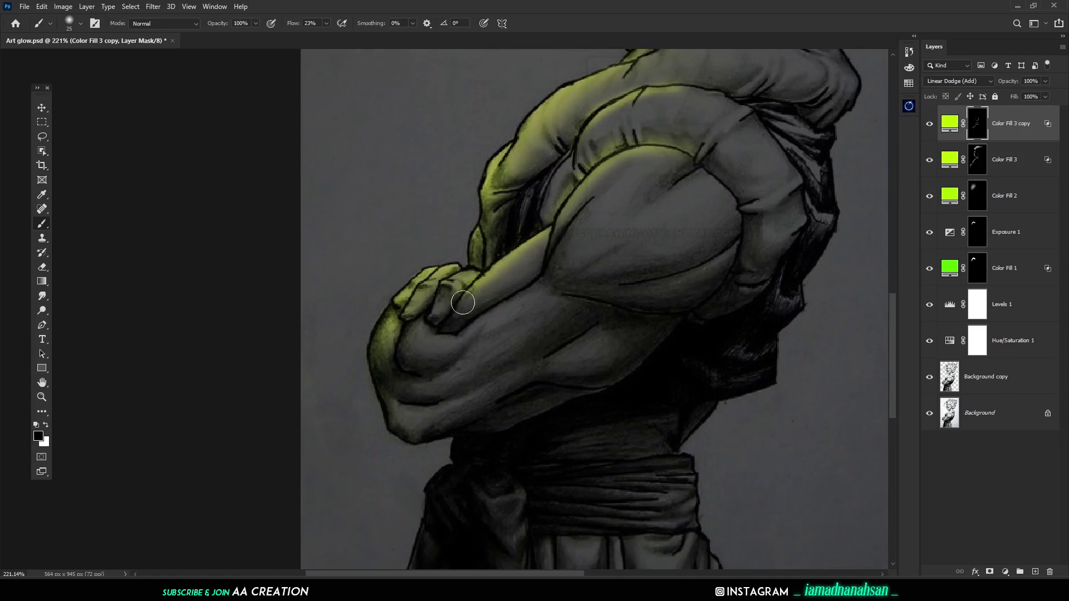
- Paint soft highlights on the mask along the collar's top edge, the back of the neck and the forehead
{"action": "left_click_drag", "start_coordinate": [473, 346], "coordinate": [503, 309]}
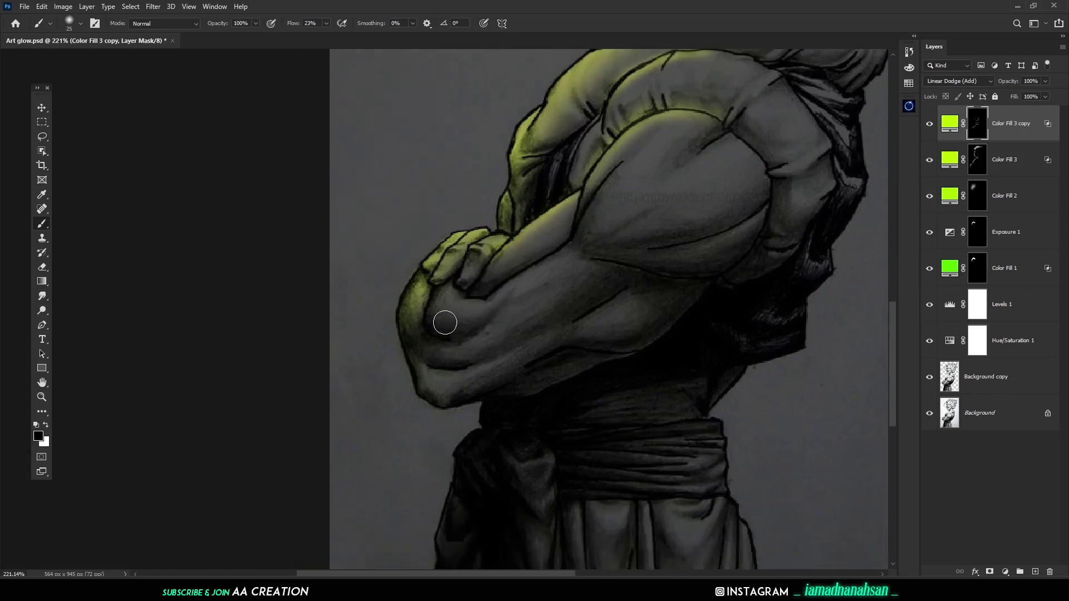
{"action": "key", "text": "bracketright"}
{"action": "mouse_move", "coordinate": [665, 129]}
{"action": "left_mouse_down"}
{"action": "mouse_move", "coordinate": [597, 310]}
{"action": "mouse_move", "coordinate": [554, 320]}
{"action": "left_mouse_up"}
{"action": "left_click_drag", "start_coordinate": [445, 172], "coordinate": [477, 272]}
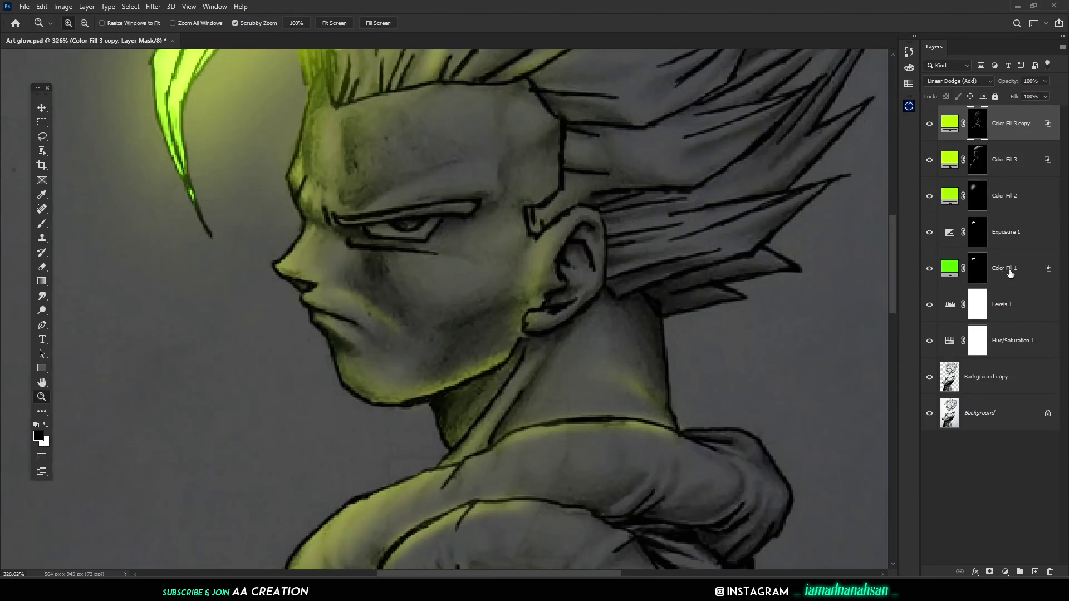
- Duplicate the Color Fill 3 copy layer and fill the duplicate's mask with black
{"action": "left_click", "coordinate": [1010, 272]}
{"action": "left_click", "coordinate": [1003, 120]}
{"action": "left_click_drag", "start_coordinate": [1003, 121], "coordinate": [1042, 572]}
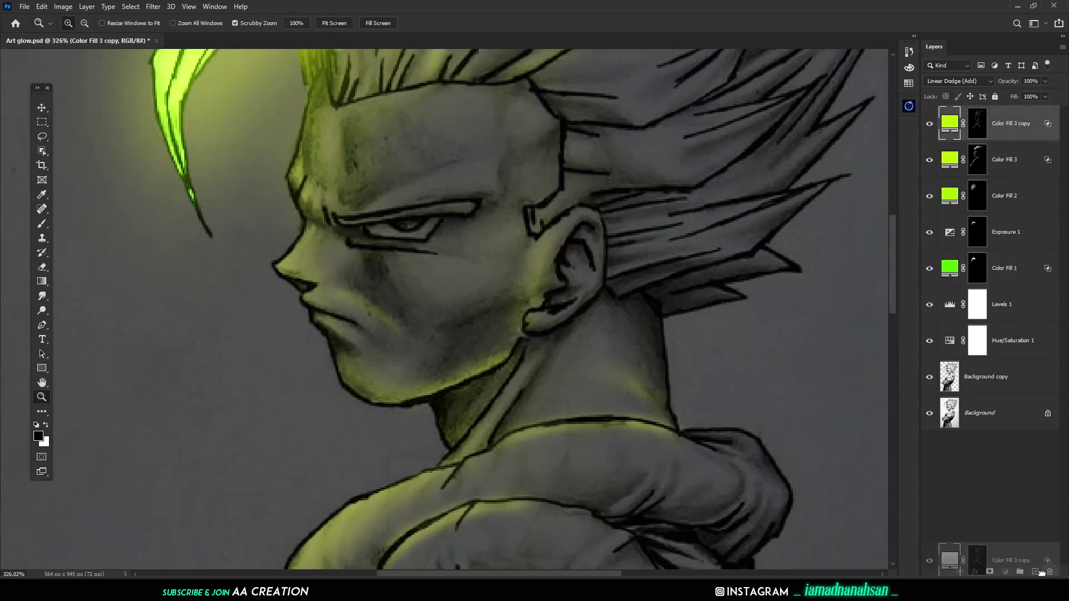
{"action": "right_click", "coordinate": [1024, 119]}
{"action": "left_click", "coordinate": [1030, 118]}
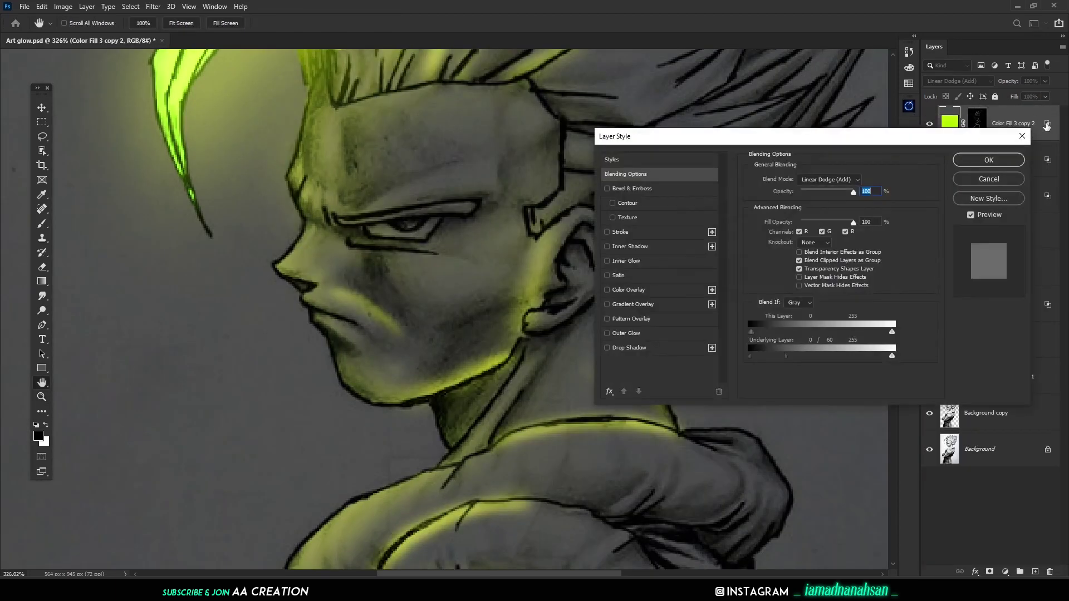
{"action": "left_click", "coordinate": [989, 179]}
{"action": "left_click", "coordinate": [977, 123]}
{"action": "key", "text": "alt+BackSpace"}
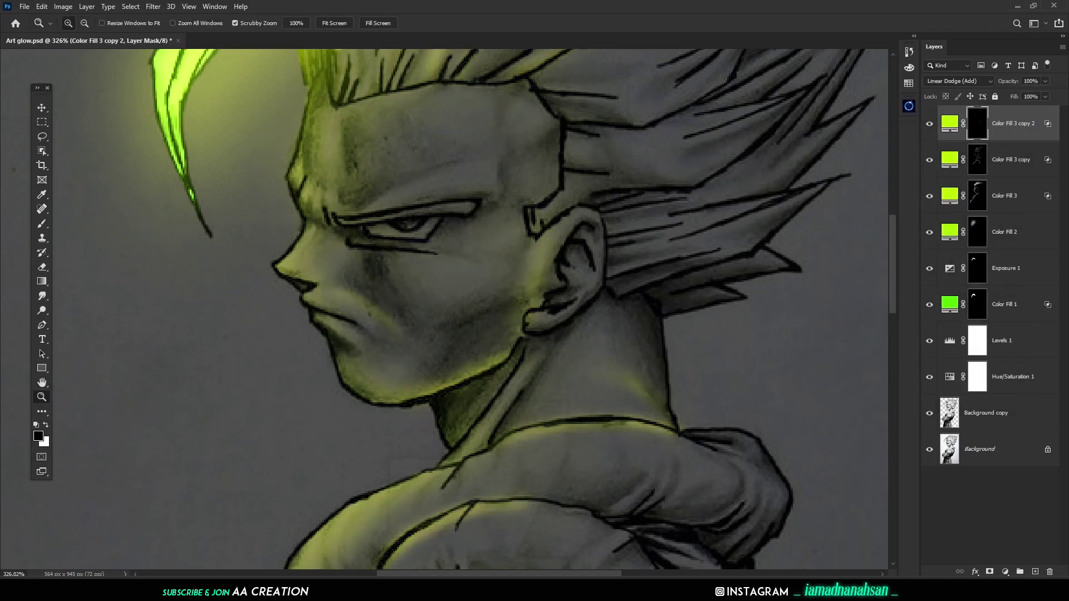
- Paint the eye's iris in white on the duplicate's mask with a small brush at 69% flow
{"action": "key", "text": "b"}
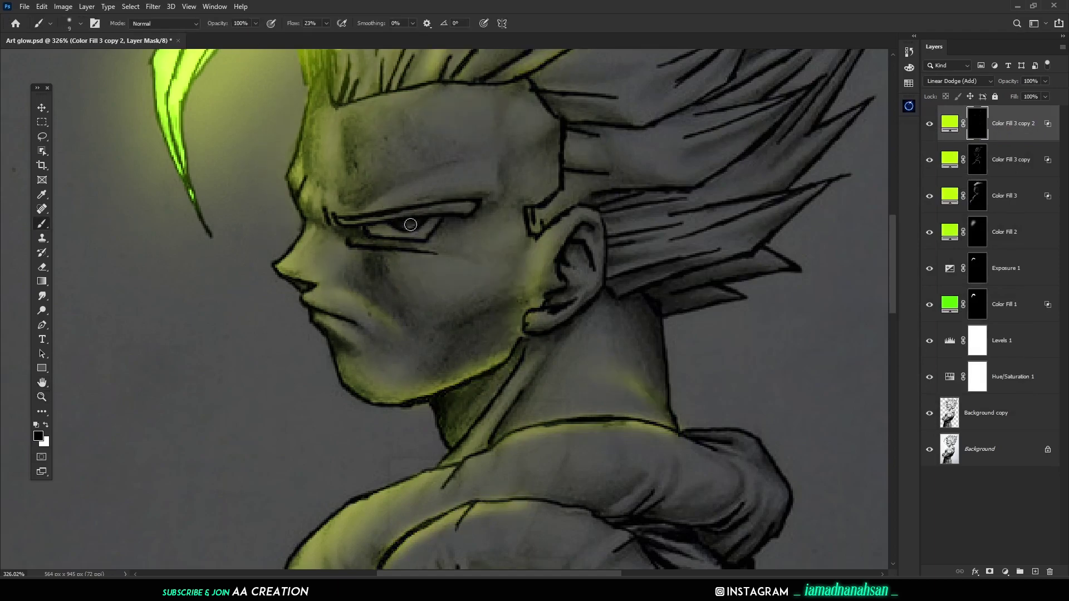
{"action": "mouse_move", "coordinate": [379, 249]}
{"action": "left_mouse_down"}
{"action": "mouse_move", "coordinate": [412, 284]}
{"action": "mouse_move", "coordinate": [428, 268]}
{"action": "left_mouse_up"}
{"action": "mouse_move", "coordinate": [459, 131]}
{"action": "left_mouse_down"}
{"action": "mouse_move", "coordinate": [439, 155]}
{"action": "mouse_move", "coordinate": [461, 274]}
{"action": "left_mouse_up"}
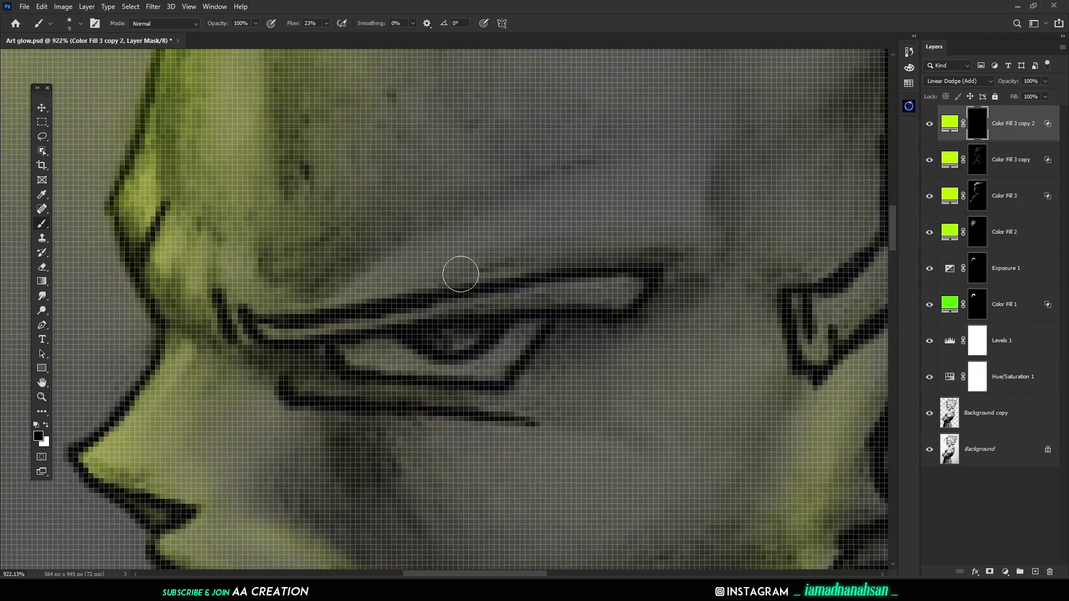
{"action": "key", "text": "x"}
{"action": "key", "text": "bracketleft"}
{"action": "key", "text": "bracketleft"}
{"action": "key", "text": "bracketleft"}
{"action": "mouse_move", "coordinate": [477, 342]}
{"action": "left_mouse_down"}
{"action": "mouse_move", "coordinate": [442, 341]}
{"action": "mouse_move", "coordinate": [486, 336]}
{"action": "left_mouse_up"}
{"action": "key", "text": "ctrl+z"}
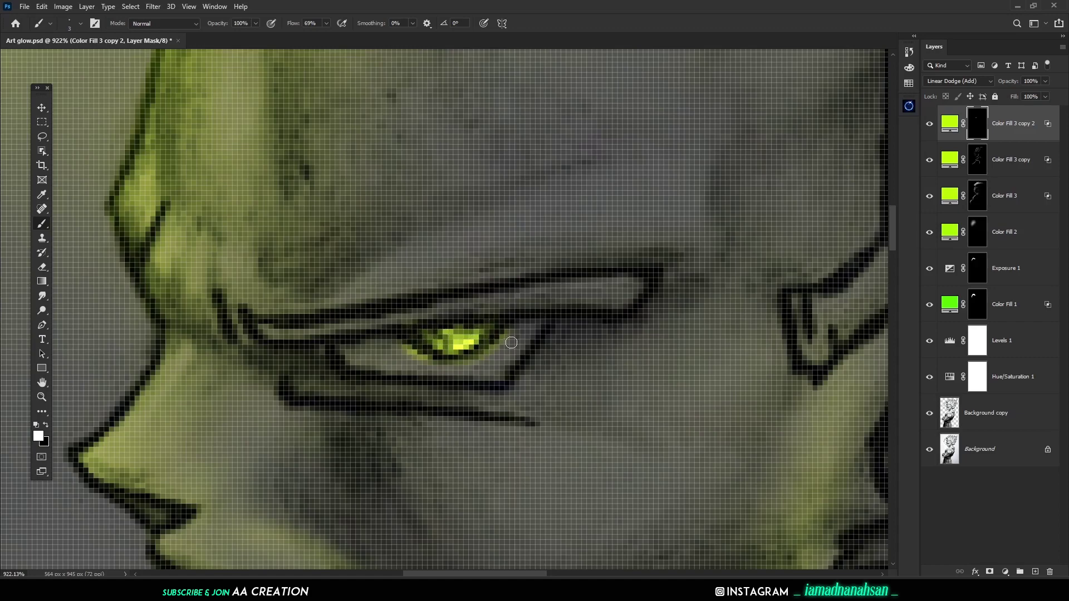
- Refine the iris glow along its edge and remove the spill around the iris outline with black
{"action": "mouse_move", "coordinate": [510, 344]}
{"action": "left_mouse_down"}
{"action": "mouse_move", "coordinate": [464, 335]}
{"action": "mouse_move", "coordinate": [552, 372]}
{"action": "left_mouse_up"}
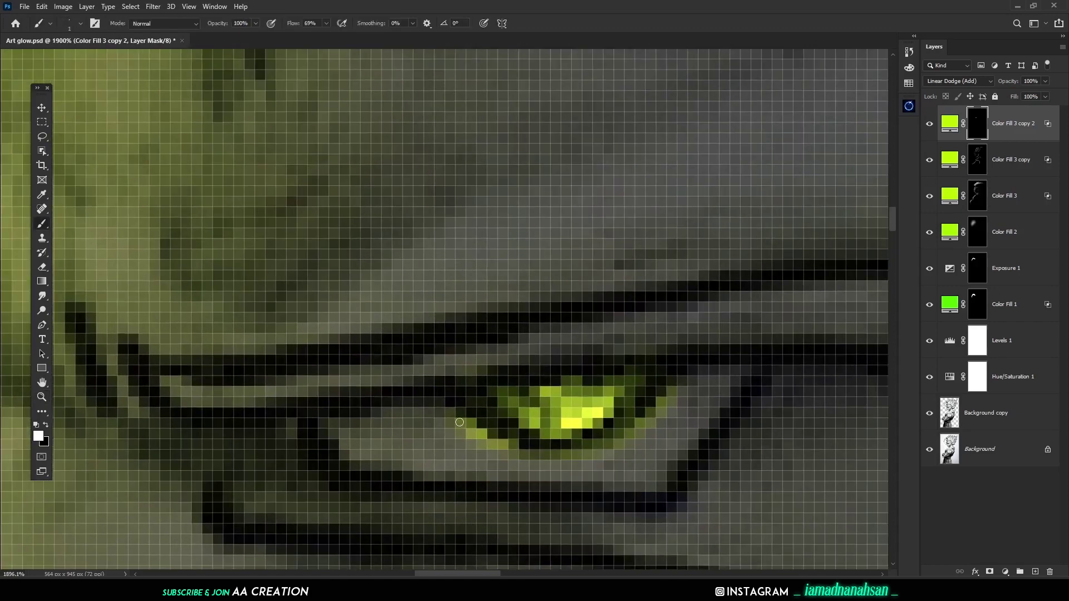
{"action": "mouse_move", "coordinate": [460, 424]}
{"action": "left_mouse_down"}
{"action": "mouse_move", "coordinate": [511, 460]}
{"action": "mouse_move", "coordinate": [467, 436]}
{"action": "mouse_move", "coordinate": [496, 459]}
{"action": "mouse_move", "coordinate": [560, 467]}
{"action": "mouse_move", "coordinate": [644, 447]}
{"action": "mouse_move", "coordinate": [624, 444]}
{"action": "mouse_move", "coordinate": [686, 388]}
{"action": "left_mouse_up"}
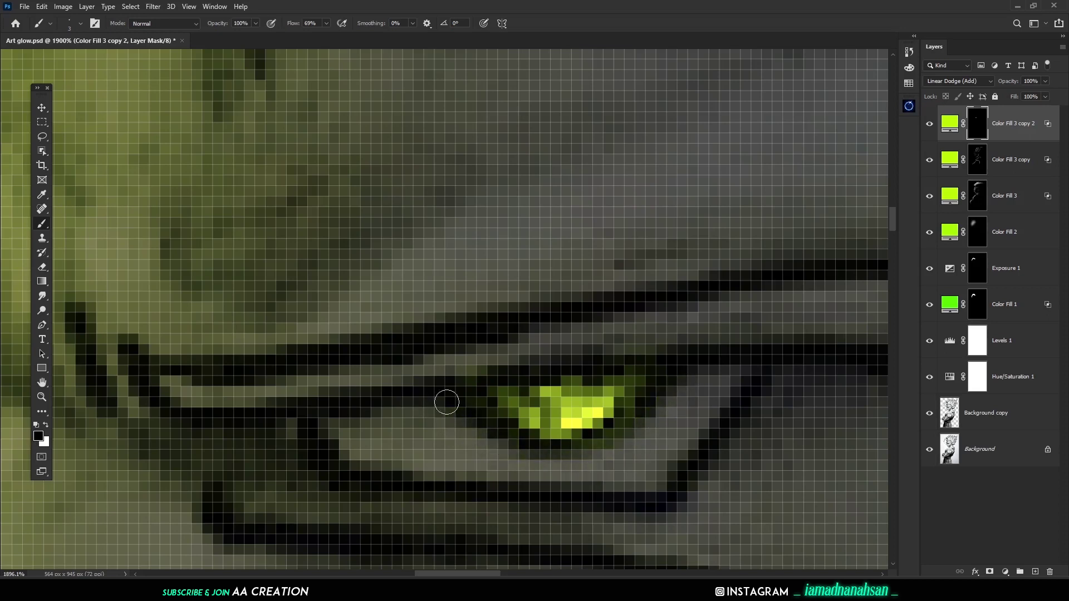
{"action": "key", "text": "x"}
{"action": "left_click_drag", "start_coordinate": [1015, 122], "coordinate": [1032, 501]}
{"action": "left_click_drag", "start_coordinate": [1029, 305], "coordinate": [1031, 139]}
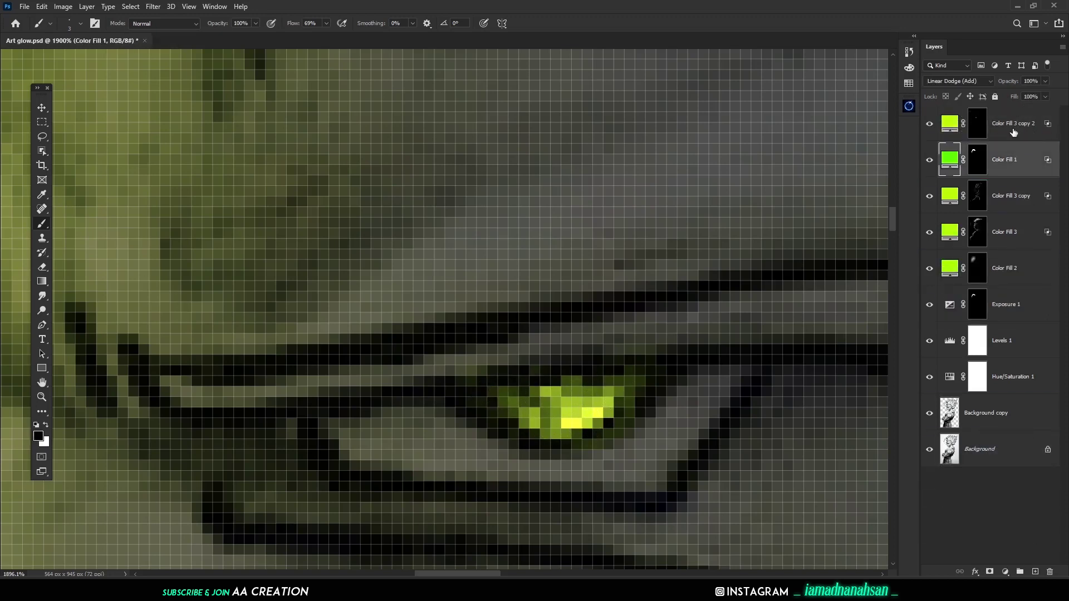
{"action": "left_click", "coordinate": [1013, 132]}
{"action": "key", "text": "ctrl+z"}
{"action": "left_click", "coordinate": [1034, 572]}
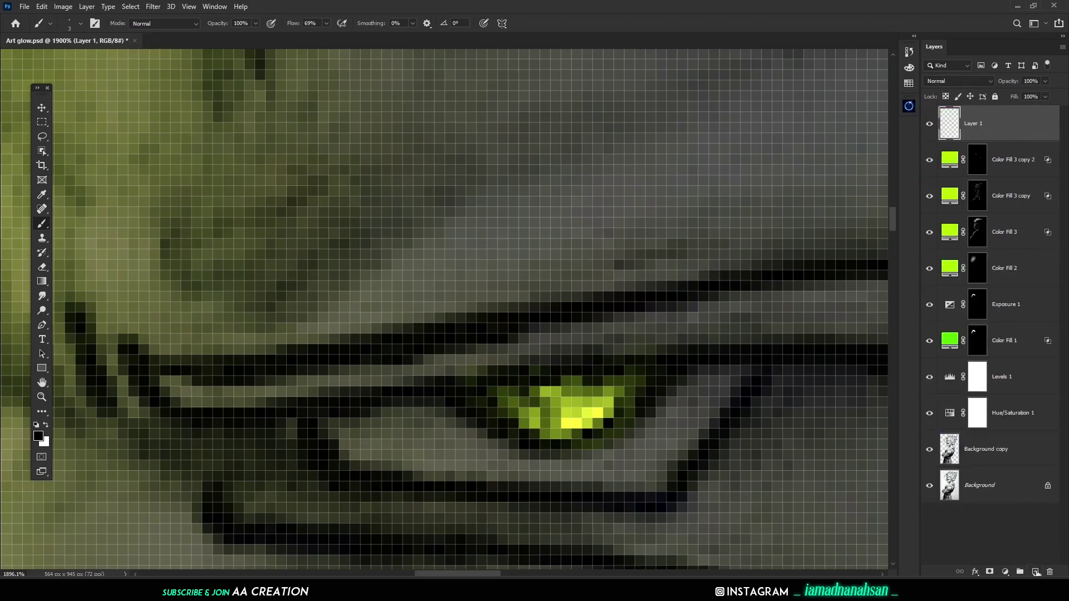
{"action": "left_click", "coordinate": [1036, 572]}
{"action": "left_click", "coordinate": [1036, 573]}
{"action": "left_click", "coordinate": [1025, 198]}
{"action": "left_click", "coordinate": [992, 131], "text": "shift"}
{"action": "key", "text": "Delete"}
- Add an Exposure adjustment layer above the eye glow layer, raise its exposure and invert its mask to black
{"action": "left_click", "coordinate": [1005, 572]}
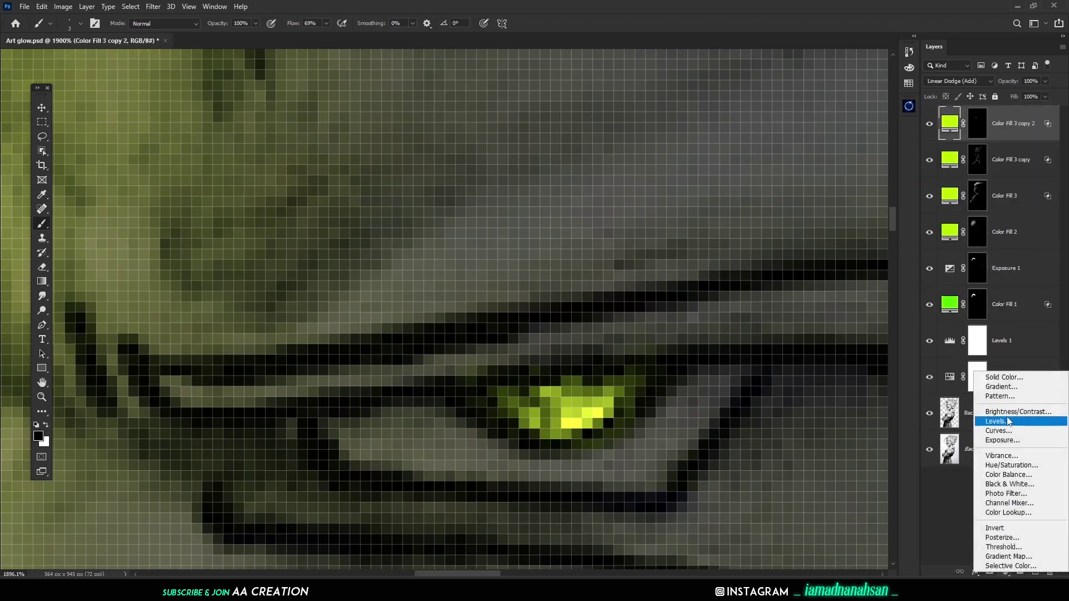
{"action": "left_click", "coordinate": [1002, 440]}
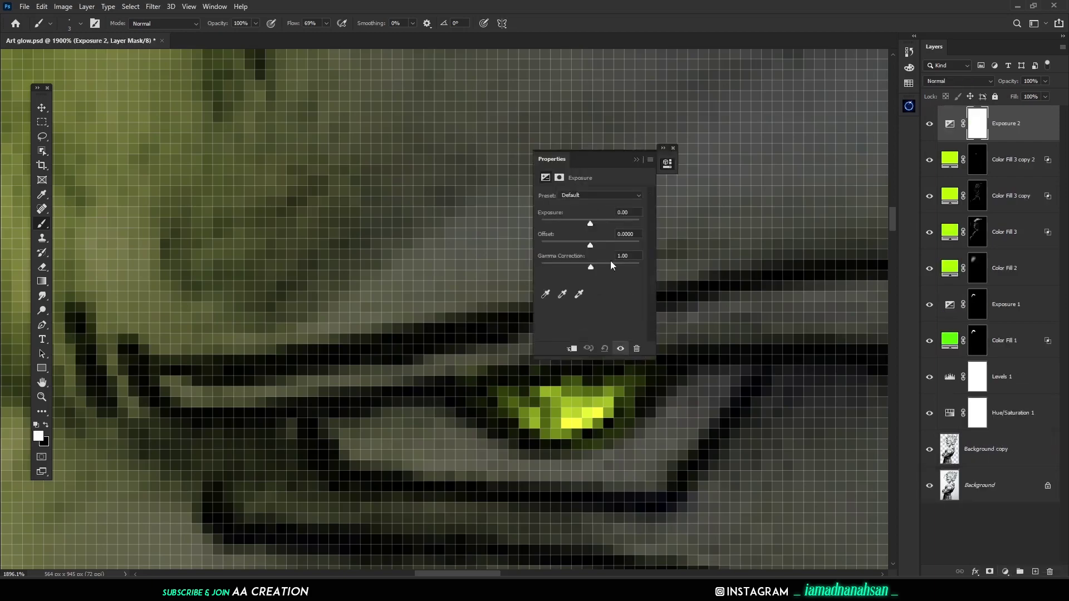
{"action": "left_click_drag", "start_coordinate": [590, 223], "coordinate": [611, 224]}
{"action": "left_click", "coordinate": [636, 160]}
{"action": "key", "text": "ctrl+i"}
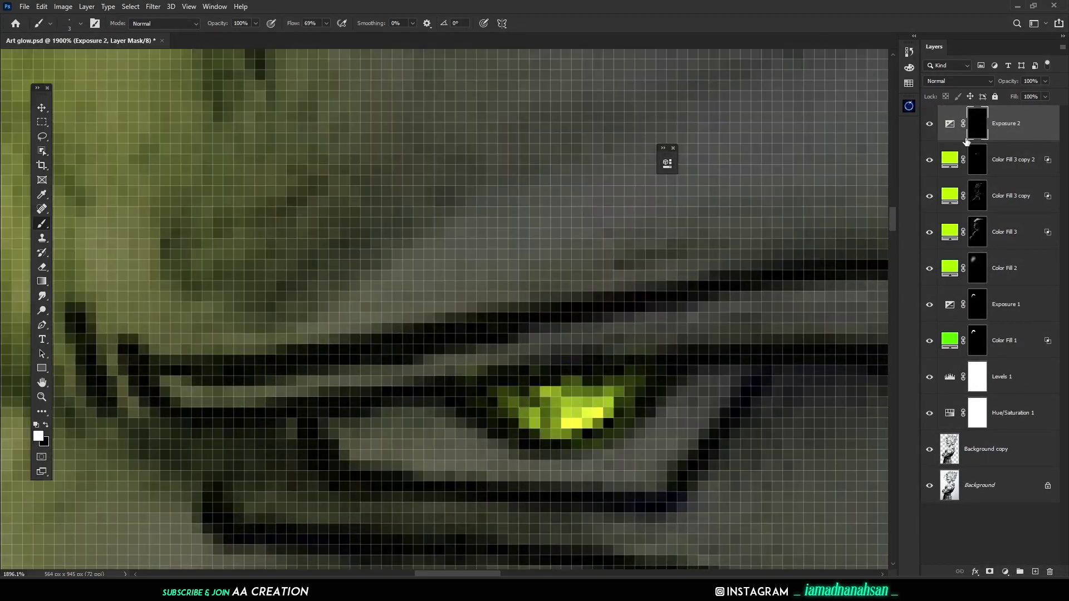
{"action": "key", "text": "bracketright"}
{"action": "key", "text": "bracketright"}
{"action": "key", "text": "bracketright"}
{"action": "key", "text": "bracketright"}
{"action": "key", "text": "bracketright"}
{"action": "key", "text": "bracketright"}
{"action": "key", "text": "bracketright"}
{"action": "key", "text": "bracketleft"}
{"action": "left_click", "coordinate": [566, 402]}
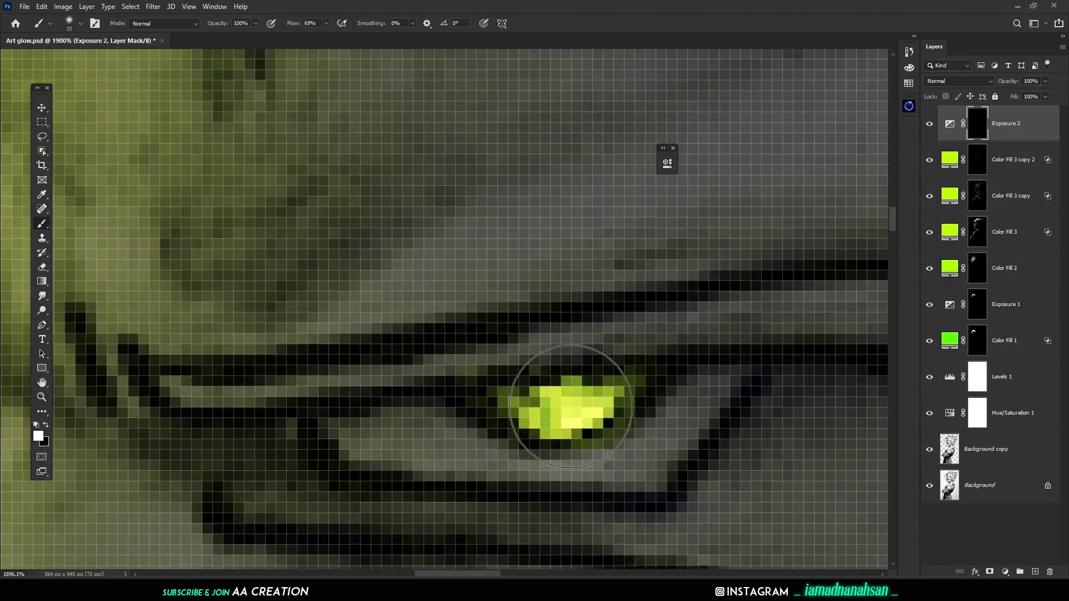
{"action": "key", "text": "ctrl+minus"}
{"action": "key", "text": "ctrl+minus"}
{"action": "key", "text": "ctrl+minus"}
{"action": "key", "text": "ctrl+minus"}
{"action": "key", "text": "ctrl+z"}
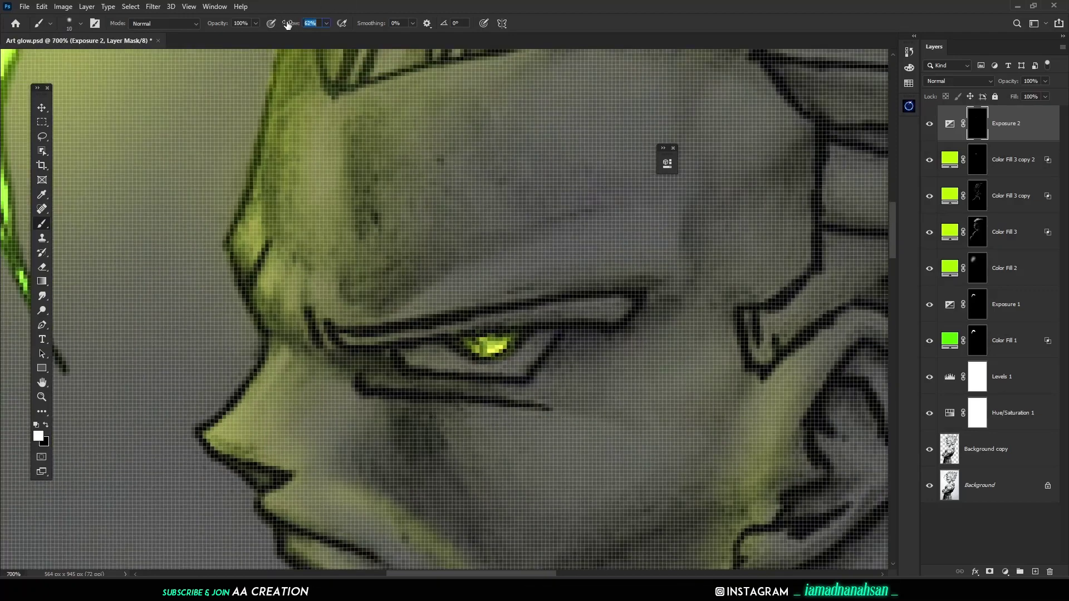
- Brighten the iris by painting white on the Exposure 2 mask with a small brush at 14% flow
{"action": "key", "text": "bracketleft"}
{"action": "key", "text": "bracketleft"}
{"action": "key", "text": "bracketleft"}
{"action": "key", "text": "bracketleft"}
{"action": "mouse_move", "coordinate": [501, 340]}
{"action": "left_mouse_down"}
{"action": "mouse_move", "coordinate": [479, 349]}
{"action": "mouse_move", "coordinate": [495, 344]}
{"action": "left_mouse_up"}
{"action": "key", "text": "ctrl+minus"}
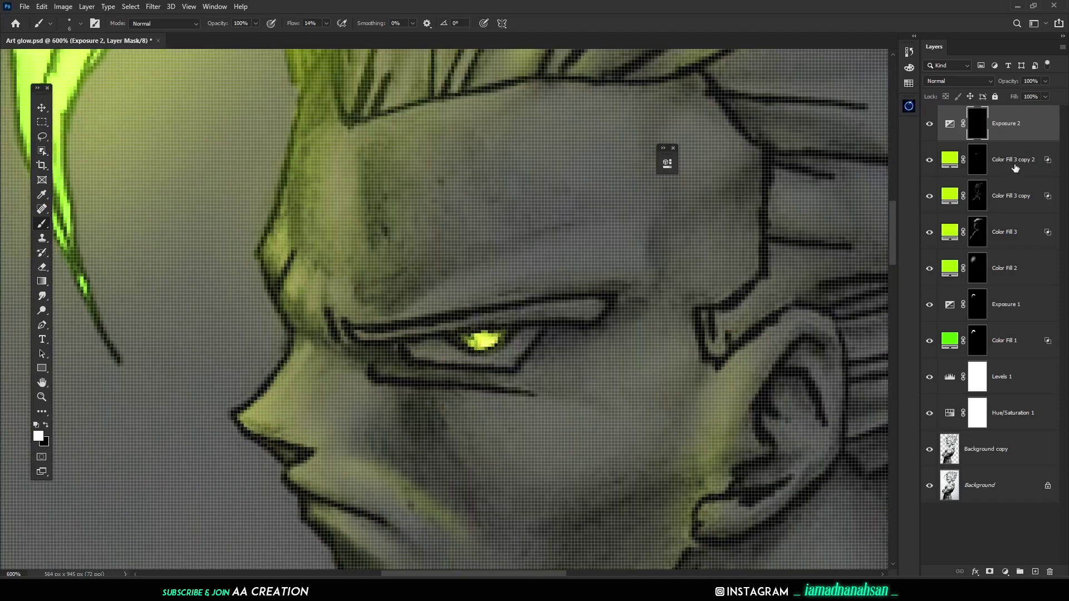
- Add a solid color fill layer above Exposure 2 in the eye glow's #baff00 green and set it to Linear Dodge (Add)
{"action": "left_click", "coordinate": [971, 160]}
{"action": "double_click", "coordinate": [953, 161]}
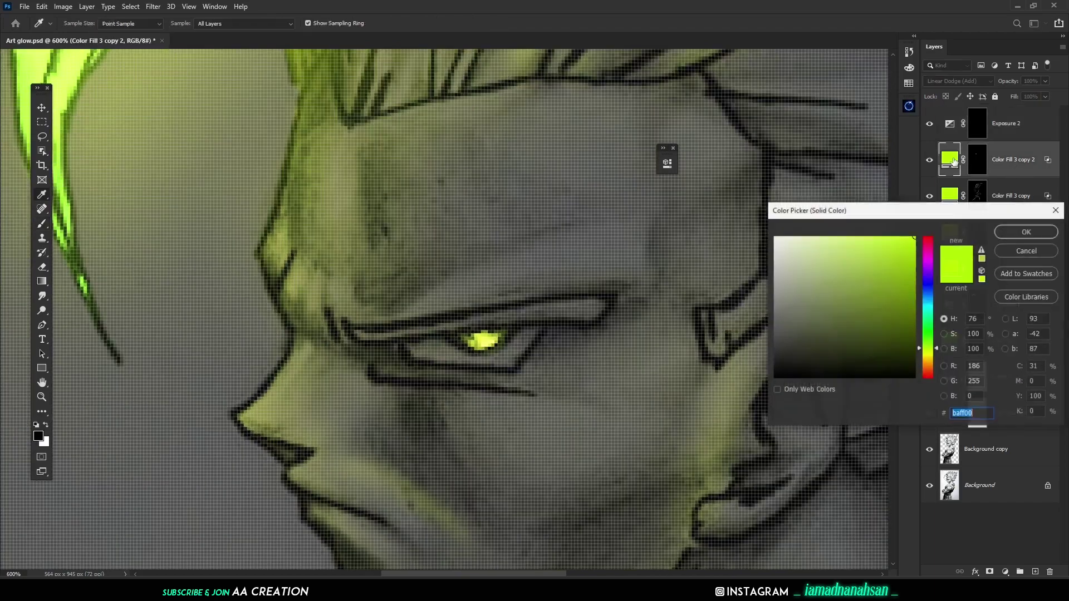
{"action": "left_click", "coordinate": [1045, 234]}
{"action": "left_click", "coordinate": [1020, 125]}
{"action": "left_click", "coordinate": [1004, 571]}
{"action": "left_click", "coordinate": [1003, 379]}
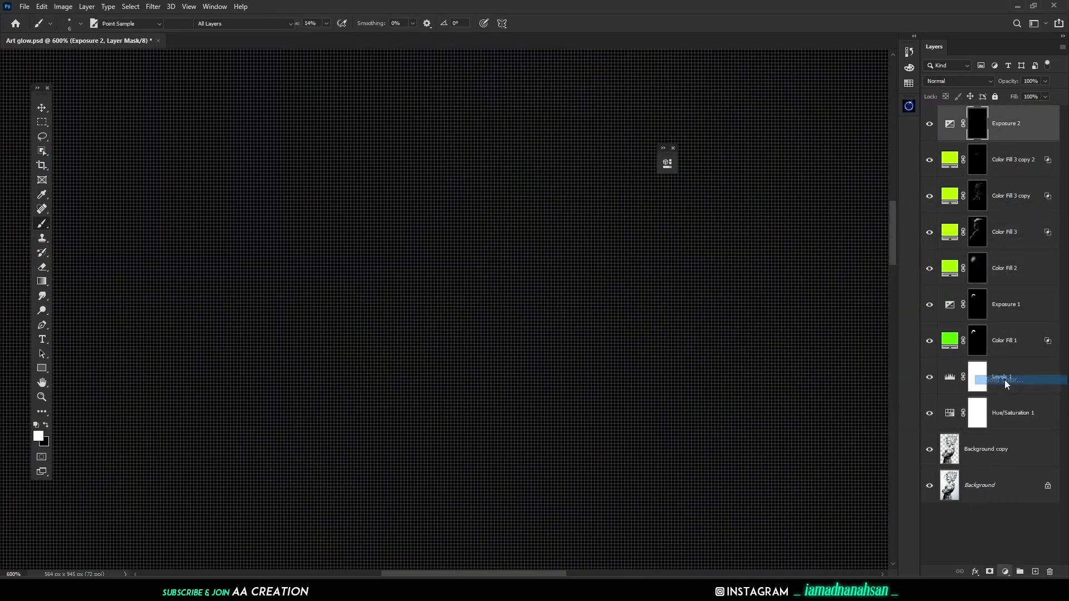
{"action": "left_click", "coordinate": [1023, 232]}
{"action": "left_click", "coordinate": [958, 81]}
{"action": "left_click", "coordinate": [958, 191]}
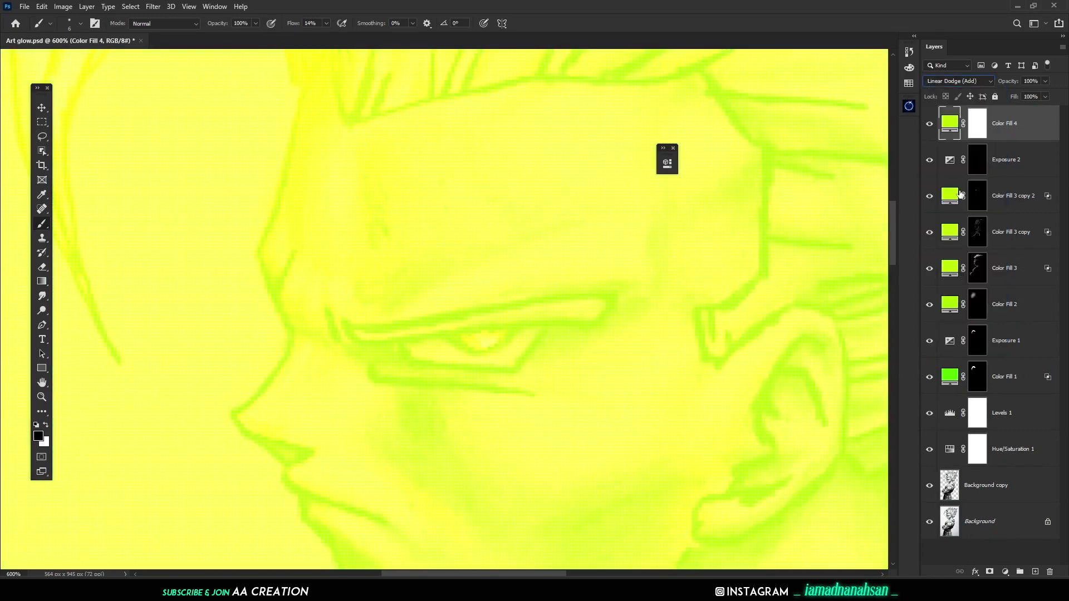
- Invert the Color Fill 4 mask to black and dab white over the iris with a small soft brush
{"action": "left_click", "coordinate": [977, 128]}
{"action": "key", "text": "ctrl+i"}
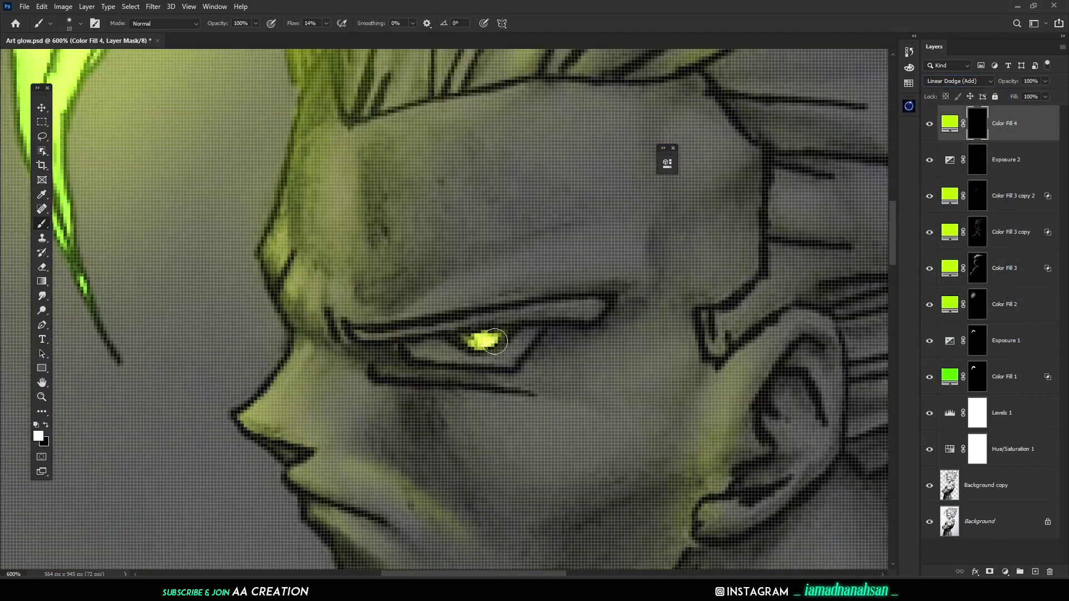
{"action": "key", "text": "bracketright"}
{"action": "key", "text": "bracketright"}
{"action": "key", "text": "bracketright"}
{"action": "left_click", "coordinate": [481, 341]}
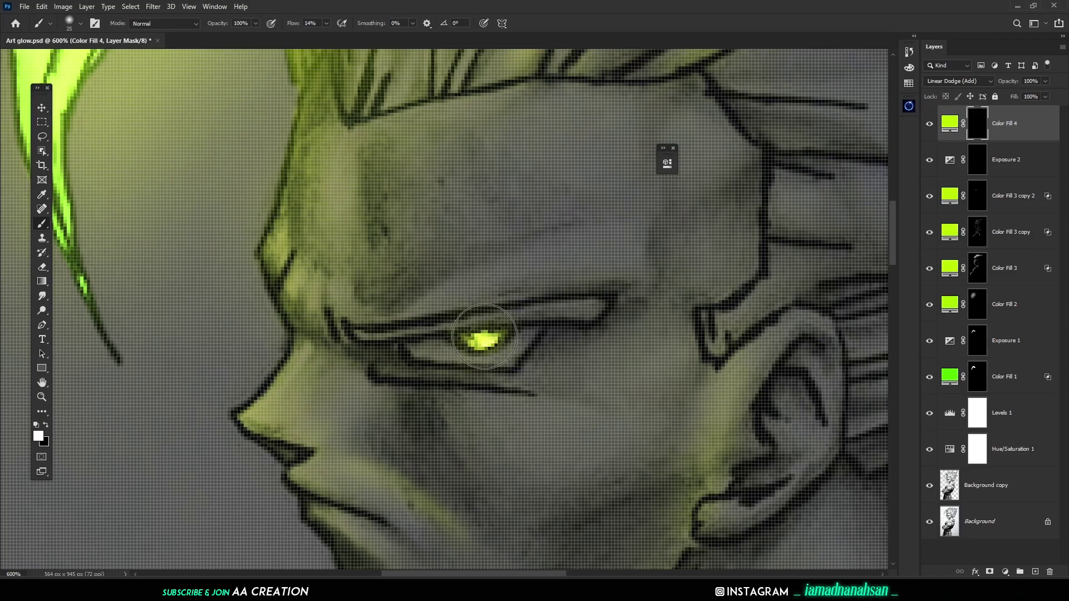
- Spread the iris glow outward on the Color Fill 4 mask with a larger white brush of about 45 px
{"action": "key", "text": "bracketright"}
{"action": "key", "text": "bracketright"}
{"action": "key", "text": "bracketright"}
{"action": "key", "text": "bracketright"}
{"action": "left_click", "coordinate": [485, 338]}
{"action": "left_click", "coordinate": [484, 337]}
{"action": "key", "text": "ctrl+minus"}
{"action": "key", "text": "ctrl+minus"}
{"action": "key", "text": "ctrl+minus"}
{"action": "key", "text": "ctrl+minus"}
{"action": "key", "text": "ctrl+minus"}
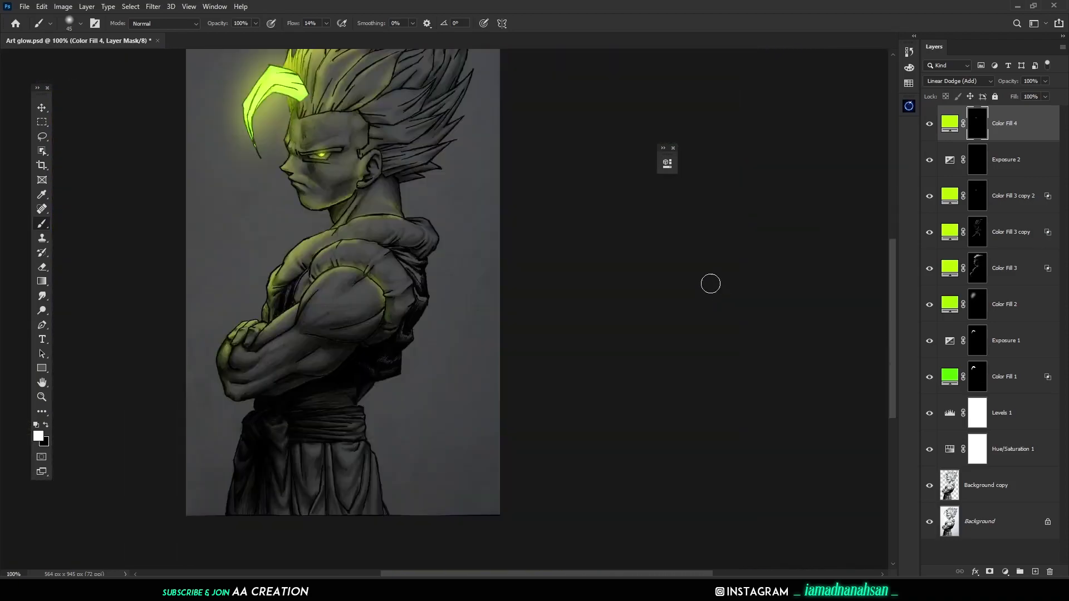
- Paint white light along the brow ridge above the eye on the Color Fill 3 copy mask
{"action": "key", "text": "z"}
{"action": "left_click_drag", "start_coordinate": [290, 107], "coordinate": [347, 162]}
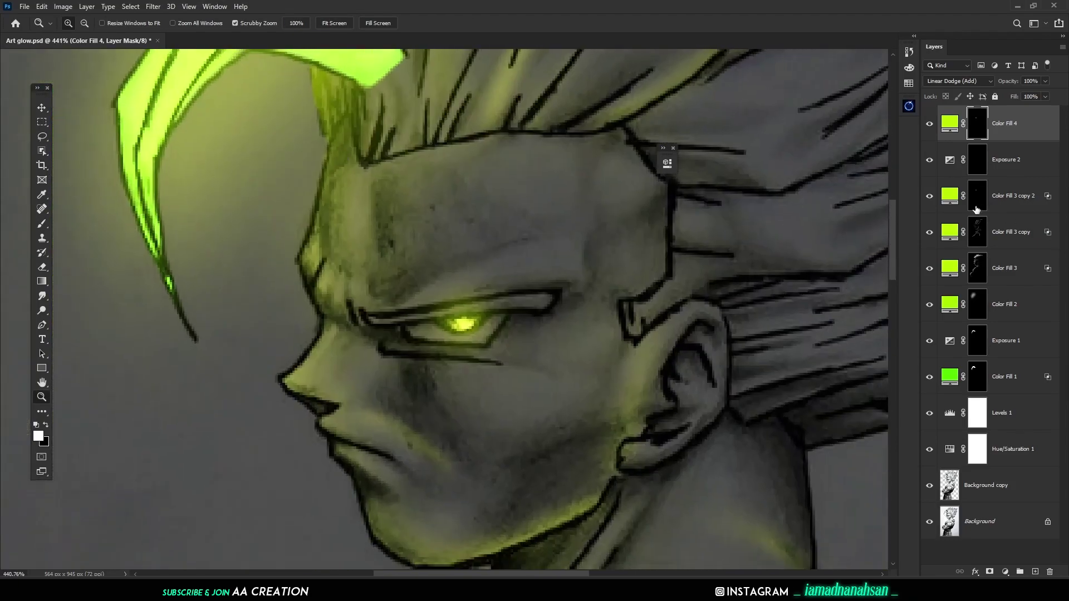
{"action": "left_click", "coordinate": [976, 204]}
{"action": "left_click", "coordinate": [979, 237]}
{"action": "left_click_drag", "start_coordinate": [474, 245], "coordinate": [482, 248]}
{"action": "key", "text": "b"}
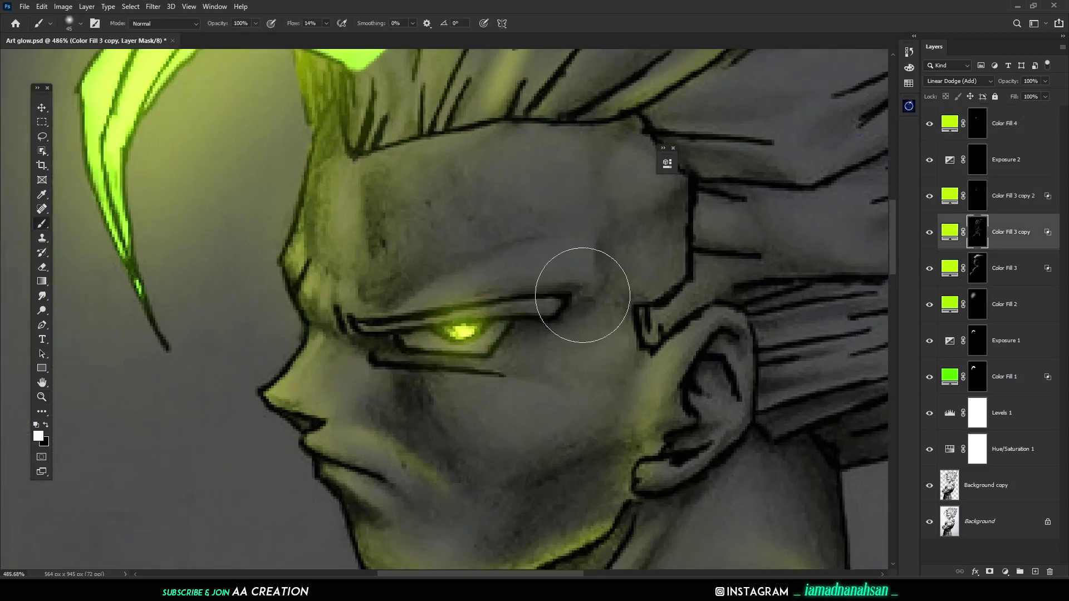
{"action": "mouse_move", "coordinate": [586, 273]}
{"action": "left_mouse_down"}
{"action": "mouse_move", "coordinate": [379, 307]}
{"action": "mouse_move", "coordinate": [452, 270]}
{"action": "mouse_move", "coordinate": [493, 278]}
{"action": "mouse_move", "coordinate": [354, 319]}
{"action": "left_mouse_up"}
{"action": "key", "text": "x"}
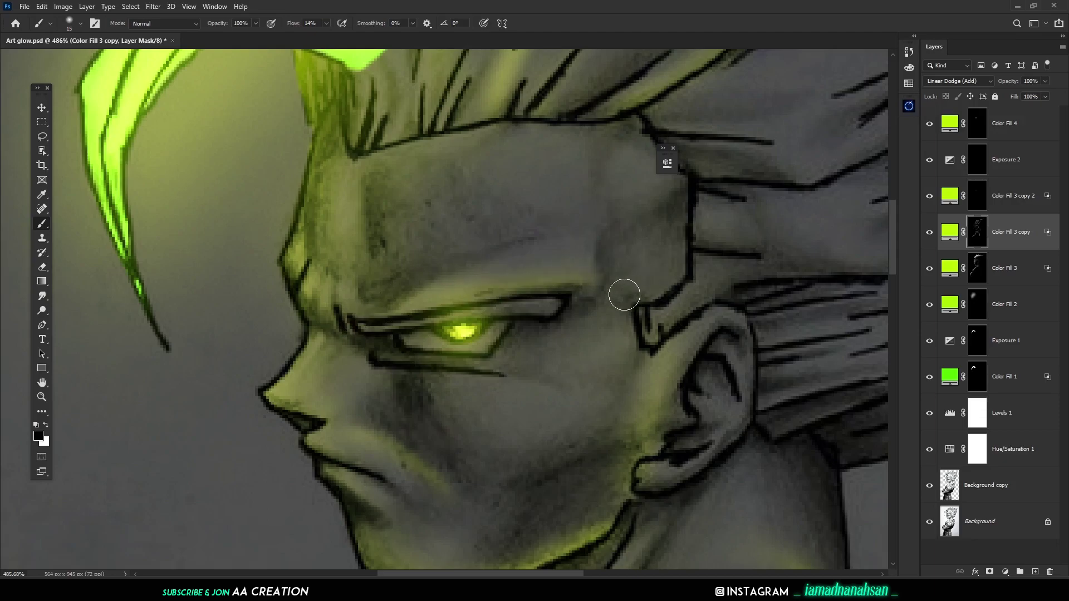
- Add a touch of white light beside the outer corner of the eye on the Color Fill 3 copy mask
{"action": "scroll", "coordinate": [648, 303], "scroll_direction": "down", "scroll_amount": 4}
{"action": "scroll", "coordinate": [562, 325], "scroll_direction": "up", "scroll_amount": 4}
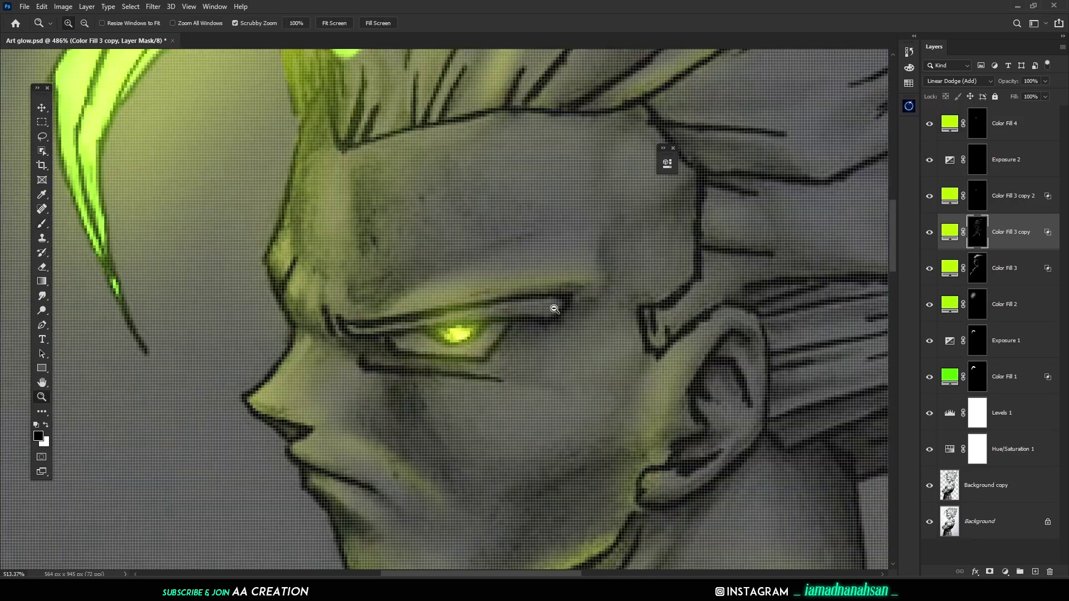
{"action": "key", "text": "x"}
{"action": "mouse_move", "coordinate": [582, 316]}
{"action": "left_mouse_down"}
{"action": "mouse_move", "coordinate": [548, 331]}
{"action": "mouse_move", "coordinate": [513, 376]}
{"action": "mouse_move", "coordinate": [605, 324]}
{"action": "mouse_move", "coordinate": [526, 368]}
{"action": "mouse_move", "coordinate": [581, 326]}
{"action": "mouse_move", "coordinate": [542, 320]}
{"action": "left_mouse_up"}
{"action": "key", "text": "x"}
{"action": "key", "text": "x"}
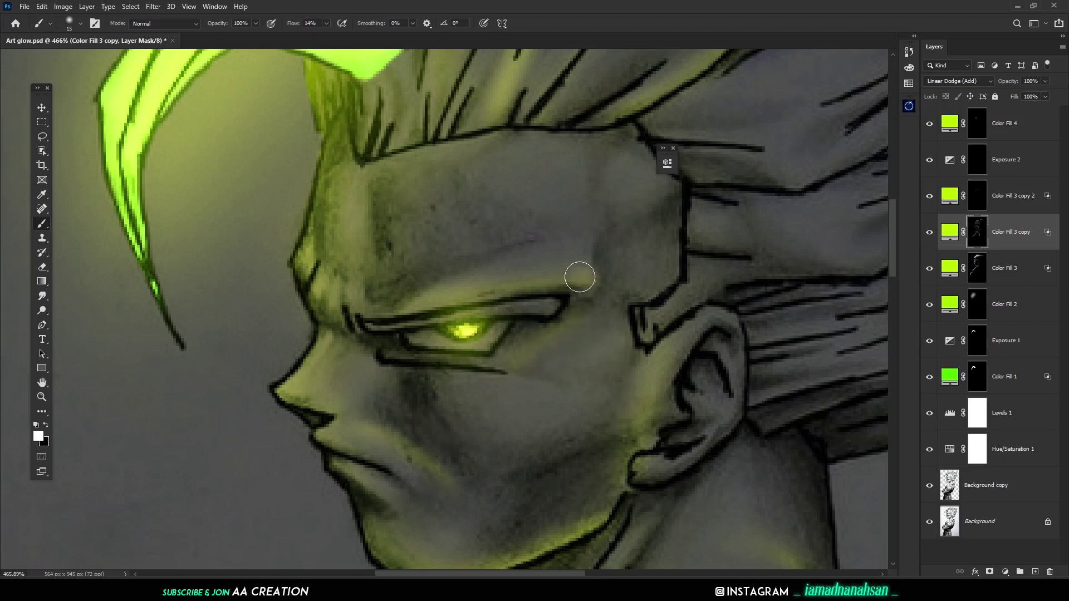
- Try a stronger white band of light along the brow ridge and paint it out with black
{"action": "left_click_drag", "start_coordinate": [580, 277], "coordinate": [394, 317]}
{"action": "key", "text": "x"}
{"action": "mouse_move", "coordinate": [515, 265]}
{"action": "left_mouse_down"}
{"action": "mouse_move", "coordinate": [609, 256]}
{"action": "mouse_move", "coordinate": [388, 318]}
{"action": "left_mouse_up"}
{"action": "left_click_drag", "start_coordinate": [602, 264], "coordinate": [433, 287]}
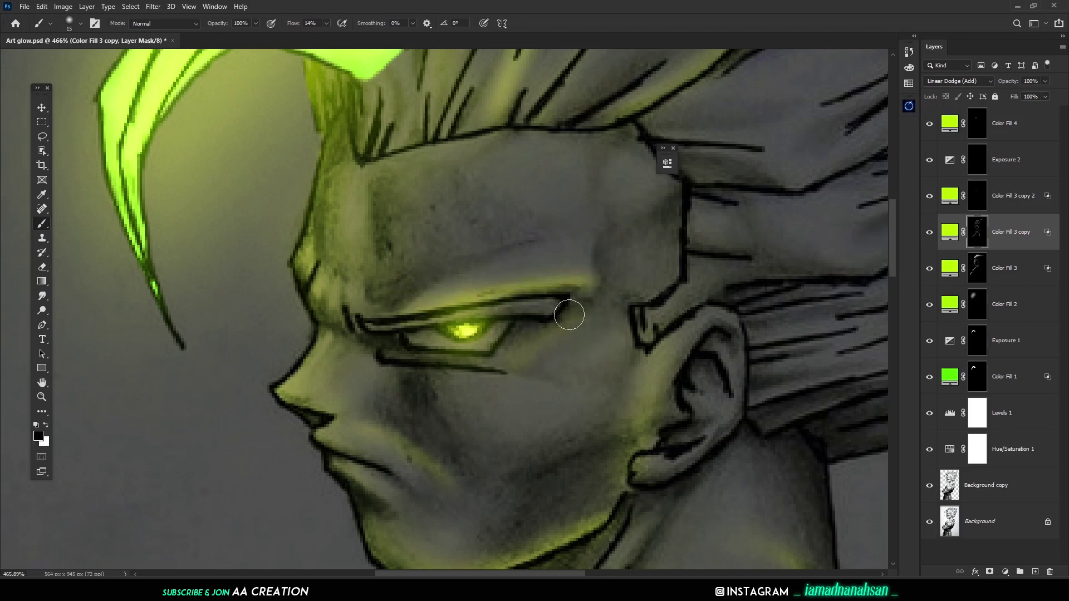
{"action": "left_click_drag", "start_coordinate": [592, 298], "coordinate": [408, 321]}
{"action": "mouse_move", "coordinate": [486, 297]}
{"action": "left_mouse_down"}
{"action": "mouse_move", "coordinate": [446, 310]}
{"action": "mouse_move", "coordinate": [606, 276]}
{"action": "left_mouse_up"}
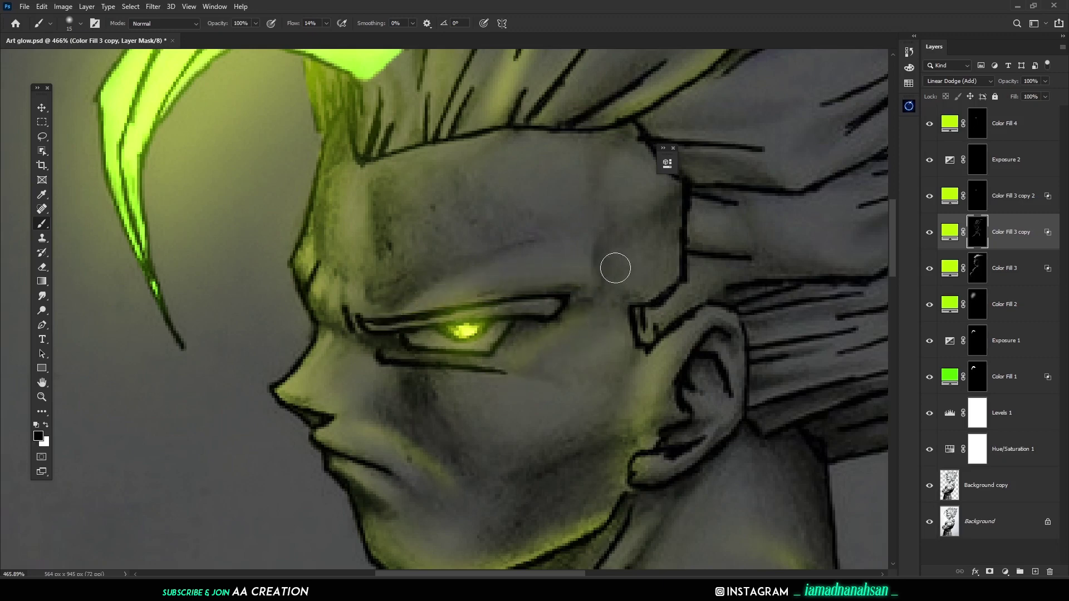
- Repaint the brow light above the eye with a larger white brush and trim its outer end with black
{"action": "key", "text": "bracketright"}
{"action": "key", "text": "bracketright"}
{"action": "key", "text": "x"}
{"action": "mouse_move", "coordinate": [400, 306]}
{"action": "left_mouse_down"}
{"action": "mouse_move", "coordinate": [474, 281]}
{"action": "mouse_move", "coordinate": [421, 296]}
{"action": "left_mouse_up"}
{"action": "key", "text": "x"}
{"action": "mouse_move", "coordinate": [606, 239]}
{"action": "left_mouse_down"}
{"action": "mouse_move", "coordinate": [463, 251]}
{"action": "mouse_move", "coordinate": [627, 269]}
{"action": "left_mouse_up"}
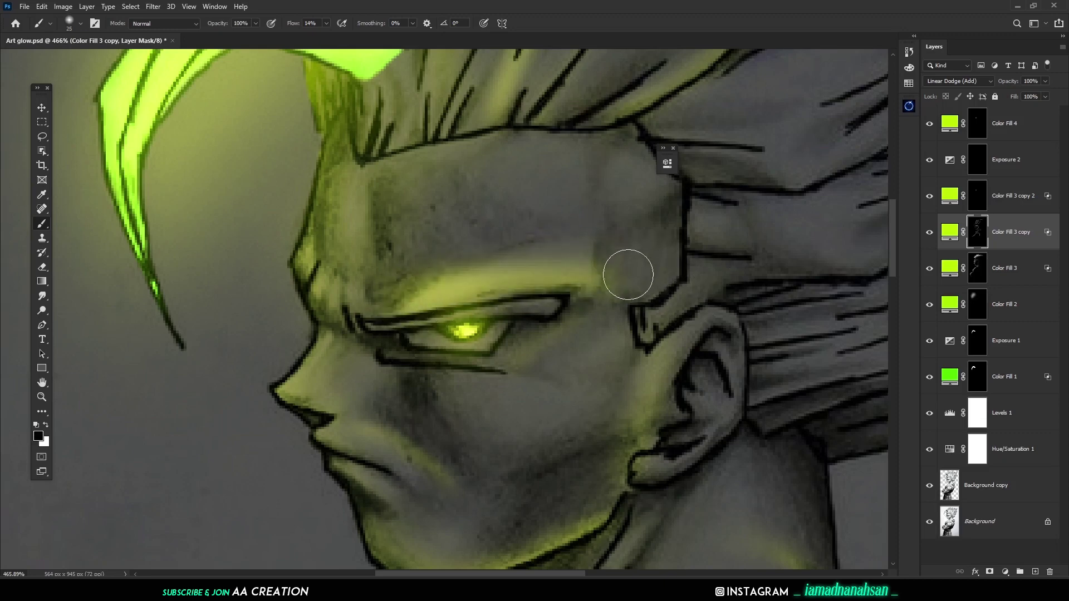
- Narrow the brow light by painting black along its upper edge, inner end and outer end with a smaller brush
{"action": "left_click_drag", "start_coordinate": [370, 310], "coordinate": [412, 272]}
{"action": "key", "text": "bracketleft"}
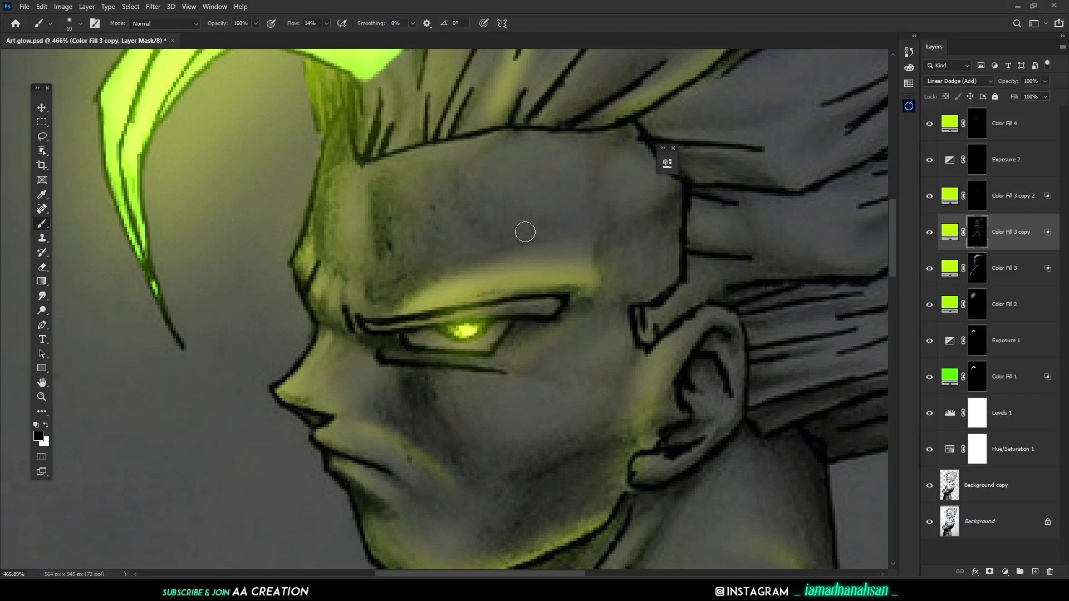
{"action": "mouse_move", "coordinate": [525, 232]}
{"action": "left_mouse_down"}
{"action": "mouse_move", "coordinate": [370, 306]}
{"action": "mouse_move", "coordinate": [371, 316]}
{"action": "left_mouse_up"}
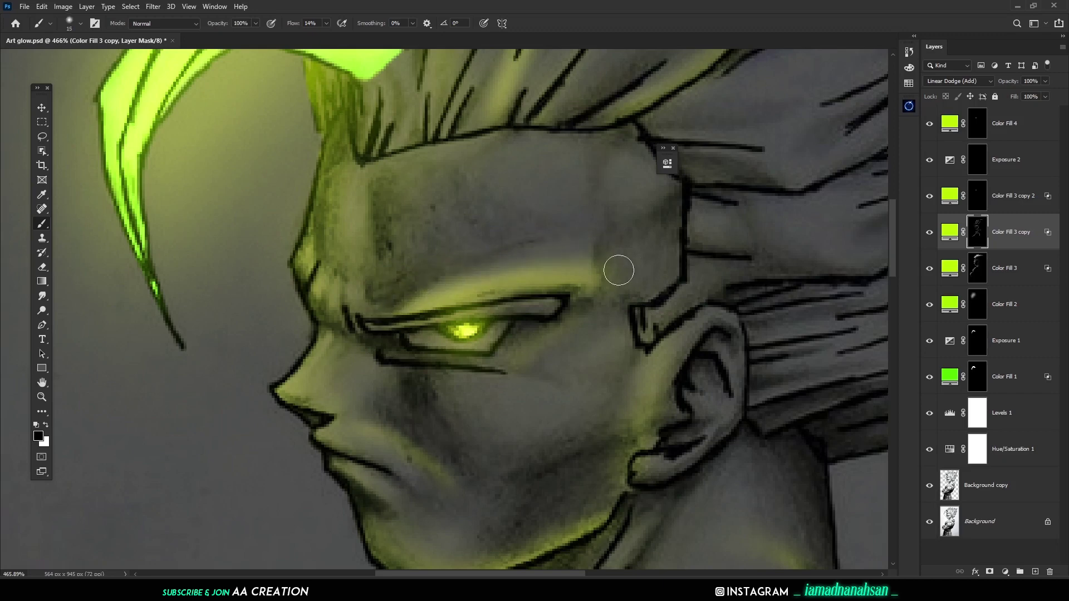
{"action": "left_click_drag", "start_coordinate": [619, 270], "coordinate": [444, 278]}
{"action": "left_click_drag", "start_coordinate": [472, 312], "coordinate": [637, 298]}
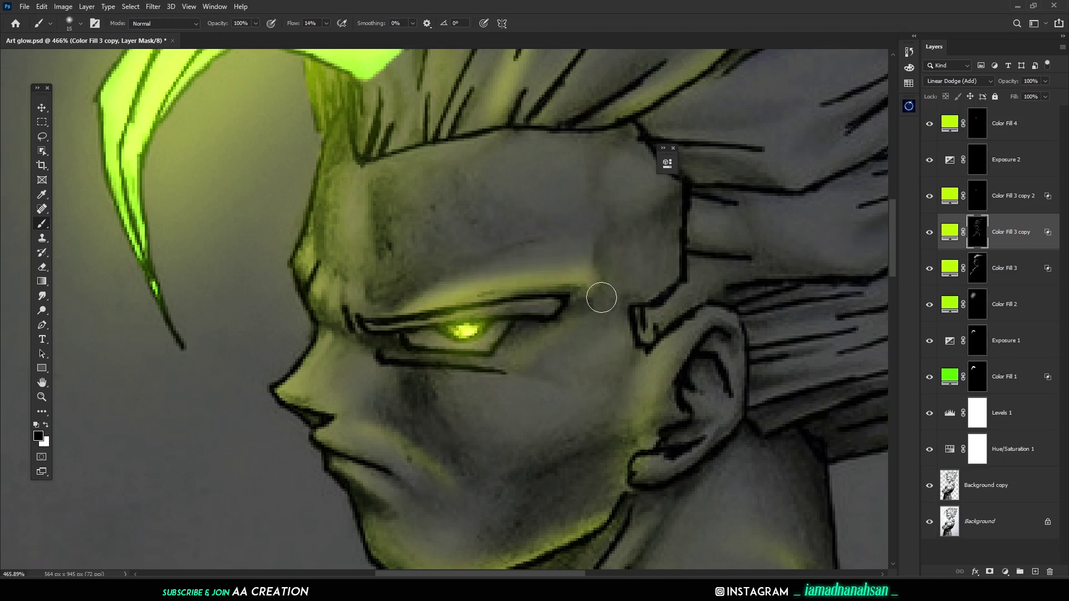
{"action": "left_click_drag", "start_coordinate": [527, 266], "coordinate": [359, 325]}
{"action": "key", "text": "ctrl+minus"}
{"action": "key", "text": "ctrl+minus"}
{"action": "key", "text": "ctrl+minus"}
{"action": "key", "text": "ctrl+minus"}
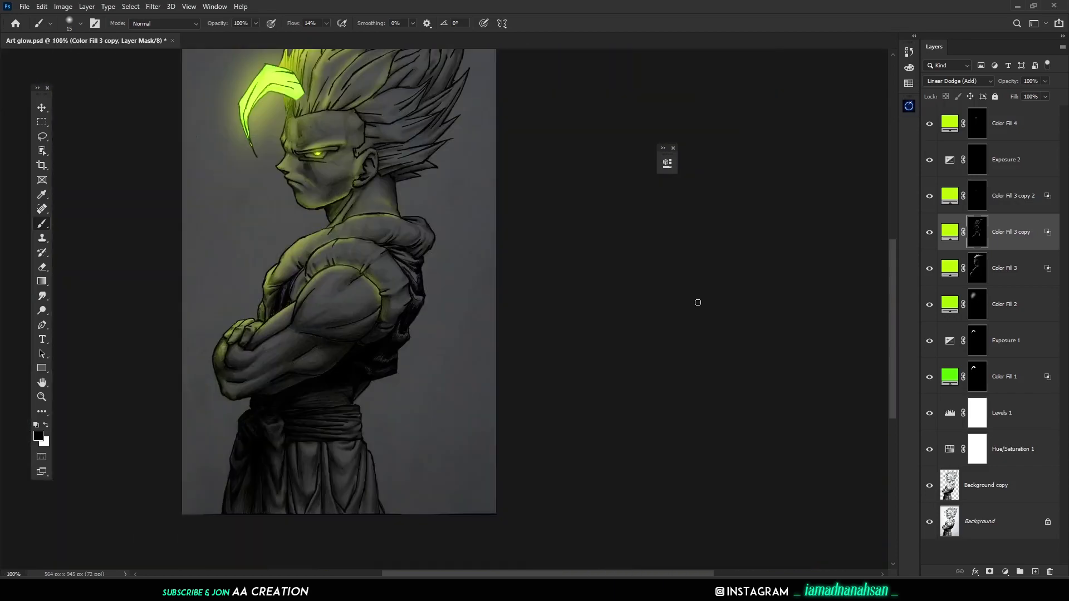
- Thin the outer end of the brow light and compare the face with the Color Fill 3 copy layer hidden and shown
{"action": "key", "text": "x"}
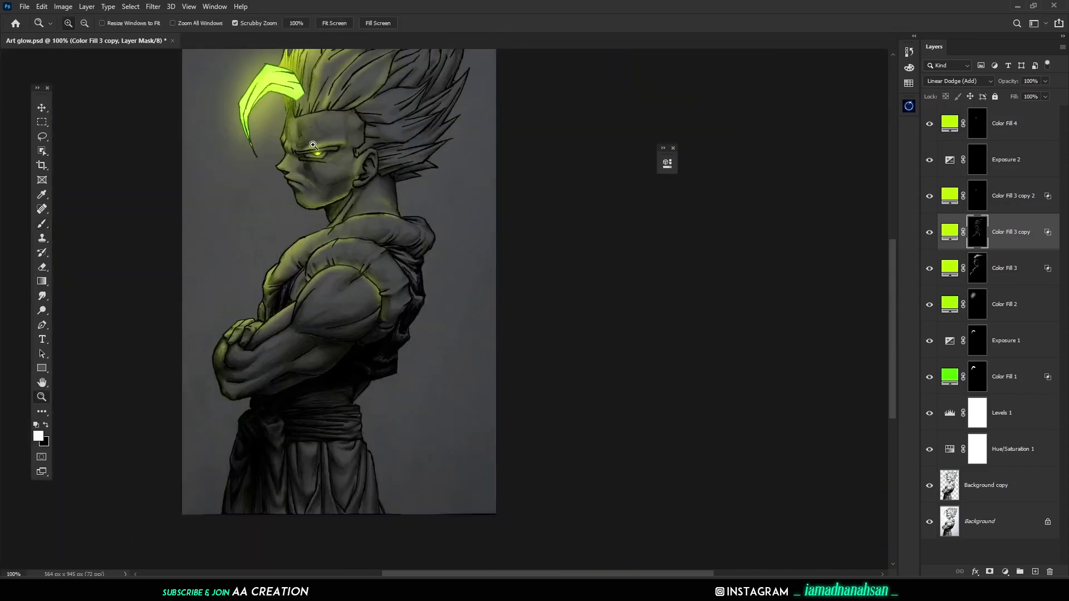
{"action": "left_click_drag", "start_coordinate": [324, 149], "coordinate": [555, 362]}
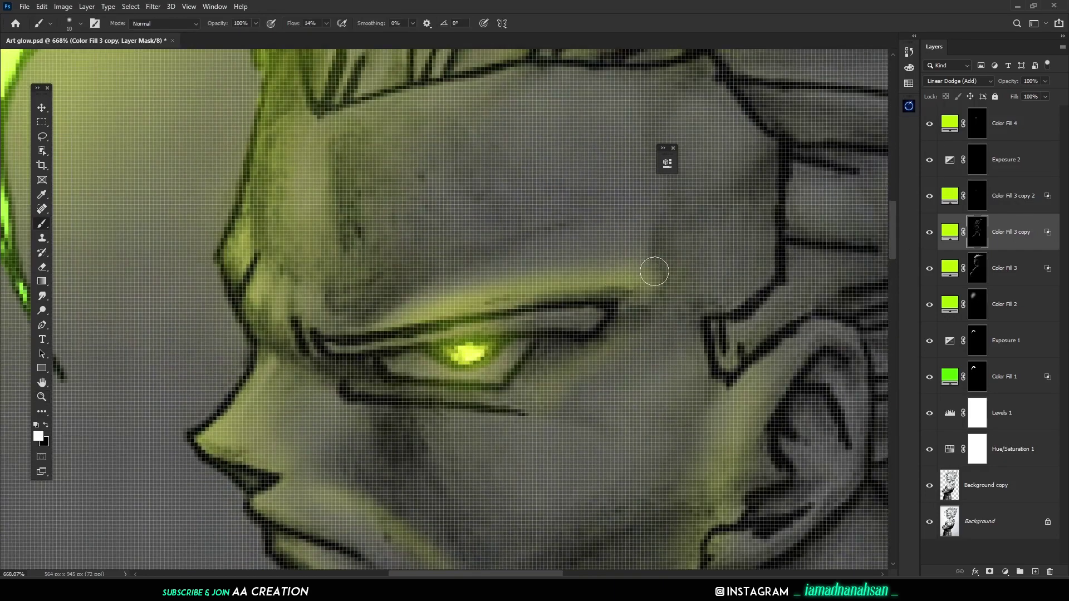
{"action": "mouse_move", "coordinate": [650, 269]}
{"action": "left_mouse_down"}
{"action": "mouse_move", "coordinate": [447, 271]}
{"action": "mouse_move", "coordinate": [651, 301]}
{"action": "left_mouse_up"}
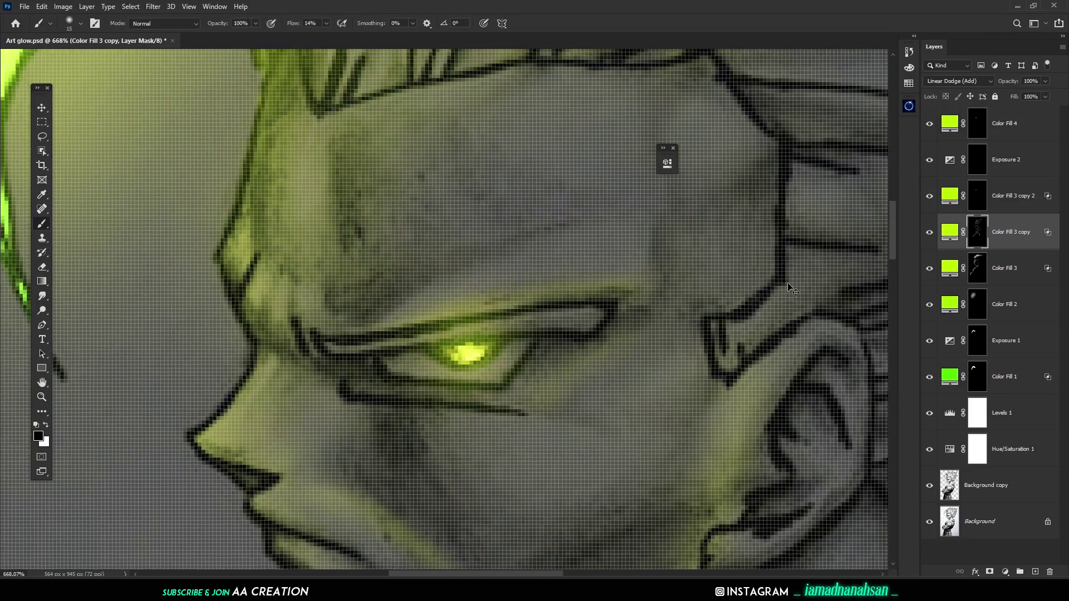
{"action": "key", "text": "ctrl+minus"}
{"action": "key", "text": "ctrl+minus"}
{"action": "key", "text": "ctrl+minus"}
{"action": "key", "text": "ctrl+minus"}
{"action": "left_click", "coordinate": [930, 234]}
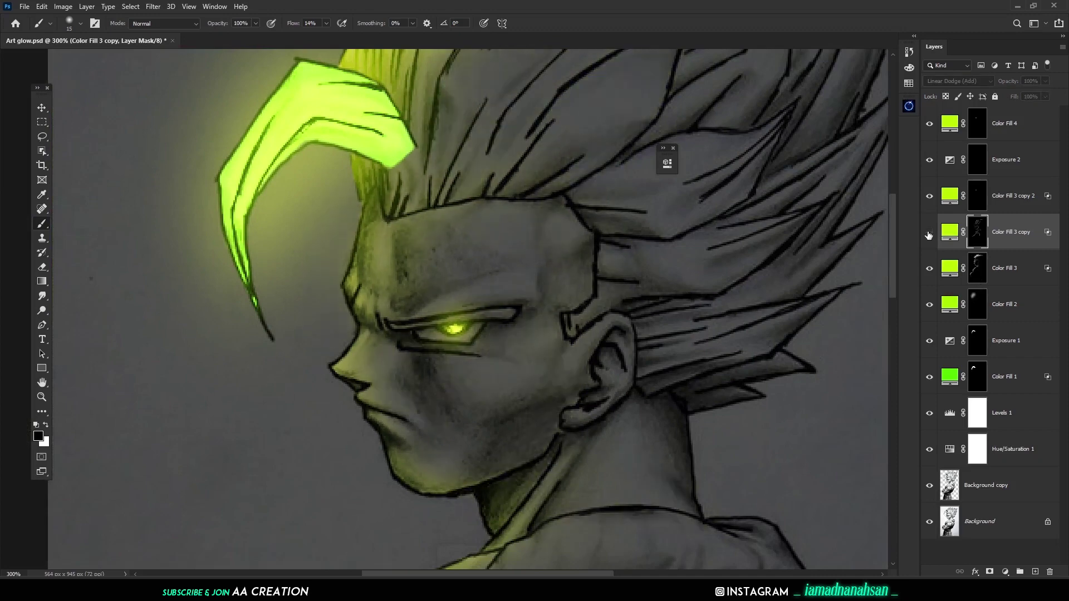
{"action": "left_click", "coordinate": [930, 234]}
- Add soft light to the forehead on the Color Fill 3 mask with one dab of a large white brush, about 100 px
{"action": "left_click", "coordinate": [977, 261]}
{"action": "key", "text": "bracketright"}
{"action": "key", "text": "bracketright"}
{"action": "key", "text": "bracketright"}
{"action": "key", "text": "bracketright"}
{"action": "key", "text": "bracketright"}
{"action": "key", "text": "bracketright"}
{"action": "key", "text": "bracketright"}
{"action": "key", "text": "bracketright"}
{"action": "key", "text": "bracketright"}
{"action": "key", "text": "bracketleft"}
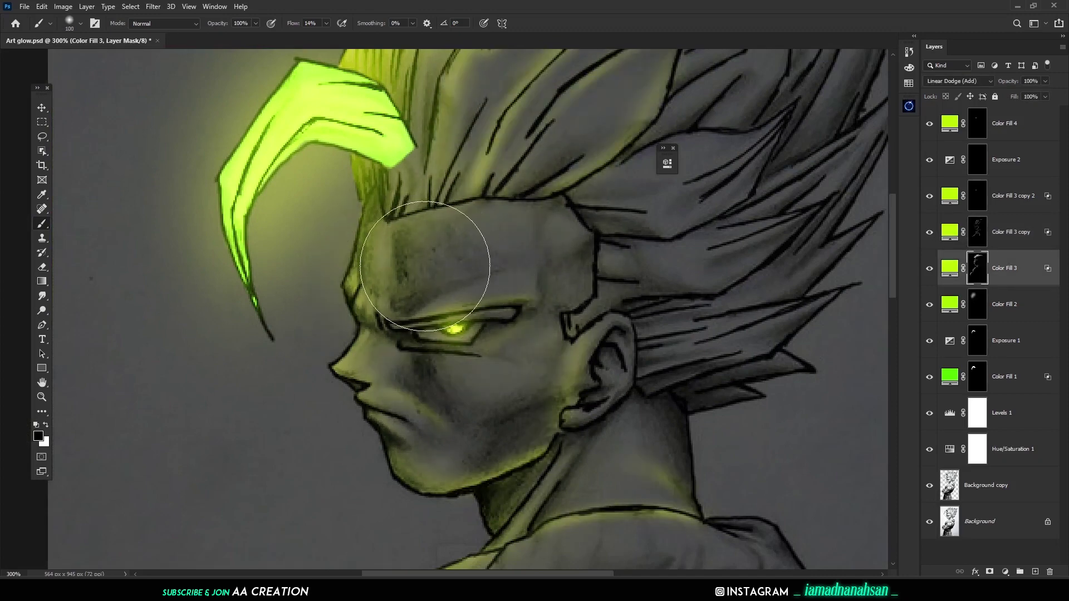
{"action": "key", "text": "x"}
{"action": "left_click", "coordinate": [434, 265]}
{"action": "key", "text": "bracketleft"}
{"action": "key", "text": "bracketleft"}
{"action": "key", "text": "bracketleft"}
{"action": "key", "text": "x"}
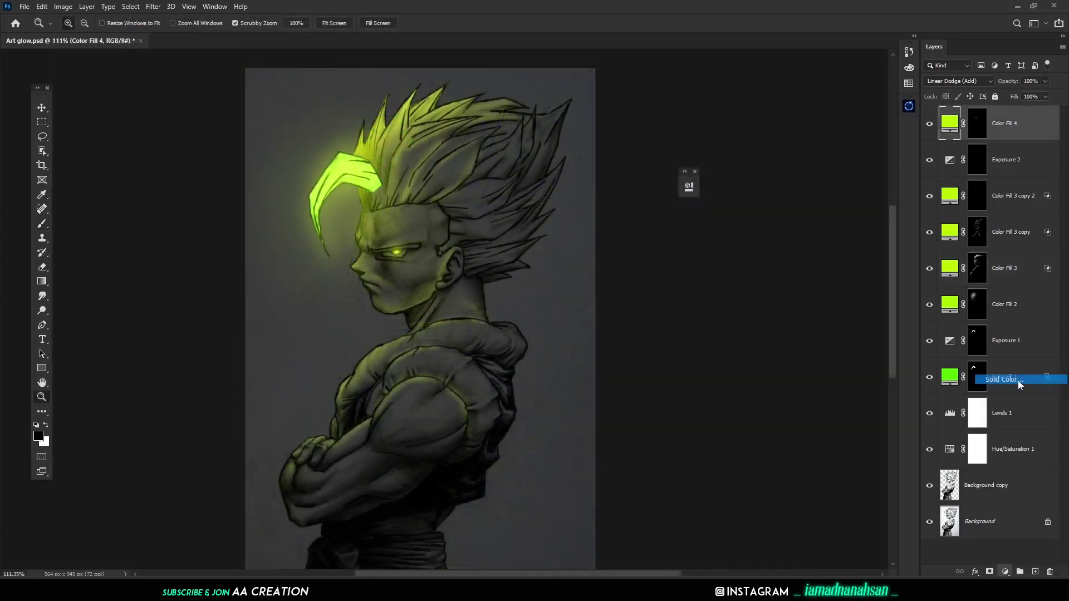
- Add a cyan solid color fill layer above Color Fill 4 and set it to Linear Dodge (Add)
{"action": "left_click", "coordinate": [1018, 379]}
{"action": "left_click", "coordinate": [928, 306]}
{"action": "left_click", "coordinate": [912, 240]}
{"action": "left_click", "coordinate": [1026, 232]}
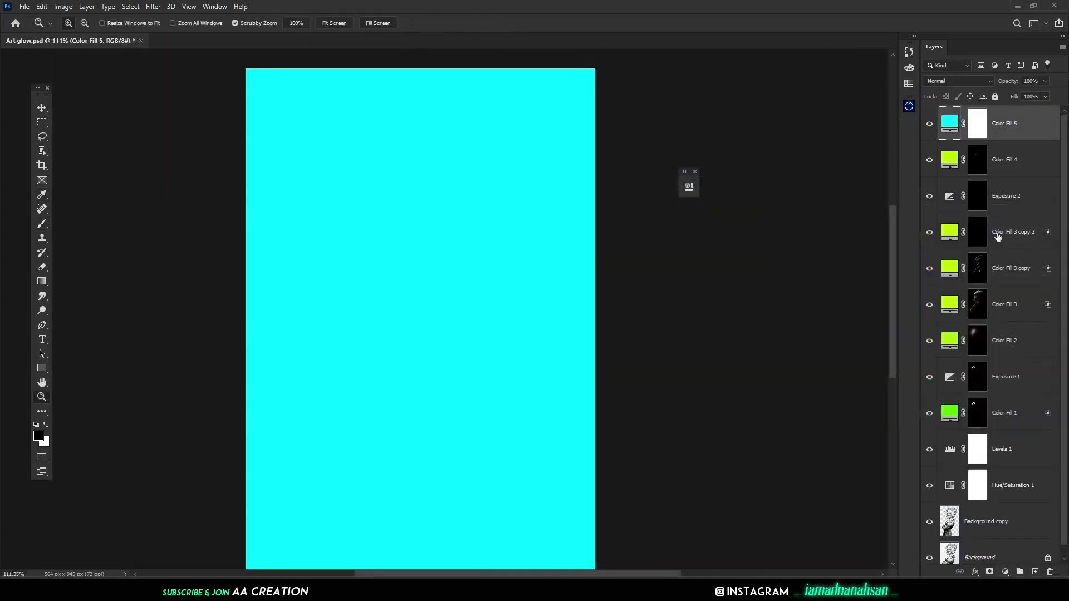
{"action": "left_click", "coordinate": [958, 81]}
{"action": "left_click", "coordinate": [958, 189]}
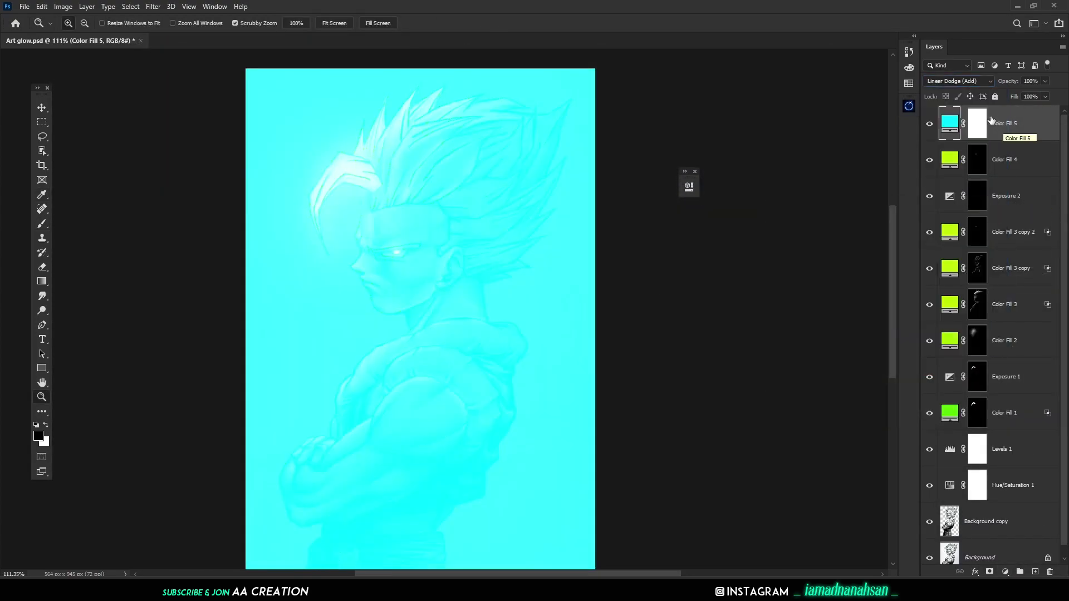
- Split Color Fill 5's underlying-layer Blend If black point to 0 / 66 and invert its mask to black
{"action": "right_click", "coordinate": [1019, 120]}
{"action": "left_click", "coordinate": [890, 121]}
{"action": "left_click_drag", "start_coordinate": [750, 356], "coordinate": [772, 359]}
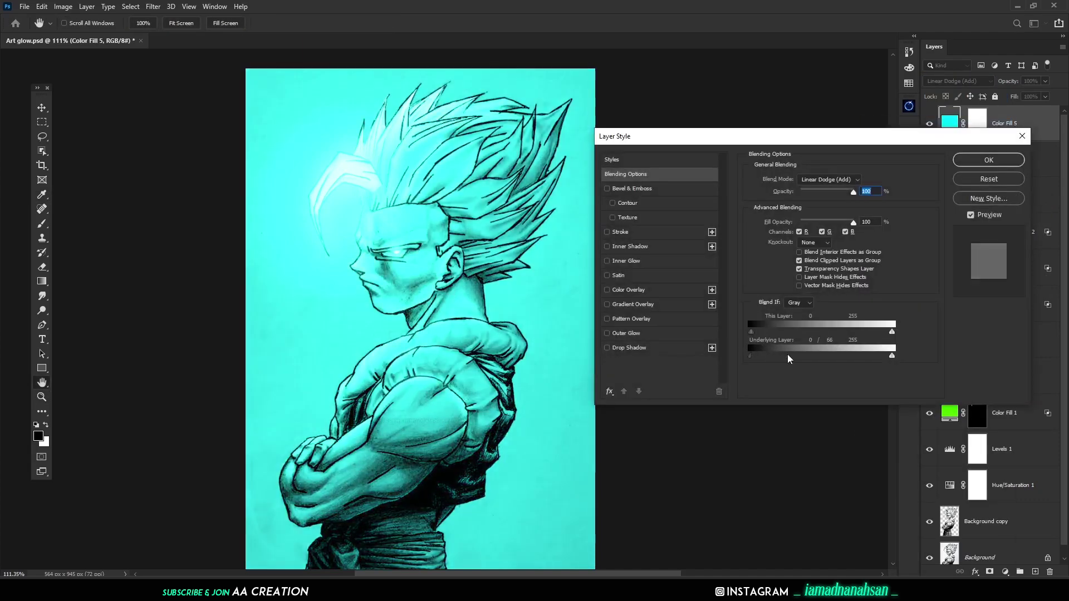
{"action": "left_click", "coordinate": [989, 160]}
{"action": "left_click", "coordinate": [977, 125]}
{"action": "key", "text": "ctrl+i"}
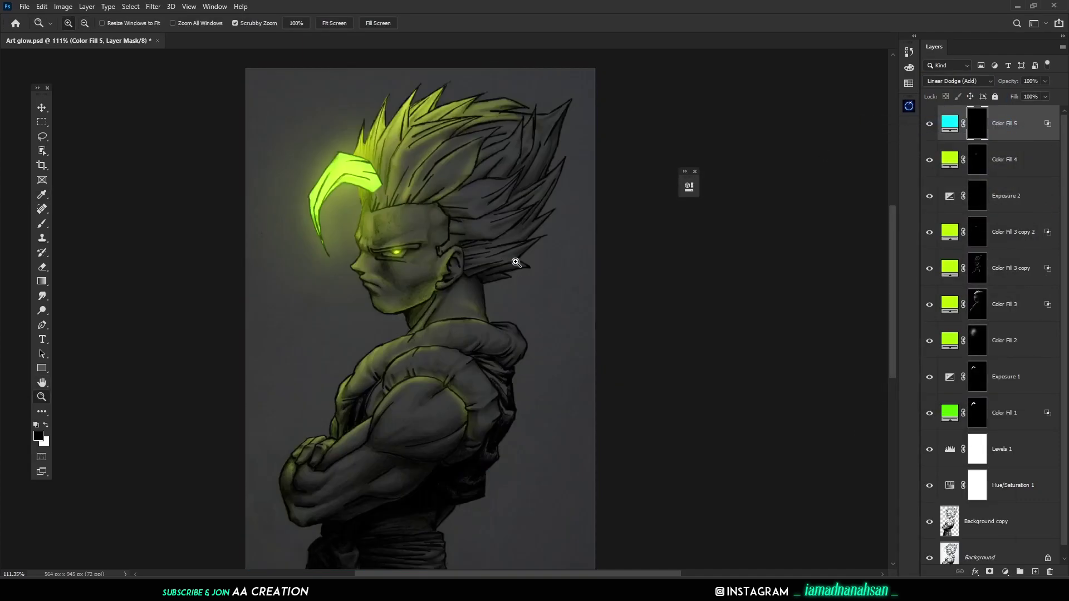
- Paint the lower hair spikes behind the ear cyan with a small white brush on the Color Fill 5 mask
{"action": "left_click_drag", "start_coordinate": [496, 234], "coordinate": [550, 287]}
{"action": "key", "text": "b"}
{"action": "key", "text": "bracketleft"}
{"action": "key", "text": "bracketleft"}
{"action": "key", "text": "bracketleft"}
{"action": "key", "text": "bracketleft"}
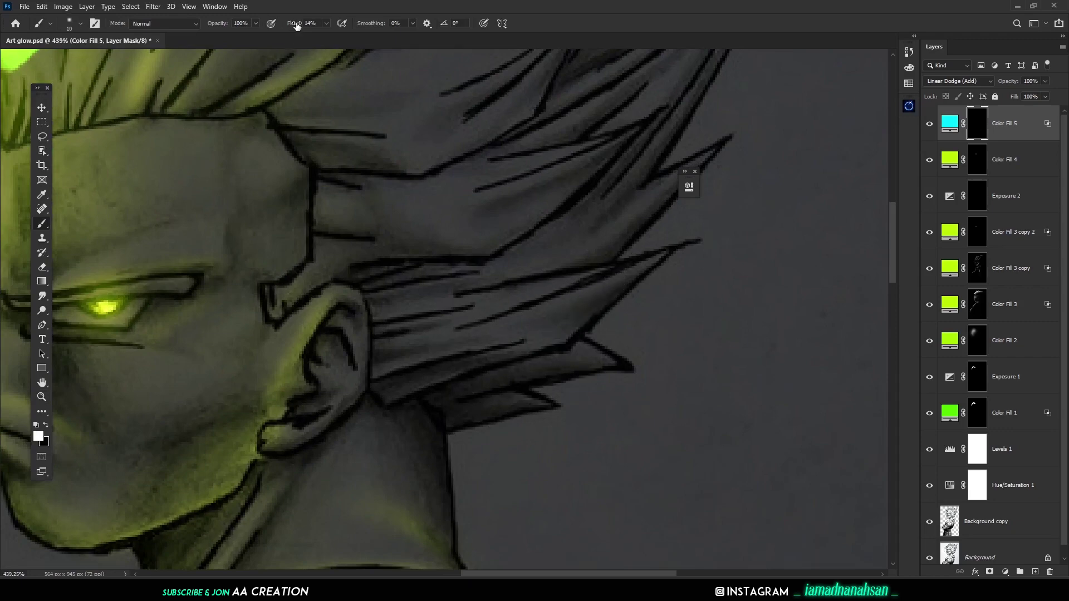
{"action": "mouse_move", "coordinate": [589, 289]}
{"action": "left_mouse_down"}
{"action": "mouse_move", "coordinate": [448, 310]}
{"action": "mouse_move", "coordinate": [384, 370]}
{"action": "mouse_move", "coordinate": [540, 336]}
{"action": "mouse_move", "coordinate": [610, 275]}
{"action": "left_mouse_up"}
{"action": "key", "text": "bracketleft"}
{"action": "key", "text": "bracketleft"}
{"action": "key", "text": "bracketleft"}
{"action": "mouse_move", "coordinate": [388, 362]}
{"action": "left_mouse_down"}
{"action": "mouse_move", "coordinate": [405, 341]}
{"action": "mouse_move", "coordinate": [394, 332]}
{"action": "mouse_move", "coordinate": [537, 309]}
{"action": "mouse_move", "coordinate": [408, 323]}
{"action": "mouse_move", "coordinate": [390, 311]}
{"action": "mouse_move", "coordinate": [453, 387]}
{"action": "mouse_move", "coordinate": [591, 355]}
{"action": "mouse_move", "coordinate": [474, 398]}
{"action": "mouse_move", "coordinate": [534, 402]}
{"action": "mouse_move", "coordinate": [462, 415]}
{"action": "mouse_move", "coordinate": [466, 385]}
{"action": "mouse_move", "coordinate": [523, 343]}
{"action": "left_mouse_up"}
{"action": "key", "text": "bracketright"}
{"action": "key", "text": "bracketright"}
{"action": "key", "text": "bracketright"}
{"action": "key", "text": "bracketleft"}
{"action": "key", "text": "bracketleft"}
- Smudge the cyan into the tip of the long hair spike with the Smudge tool at 41% strength
{"action": "left_click", "coordinate": [42, 296]}
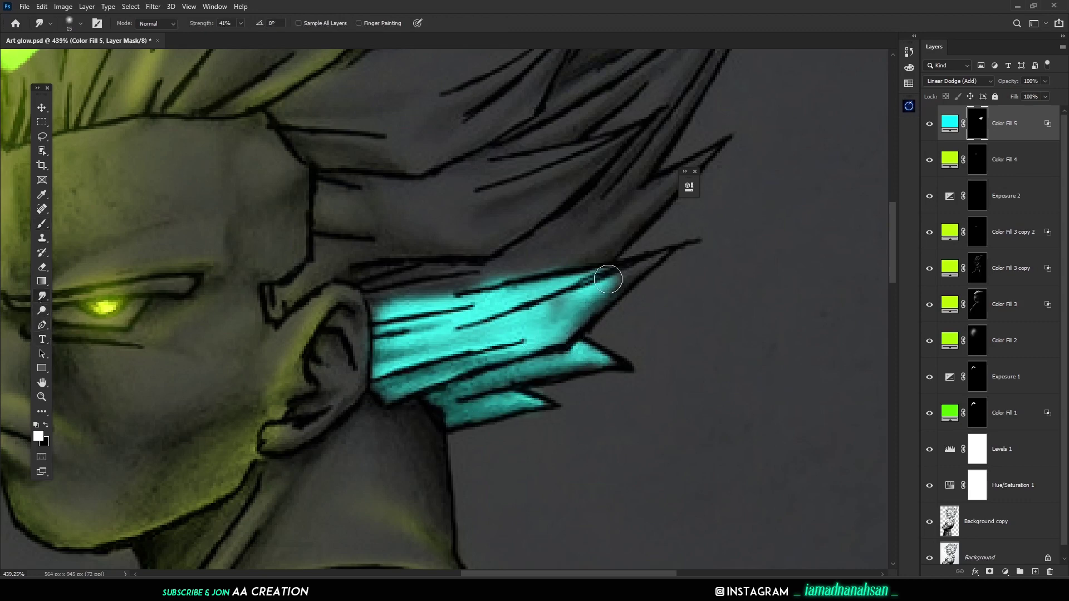
{"action": "key", "text": "bracketleft"}
{"action": "mouse_move", "coordinate": [608, 279]}
{"action": "left_mouse_down"}
{"action": "mouse_move", "coordinate": [648, 271]}
{"action": "mouse_move", "coordinate": [665, 254]}
{"action": "left_mouse_up"}
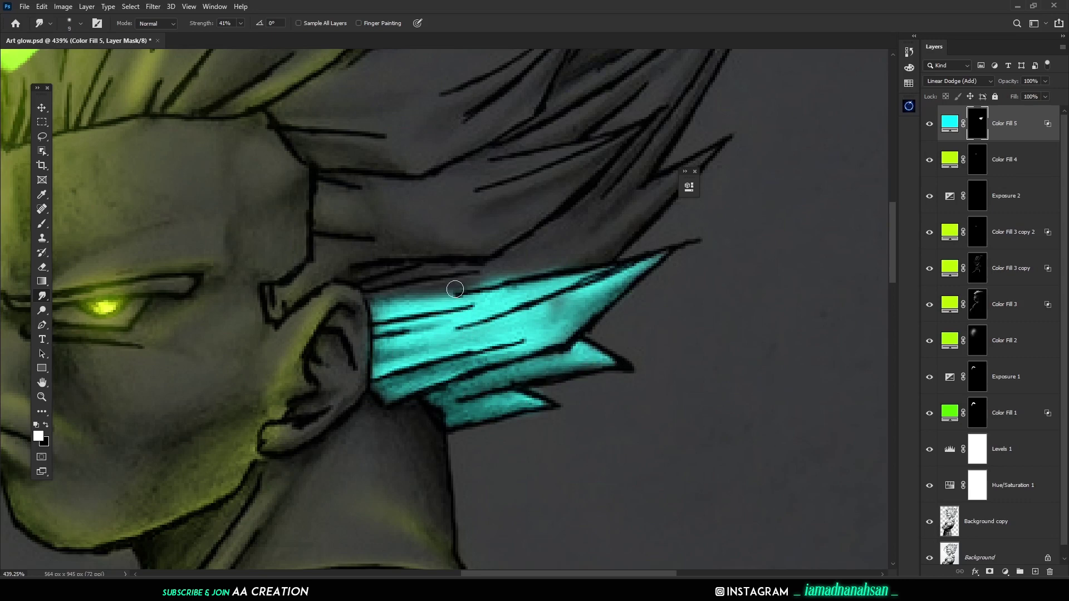
- Remove the cyan spill above the upper edge of the long hair spike with a black brush at 59% flow
{"action": "key", "text": "b"}
{"action": "key", "text": "x"}
{"action": "mouse_move", "coordinate": [556, 262]}
{"action": "left_mouse_down"}
{"action": "mouse_move", "coordinate": [568, 258]}
{"action": "mouse_move", "coordinate": [466, 284]}
{"action": "left_mouse_up"}
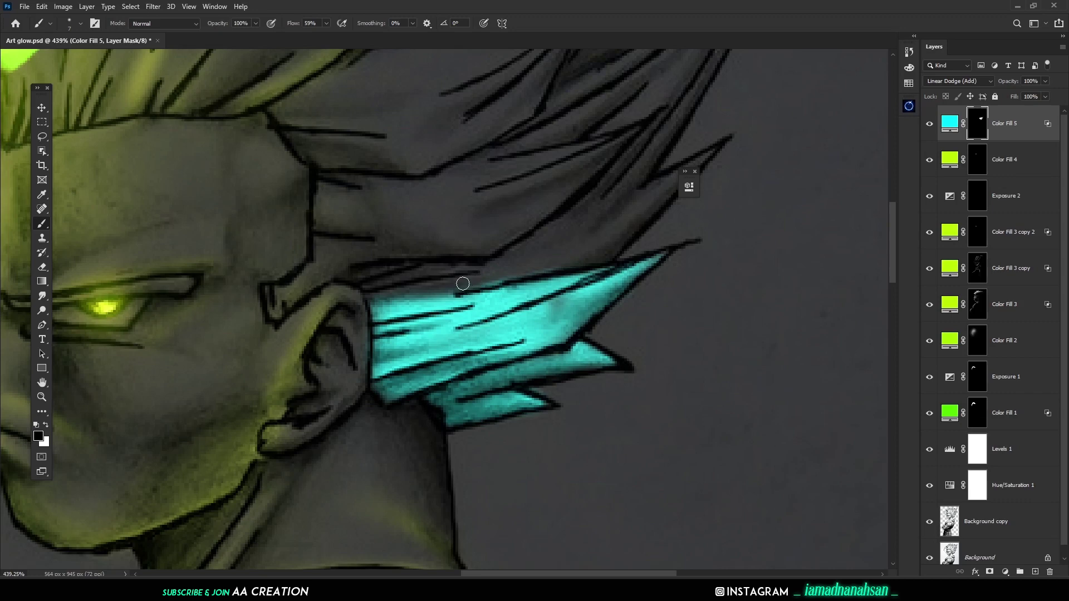
{"action": "left_click_drag", "start_coordinate": [528, 275], "coordinate": [369, 301]}
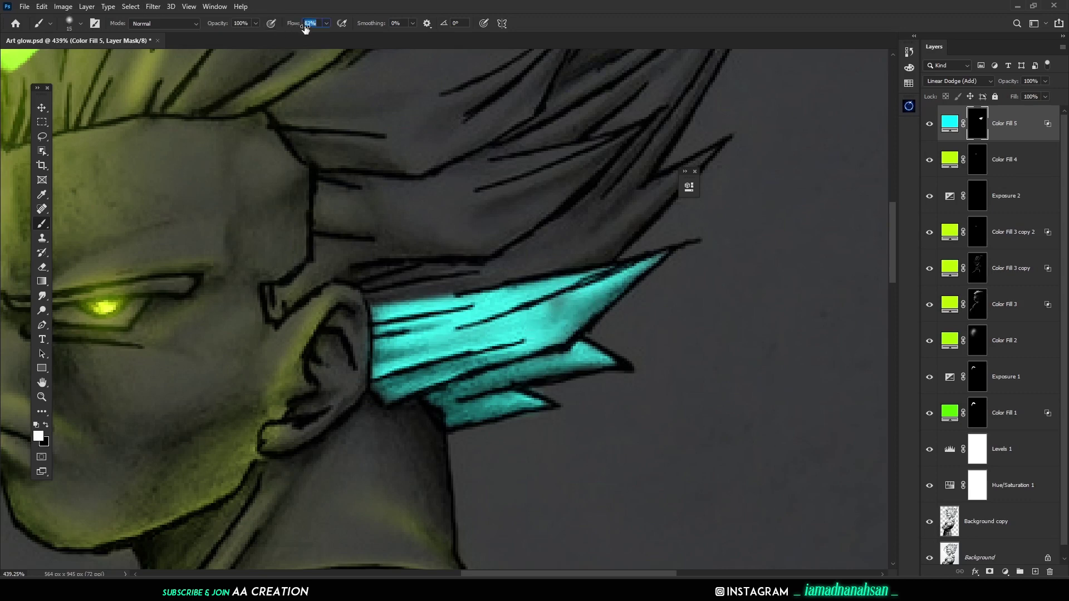
- Fill in the faint patches of the cyan hair spikes with a white brush at 83% flow
{"action": "key", "text": "bracketleft"}
{"action": "mouse_move", "coordinate": [553, 318]}
{"action": "left_mouse_down"}
{"action": "mouse_move", "coordinate": [617, 280]}
{"action": "mouse_move", "coordinate": [535, 334]}
{"action": "mouse_move", "coordinate": [402, 337]}
{"action": "mouse_move", "coordinate": [389, 361]}
{"action": "mouse_move", "coordinate": [536, 345]}
{"action": "mouse_move", "coordinate": [395, 383]}
{"action": "mouse_move", "coordinate": [490, 379]}
{"action": "mouse_move", "coordinate": [581, 359]}
{"action": "mouse_move", "coordinate": [477, 383]}
{"action": "left_mouse_up"}
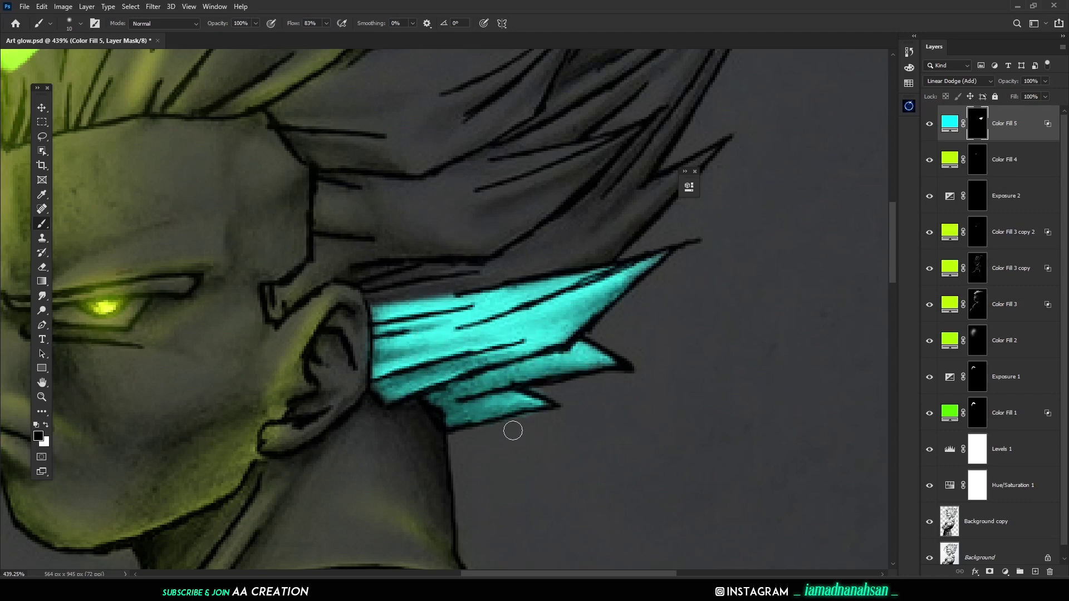
{"action": "key", "text": "x"}
{"action": "mouse_move", "coordinate": [493, 294]}
{"action": "left_mouse_down"}
{"action": "mouse_move", "coordinate": [543, 281]}
{"action": "mouse_move", "coordinate": [407, 316]}
{"action": "left_mouse_up"}
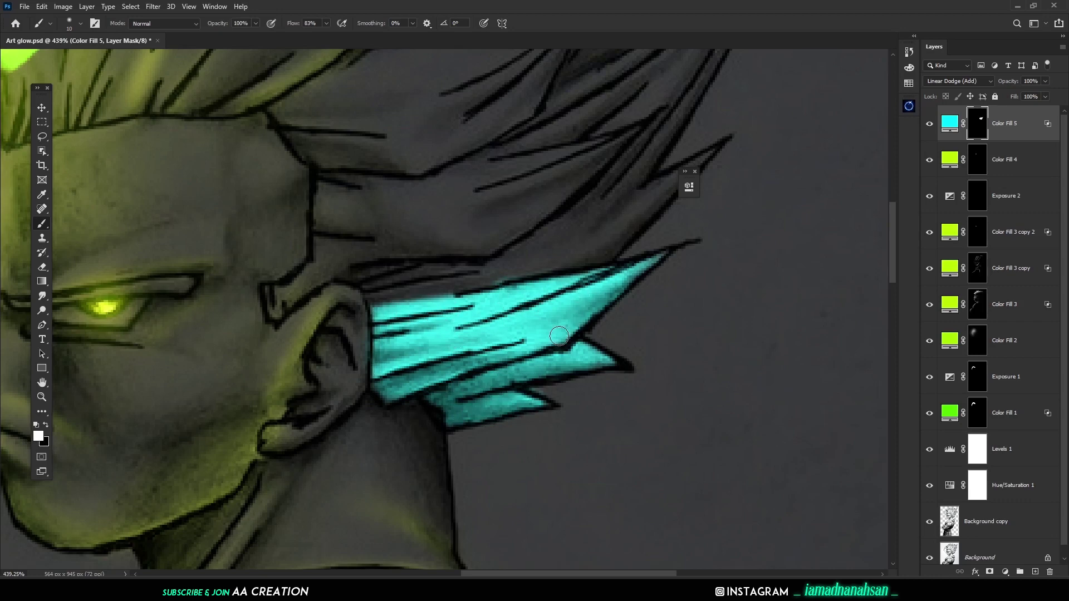
{"action": "key", "text": "x"}
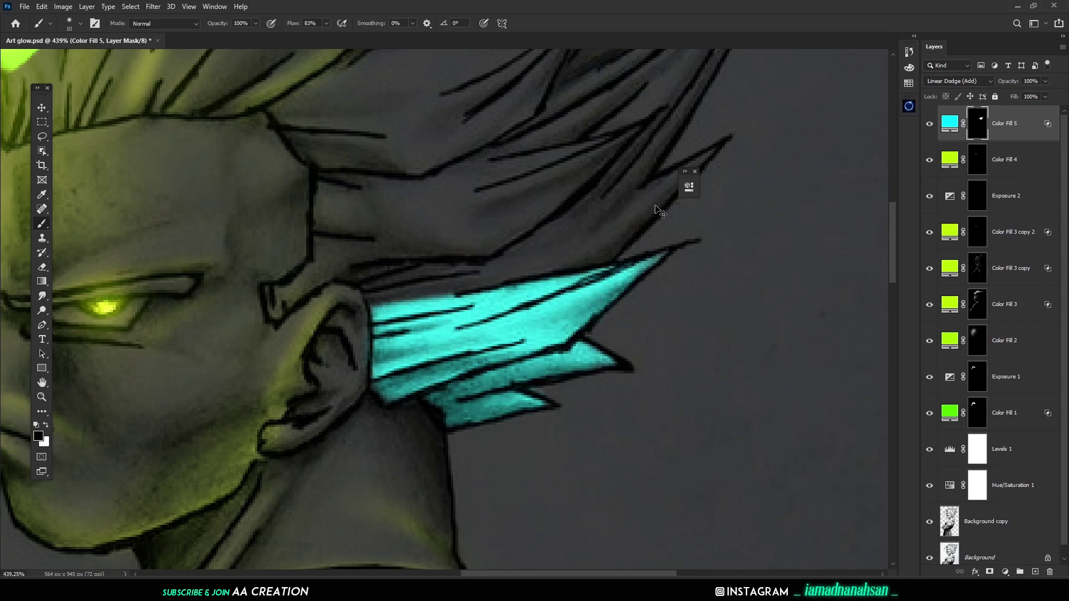
- Add a black solid color fill layer above Color Fill 5 and set its blending to Linear Dodge (Add)
{"action": "key", "text": "ctrl+minus"}
{"action": "key", "text": "ctrl+minus"}
{"action": "key", "text": "ctrl+minus"}
{"action": "key", "text": "ctrl+plus"}
{"action": "left_click_drag", "start_coordinate": [456, 264], "coordinate": [682, 451]}
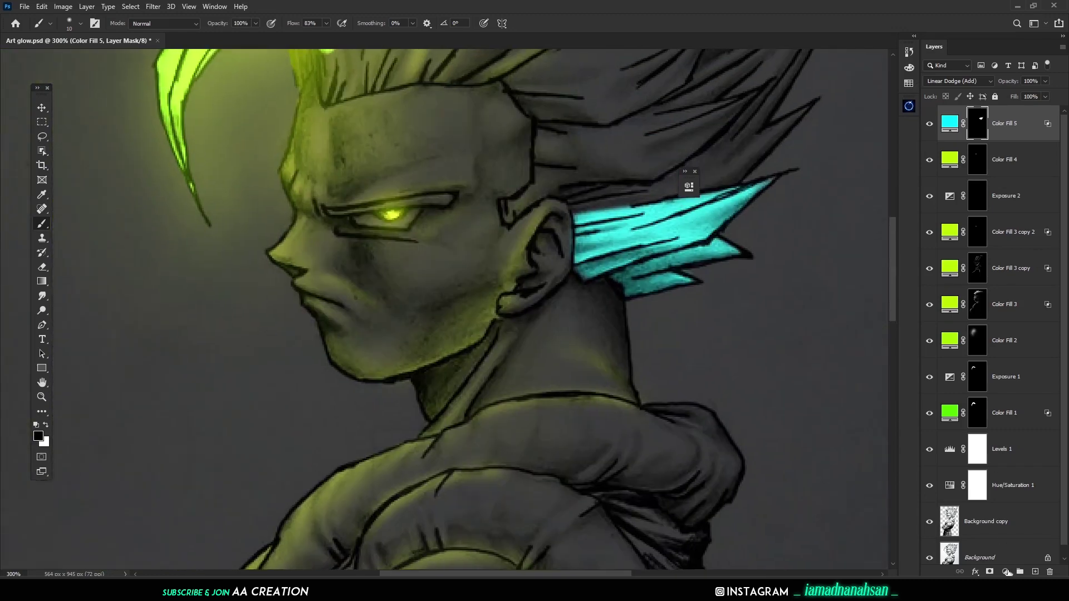
{"action": "left_click", "coordinate": [1007, 572]}
{"action": "left_click", "coordinate": [1002, 382]}
{"action": "left_click", "coordinate": [921, 301]}
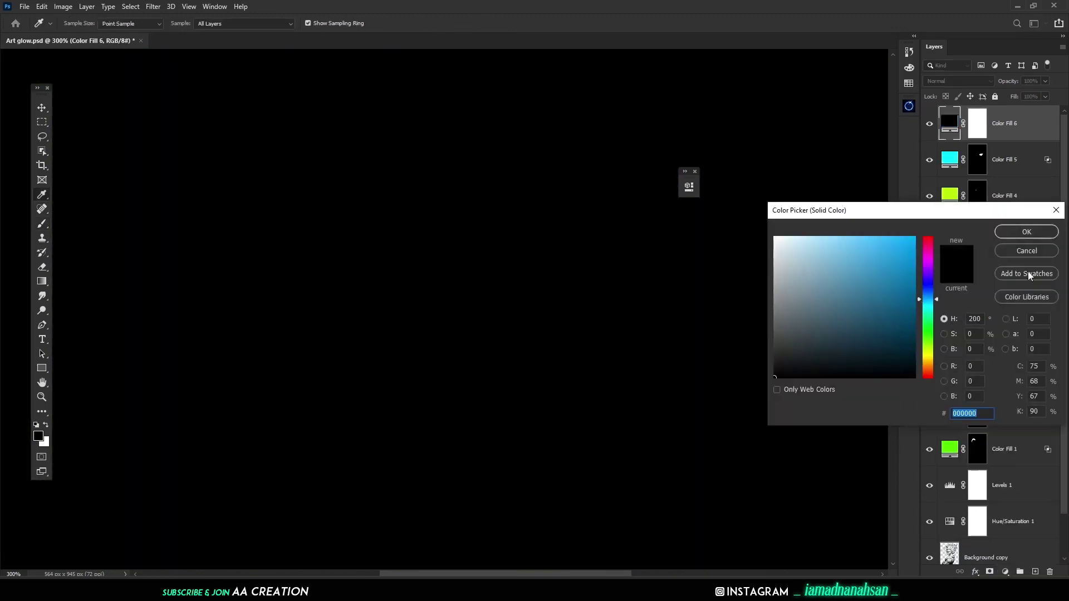
{"action": "left_click", "coordinate": [1026, 232]}
{"action": "left_click", "coordinate": [952, 81]}
{"action": "left_click", "coordinate": [968, 177]}
- Change the Color Fill 6 color to a saturated sky blue and invert its mask to black
{"action": "double_click", "coordinate": [949, 122]}
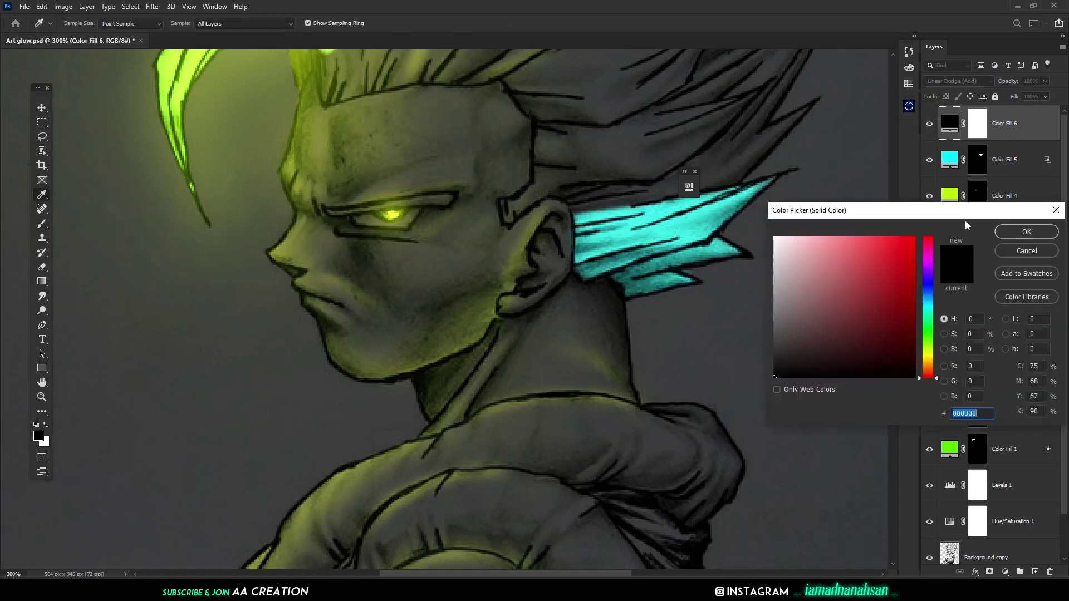
{"action": "left_click", "coordinate": [926, 299]}
{"action": "left_click", "coordinate": [914, 238]}
{"action": "left_click", "coordinate": [1026, 233]}
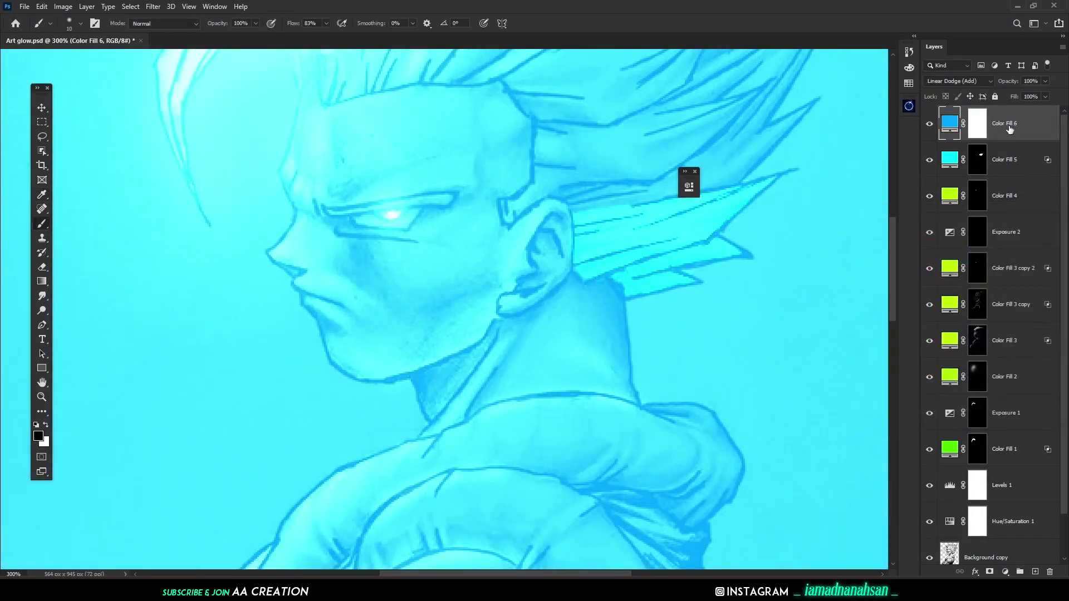
{"action": "key", "text": "ctrl+i"}
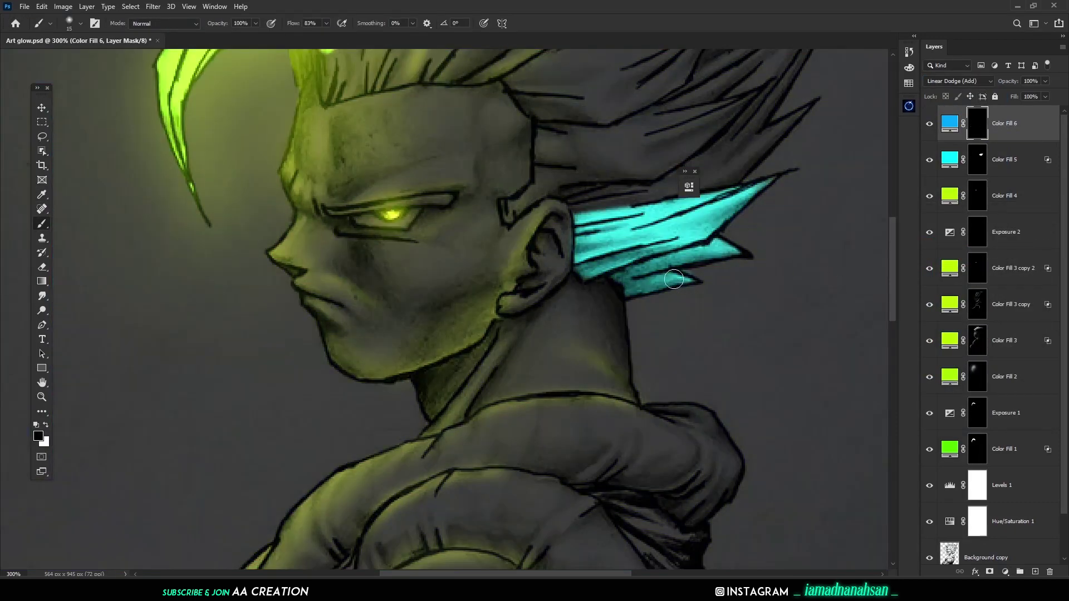
- Paint a soft blue glow around the cyan hair spikes on the Color Fill 6 mask with a large white brush at 17% flow
{"action": "key", "text": "bracketright"}
{"action": "key", "text": "bracketright"}
{"action": "key", "text": "bracketright"}
{"action": "key", "text": "bracketright"}
{"action": "key", "text": "bracketright"}
{"action": "key", "text": "bracketright"}
{"action": "key", "text": "bracketright"}
{"action": "key", "text": "bracketright"}
{"action": "key", "text": "bracketright"}
{"action": "key", "text": "bracketright"}
{"action": "key", "text": "bracketright"}
{"action": "key", "text": "bracketright"}
{"action": "key", "text": "bracketright"}
{"action": "key", "text": "bracketright"}
{"action": "key", "text": "bracketright"}
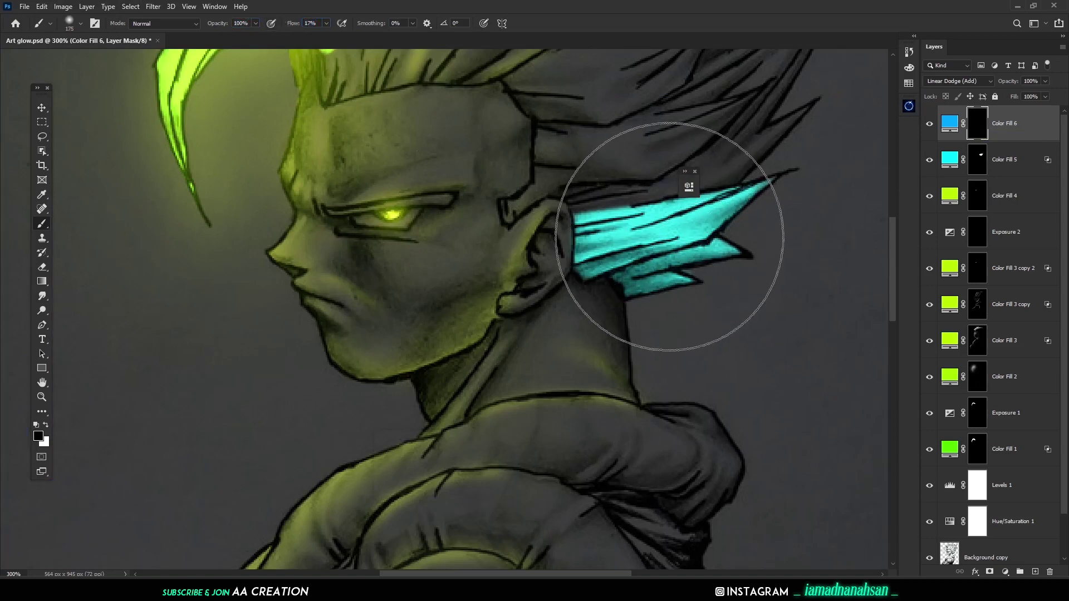
{"action": "left_click", "coordinate": [46, 425]}
{"action": "left_click", "coordinate": [664, 241]}
{"action": "key", "text": "bracketleft"}
{"action": "left_click", "coordinate": [664, 243]}
{"action": "key", "text": "bracketright"}
{"action": "key", "text": "bracketright"}
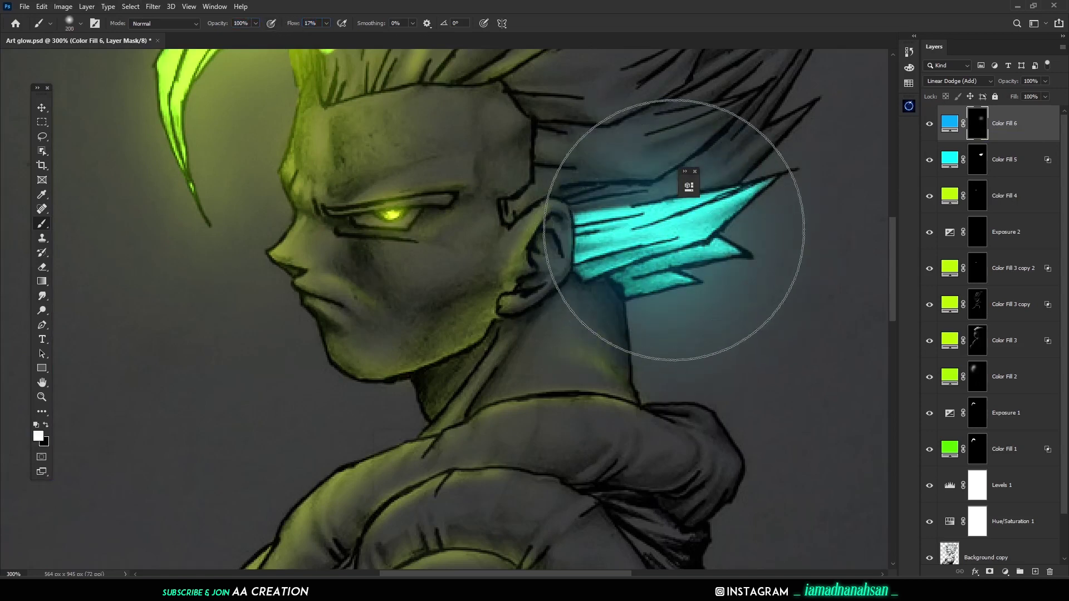
{"action": "left_click", "coordinate": [673, 229]}
- Intensify the blue glow at the center of the cyan spikes with a 150 px white brush at 42% flow
{"action": "key", "text": "ctrl+minus"}
{"action": "mouse_move", "coordinate": [585, 273]}
{"action": "left_mouse_down"}
{"action": "mouse_move", "coordinate": [771, 449]}
{"action": "mouse_move", "coordinate": [678, 452]}
{"action": "left_mouse_up"}
{"action": "key", "text": "bracketleft"}
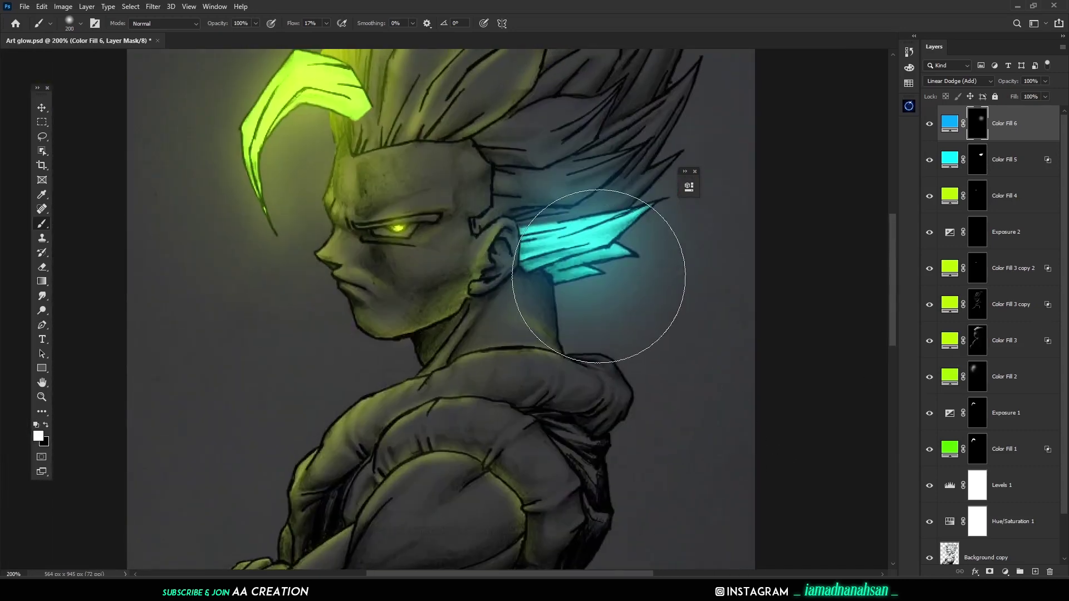
{"action": "key", "text": "bracketleft"}
{"action": "left_click", "coordinate": [583, 246]}
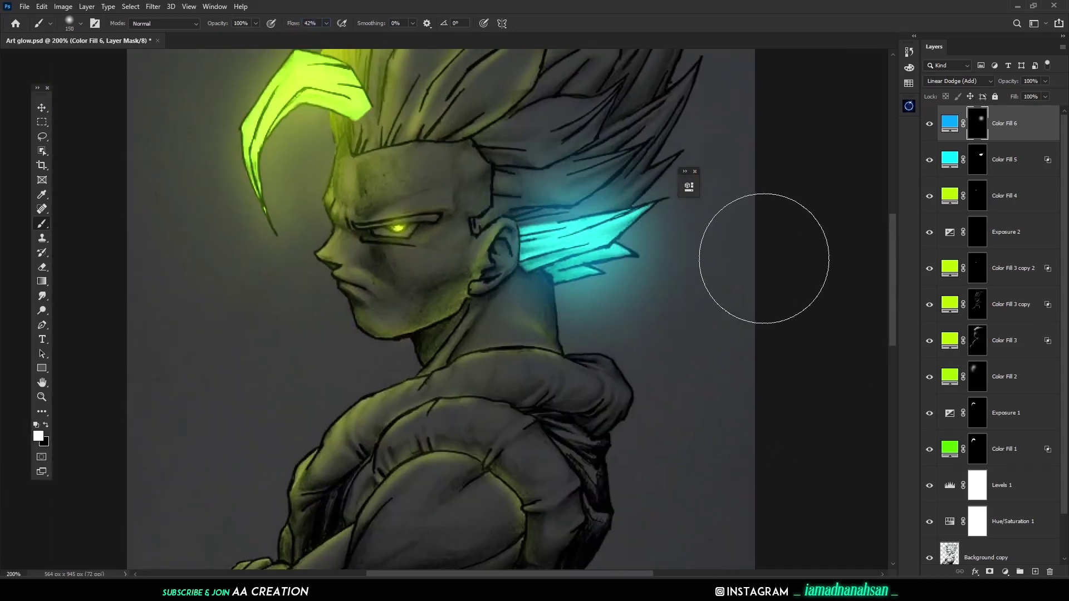
- Add an Exposure adjustment layer above Color Fill 6, raise its exposure strongly, and invert its mask to black
{"action": "left_click", "coordinate": [1005, 573]}
{"action": "left_click", "coordinate": [1002, 439]}
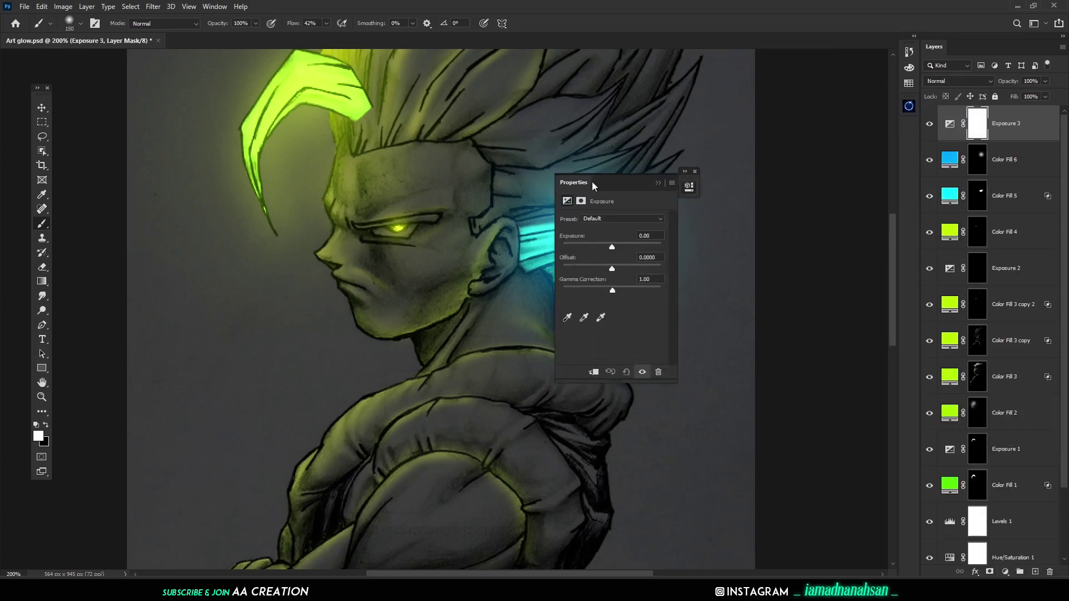
{"action": "left_click_drag", "start_coordinate": [592, 182], "coordinate": [727, 193]}
{"action": "left_click_drag", "start_coordinate": [738, 263], "coordinate": [777, 263]}
{"action": "left_click", "coordinate": [796, 187]}
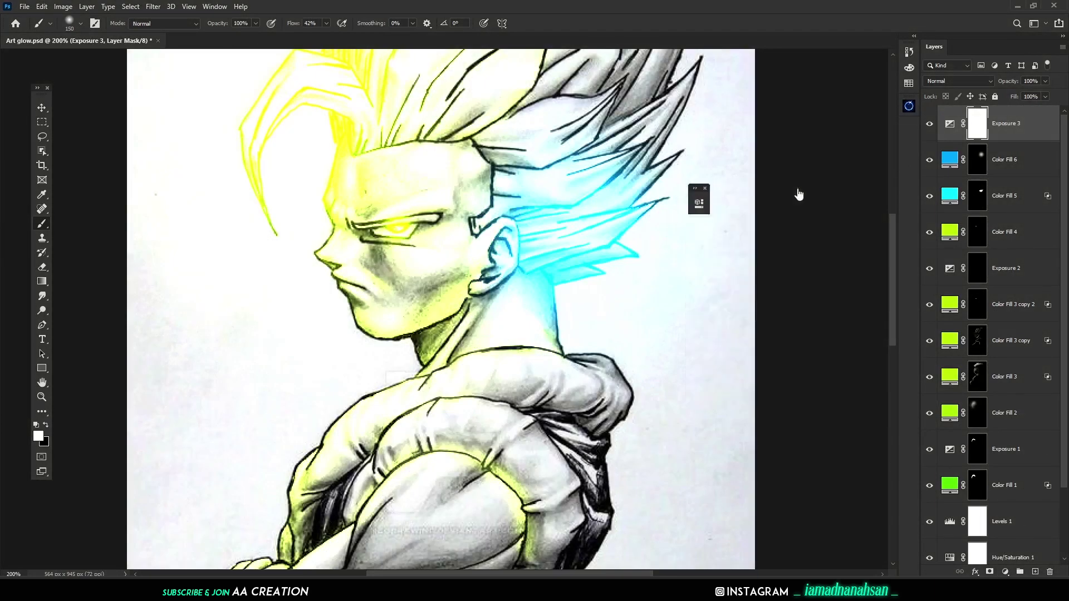
{"action": "key", "text": "ctrl+i"}
- Brighten the core of the long cyan hair spike on the Exposure 3 mask with a white brush at 12% flow
{"action": "key", "text": "z"}
{"action": "key", "text": "x"}
{"action": "left_click_drag", "start_coordinate": [584, 236], "coordinate": [616, 266]}
{"action": "left_click_drag", "start_coordinate": [617, 266], "coordinate": [640, 384]}
{"action": "key", "text": "b"}
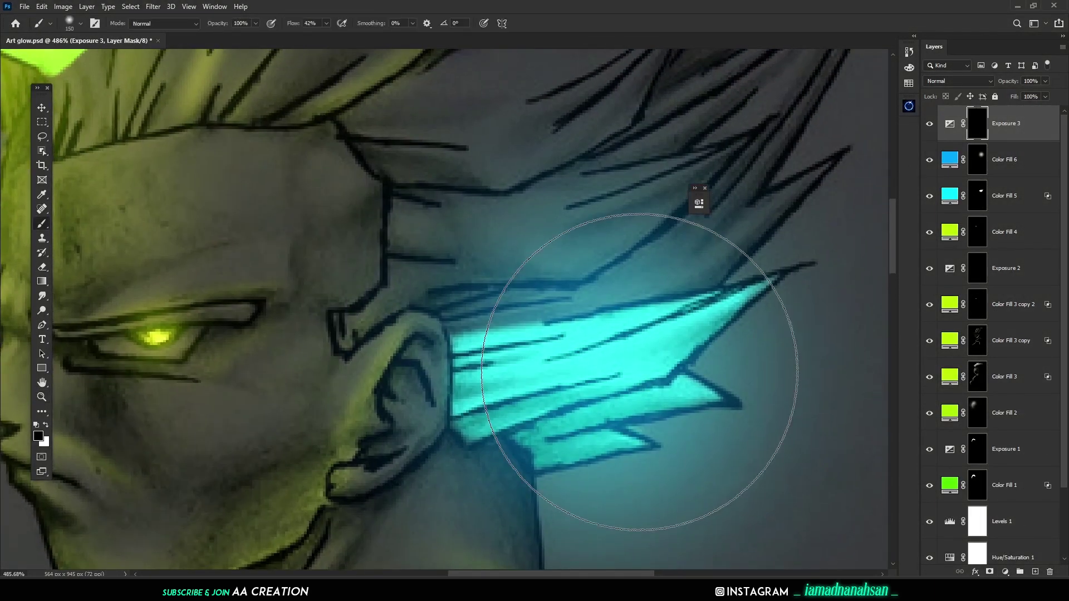
{"action": "key", "text": "bracketleft"}
{"action": "key", "text": "x"}
{"action": "left_click", "coordinate": [287, 26]}
{"action": "left_click_drag", "start_coordinate": [288, 27], "coordinate": [286, 26]}
{"action": "key", "text": "bracketleft"}
{"action": "key", "text": "bracketleft"}
{"action": "mouse_move", "coordinate": [649, 341]}
{"action": "left_mouse_down"}
{"action": "mouse_move", "coordinate": [510, 373]}
{"action": "mouse_move", "coordinate": [563, 372]}
{"action": "left_mouse_up"}
{"action": "key", "text": "ctrl+z"}
{"action": "mouse_move", "coordinate": [623, 346]}
{"action": "left_mouse_down"}
{"action": "mouse_move", "coordinate": [504, 375]}
{"action": "mouse_move", "coordinate": [617, 362]}
{"action": "mouse_move", "coordinate": [503, 372]}
{"action": "mouse_move", "coordinate": [628, 388]}
{"action": "mouse_move", "coordinate": [556, 406]}
{"action": "mouse_move", "coordinate": [644, 334]}
{"action": "mouse_move", "coordinate": [559, 399]}
{"action": "mouse_move", "coordinate": [481, 366]}
{"action": "left_mouse_up"}
{"action": "key", "text": "bracketleft"}
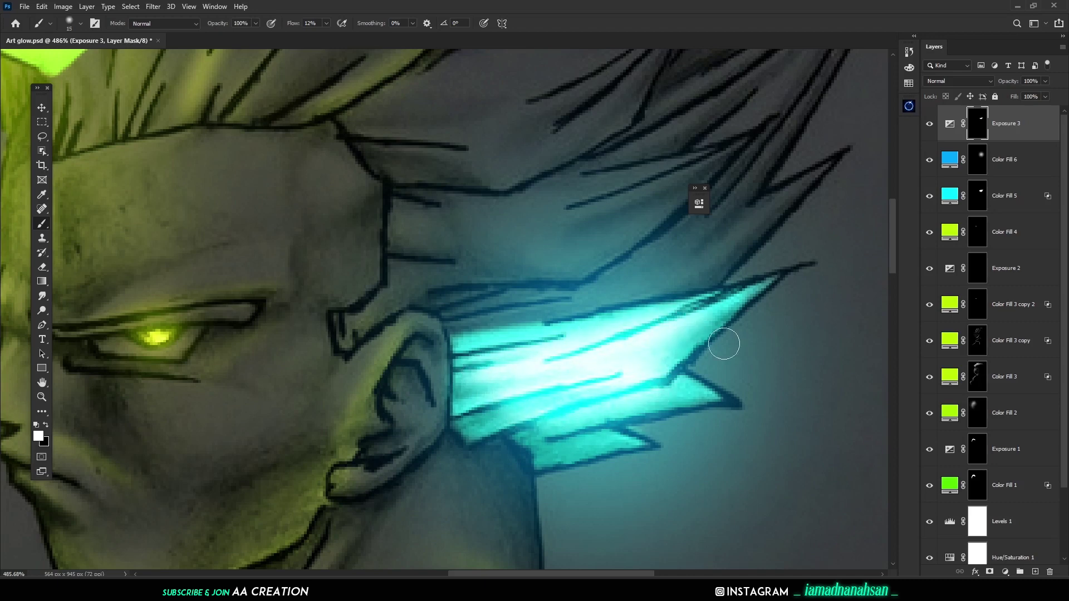
- Add a faint overall brightening to the cyan spikes with one dab of a larger white brush
{"action": "key", "text": "ctrl+minus"}
{"action": "key", "text": "ctrl+minus"}
{"action": "key", "text": "ctrl+minus"}
{"action": "key", "text": "ctrl+minus"}
{"action": "left_click_drag", "start_coordinate": [349, 228], "coordinate": [651, 312]}
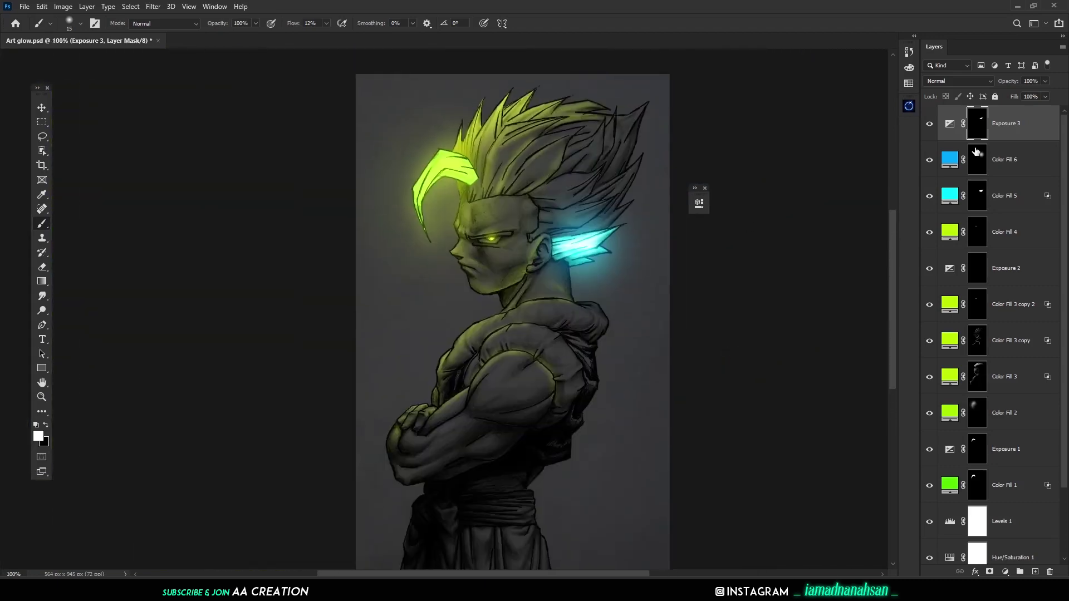
{"action": "key", "text": "bracketright"}
{"action": "key", "text": "bracketright"}
{"action": "key", "text": "bracketright"}
{"action": "key", "text": "bracketright"}
{"action": "left_click", "coordinate": [583, 249]}
{"action": "key", "text": "ctrl+space"}
{"action": "left_click_drag", "start_coordinate": [524, 245], "coordinate": [516, 245]}
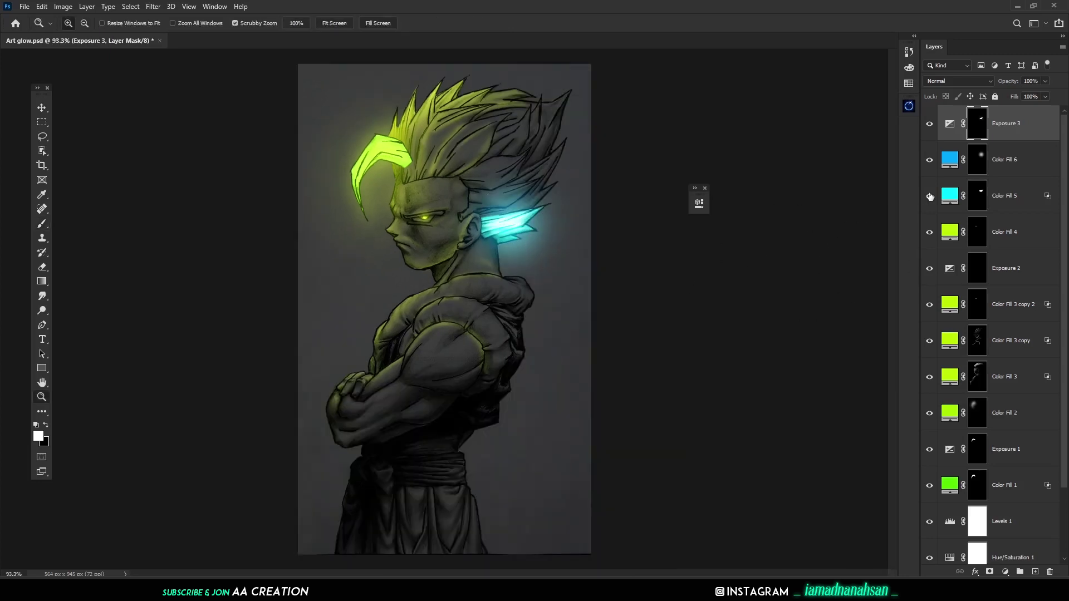
- Duplicate the Exposure 3 layer directly above Exposure 2, with the copy's mask filled black
{"action": "left_click_drag", "start_coordinate": [1027, 132], "coordinate": [1034, 267]}
{"action": "left_click", "coordinate": [1007, 303]}
{"action": "left_click", "coordinate": [1013, 272]}
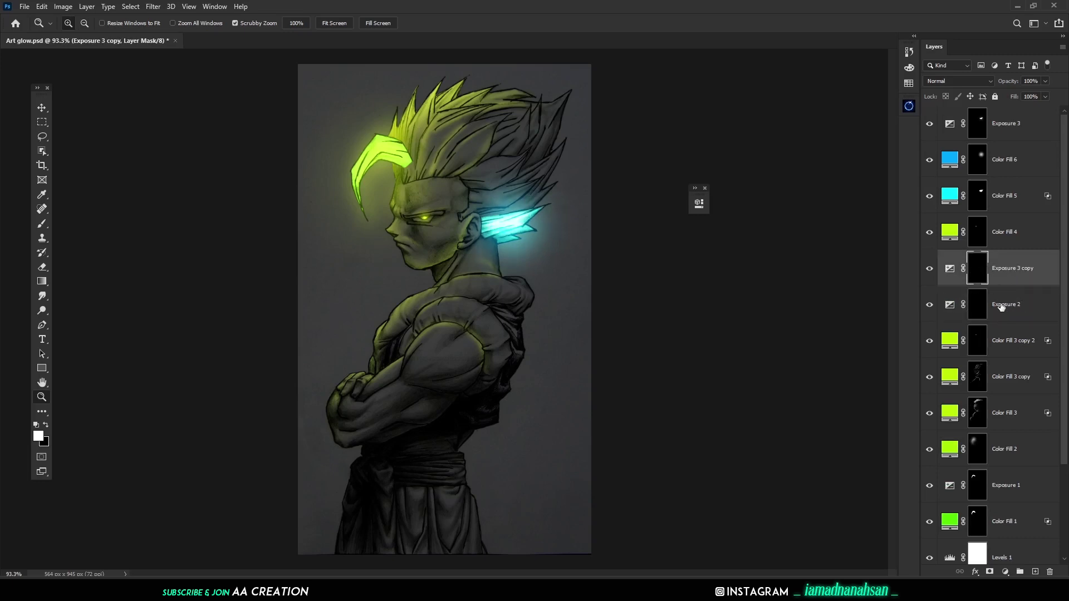
- Check the effect of the Exposure 2 layer and delete it
{"action": "left_click", "coordinate": [1002, 307]}
{"action": "left_click", "coordinate": [929, 305]}
{"action": "left_click", "coordinate": [938, 269]}
{"action": "left_click", "coordinate": [1019, 322]}
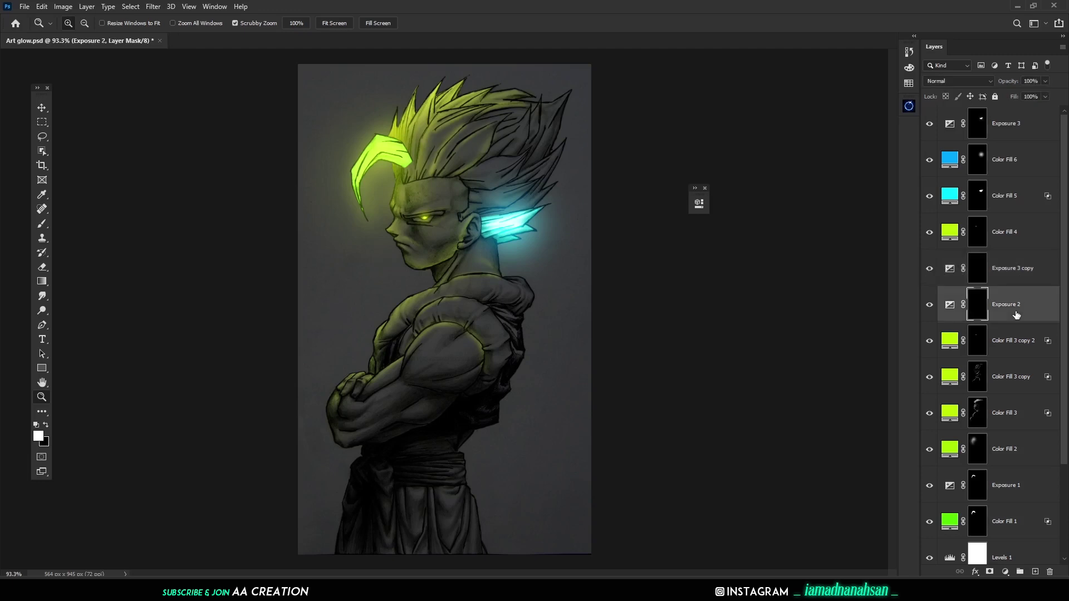
{"action": "key", "text": "Delete"}
- Move Exposure 3 copy directly above Exposure 1 and delete the Exposure 1 layer
{"action": "left_click", "coordinate": [1021, 454]}
{"action": "left_click_drag", "start_coordinate": [1033, 271], "coordinate": [1035, 432]}
{"action": "left_click", "coordinate": [1013, 455]}
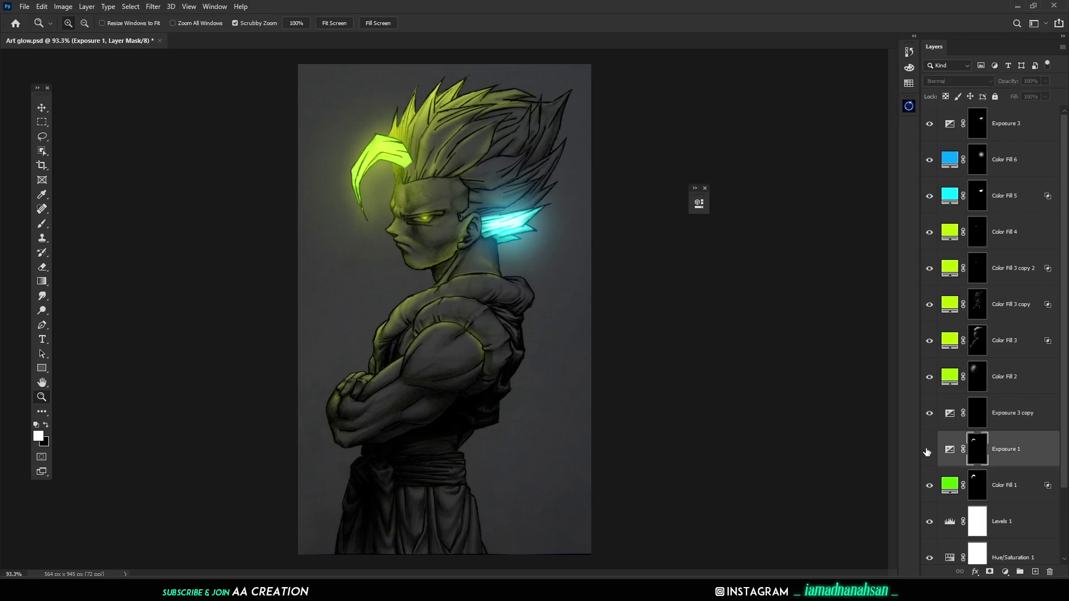
{"action": "key", "text": "Delete"}
- Brighten the middle of the front hair strand on the Exposure 3 copy mask with a small white brush at 12% flow
{"action": "left_click", "coordinate": [978, 418]}
{"action": "left_click_drag", "start_coordinate": [378, 121], "coordinate": [451, 123]}
{"action": "key", "text": "b"}
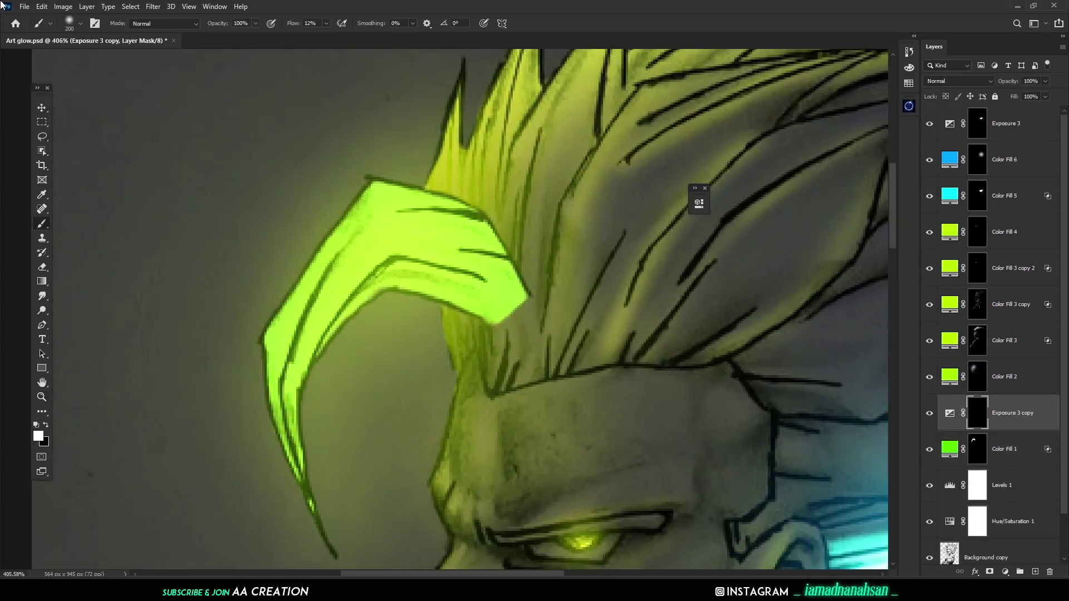
{"action": "key", "text": "bracketleft"}
{"action": "key", "text": "bracketleft"}
{"action": "key", "text": "bracketleft"}
{"action": "key", "text": "bracketleft"}
{"action": "key", "text": "bracketleft"}
{"action": "key", "text": "bracketleft"}
{"action": "key", "text": "bracketleft"}
{"action": "key", "text": "bracketleft"}
{"action": "key", "text": "bracketleft"}
{"action": "key", "text": "bracketleft"}
{"action": "key", "text": "bracketleft"}
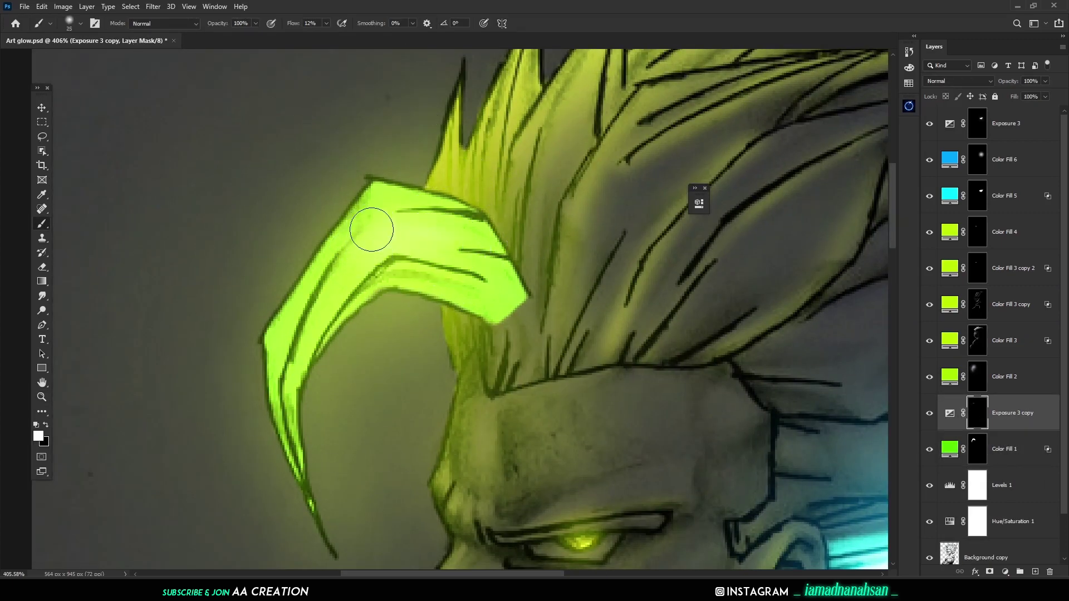
{"action": "mouse_move", "coordinate": [453, 245]}
{"action": "left_mouse_down"}
{"action": "mouse_move", "coordinate": [371, 243]}
{"action": "mouse_move", "coordinate": [302, 334]}
{"action": "left_mouse_up"}
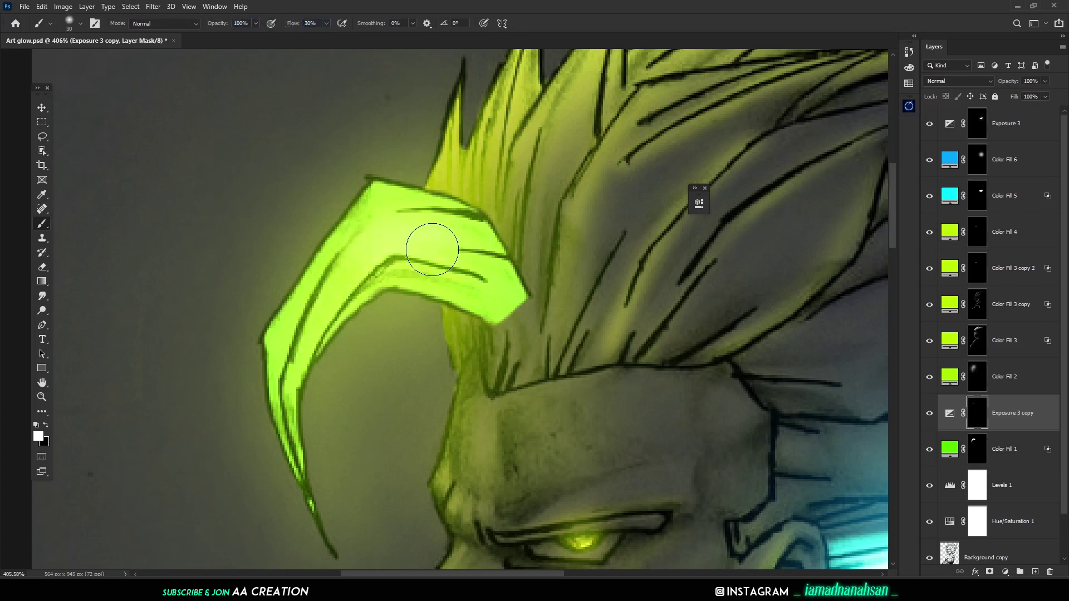
- Strengthen the highlight along the bend of the front hair strand with a white brush at 30% flow
{"action": "mouse_move", "coordinate": [432, 249]}
{"action": "left_mouse_down"}
{"action": "mouse_move", "coordinate": [359, 259]}
{"action": "mouse_move", "coordinate": [294, 346]}
{"action": "mouse_move", "coordinate": [485, 280]}
{"action": "mouse_move", "coordinate": [383, 247]}
{"action": "mouse_move", "coordinate": [385, 221]}
{"action": "left_mouse_up"}
{"action": "key", "text": "bracketleft"}
{"action": "key", "text": "bracketleft"}
{"action": "key", "text": "bracketleft"}
{"action": "left_click_drag", "start_coordinate": [313, 314], "coordinate": [297, 350]}
{"action": "key", "text": "ctrl+z"}
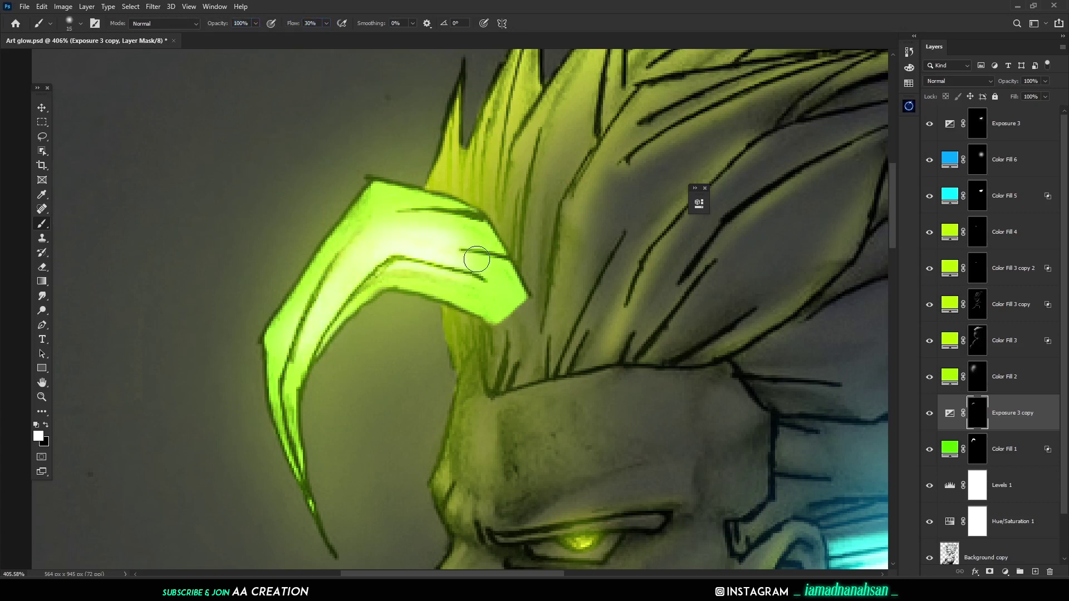
- Extend the highlight along the inner edge and outer curve of the front hair strand with a small white brush
{"action": "key", "text": "bracketright"}
{"action": "key", "text": "bracketright"}
{"action": "key", "text": "bracketright"}
{"action": "key", "text": "bracketright"}
{"action": "key", "text": "bracketright"}
{"action": "mouse_move", "coordinate": [471, 265]}
{"action": "left_mouse_down"}
{"action": "mouse_move", "coordinate": [358, 246]}
{"action": "mouse_move", "coordinate": [346, 367]}
{"action": "mouse_move", "coordinate": [372, 281]}
{"action": "mouse_move", "coordinate": [362, 256]}
{"action": "mouse_move", "coordinate": [308, 319]}
{"action": "mouse_move", "coordinate": [382, 237]}
{"action": "left_mouse_up"}
{"action": "key", "text": "ctrl+z"}
{"action": "key", "text": "bracketleft"}
{"action": "key", "text": "bracketleft"}
{"action": "key", "text": "bracketleft"}
{"action": "key", "text": "bracketleft"}
{"action": "left_click_drag", "start_coordinate": [482, 286], "coordinate": [385, 277]}
{"action": "mouse_move", "coordinate": [393, 222]}
{"action": "left_mouse_down"}
{"action": "mouse_move", "coordinate": [355, 222]}
{"action": "mouse_move", "coordinate": [302, 321]}
{"action": "left_mouse_up"}
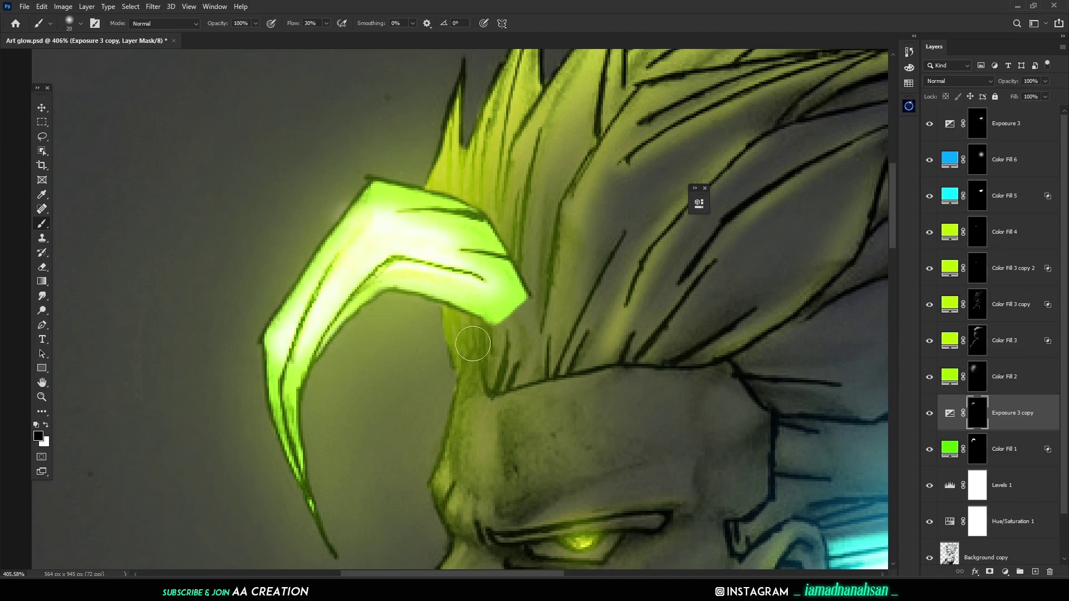
- Trim the highlight along the front strand's edges with a 20 px black brush and rebuild its center with white
{"action": "mouse_move", "coordinate": [314, 245]}
{"action": "left_mouse_down"}
{"action": "mouse_move", "coordinate": [261, 378]}
{"action": "mouse_move", "coordinate": [365, 287]}
{"action": "mouse_move", "coordinate": [507, 314]}
{"action": "left_mouse_up"}
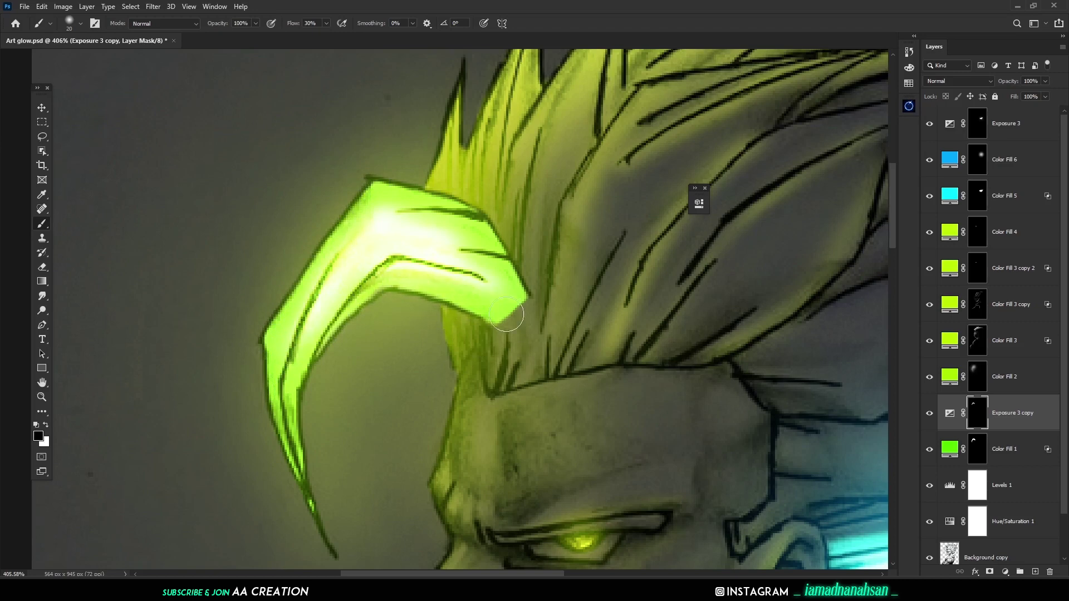
{"action": "left_click_drag", "start_coordinate": [412, 219], "coordinate": [526, 266]}
{"action": "left_click_drag", "start_coordinate": [409, 252], "coordinate": [484, 286]}
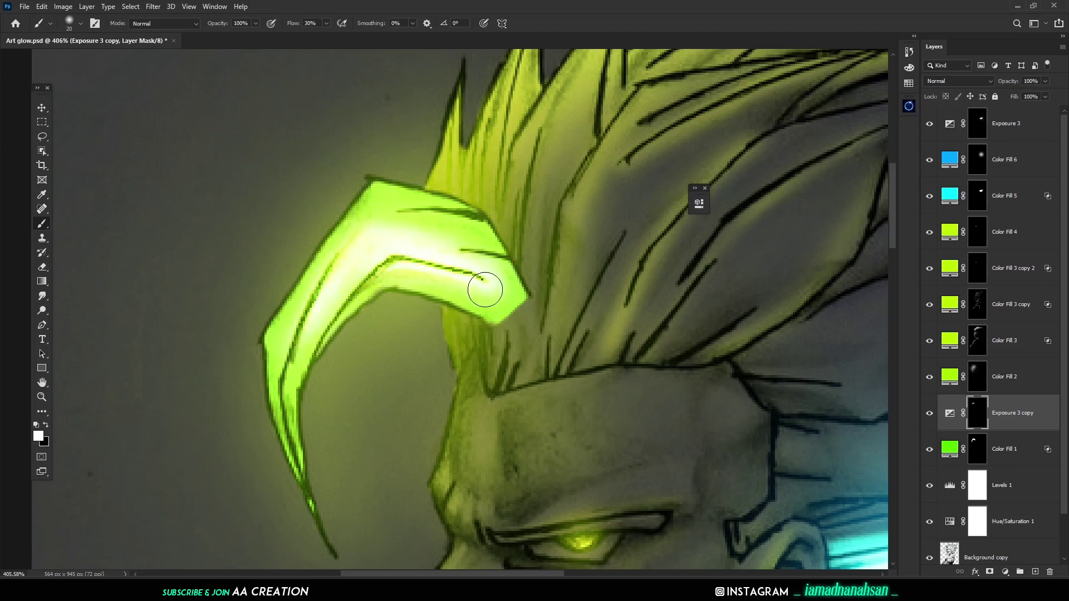
{"action": "key", "text": "x"}
{"action": "key", "text": "x"}
{"action": "mouse_move", "coordinate": [437, 249]}
{"action": "left_mouse_down"}
{"action": "mouse_move", "coordinate": [381, 231]}
{"action": "mouse_move", "coordinate": [334, 294]}
{"action": "left_mouse_up"}
{"action": "left_click_drag", "start_coordinate": [396, 272], "coordinate": [385, 224]}
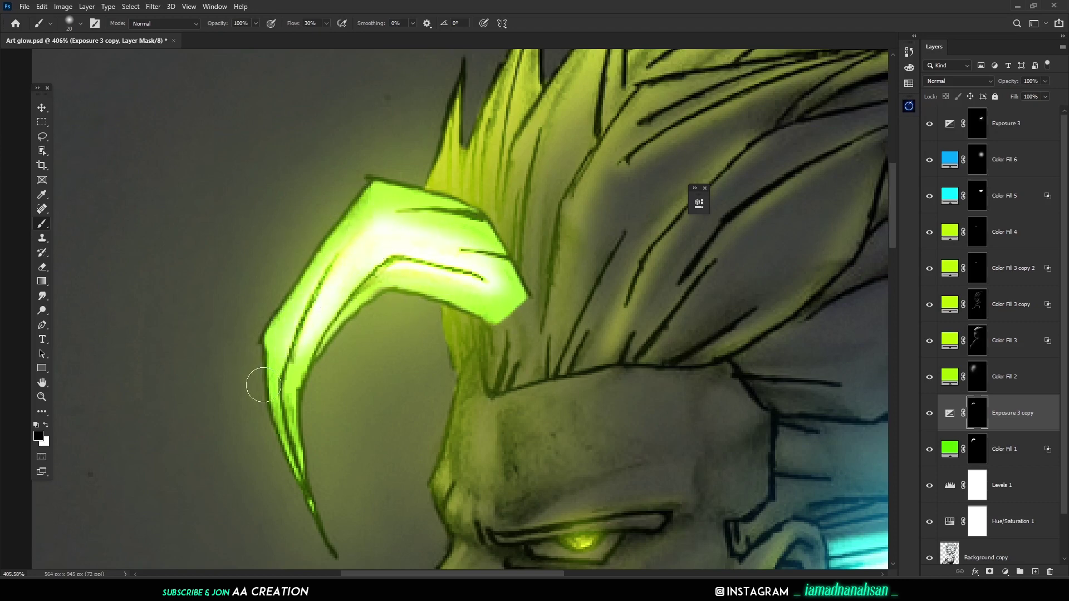
- Review the strand's exposure settings at 100% view, then fill the Exposure 3 copy mask with black to clear its highlights
{"action": "key", "text": "ctrl+1"}
{"action": "double_click", "coordinate": [949, 417]}
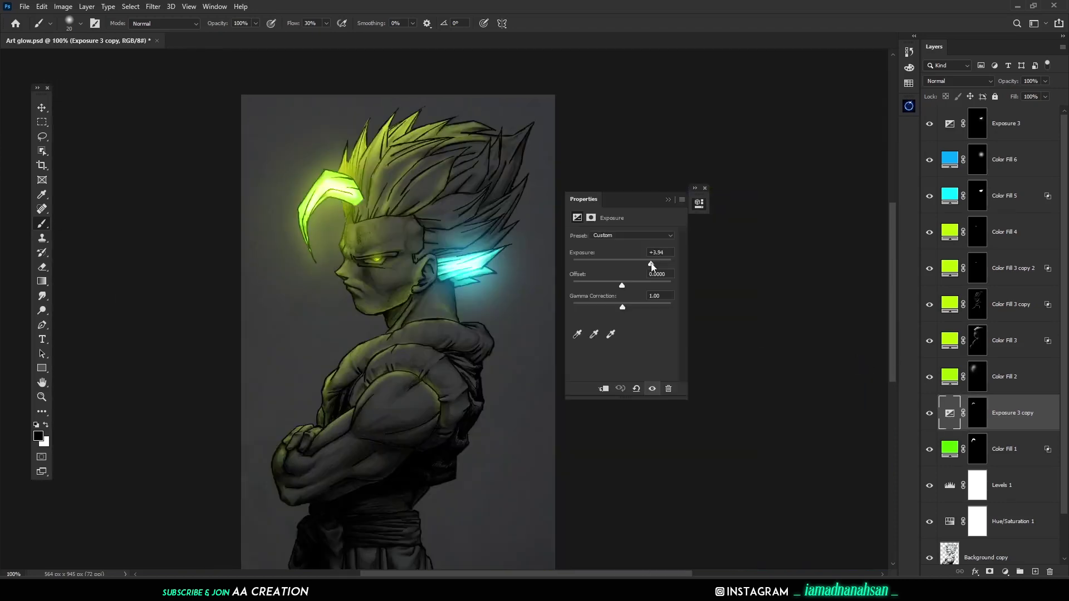
{"action": "left_click", "coordinate": [668, 199]}
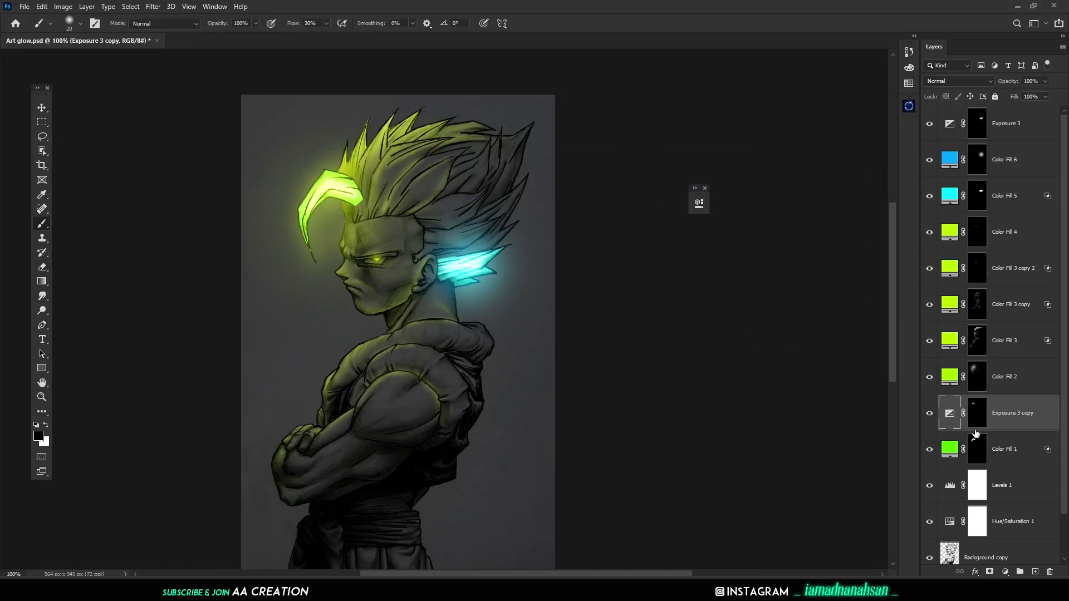
{"action": "left_click", "coordinate": [981, 421]}
{"action": "key", "text": "alt+BackSpace"}
- Paint a highlight through the middle of the front hair strand on the Exposure 3 copy mask with a white brush at 19% flow
{"action": "left_click_drag", "start_coordinate": [313, 156], "coordinate": [375, 199]}
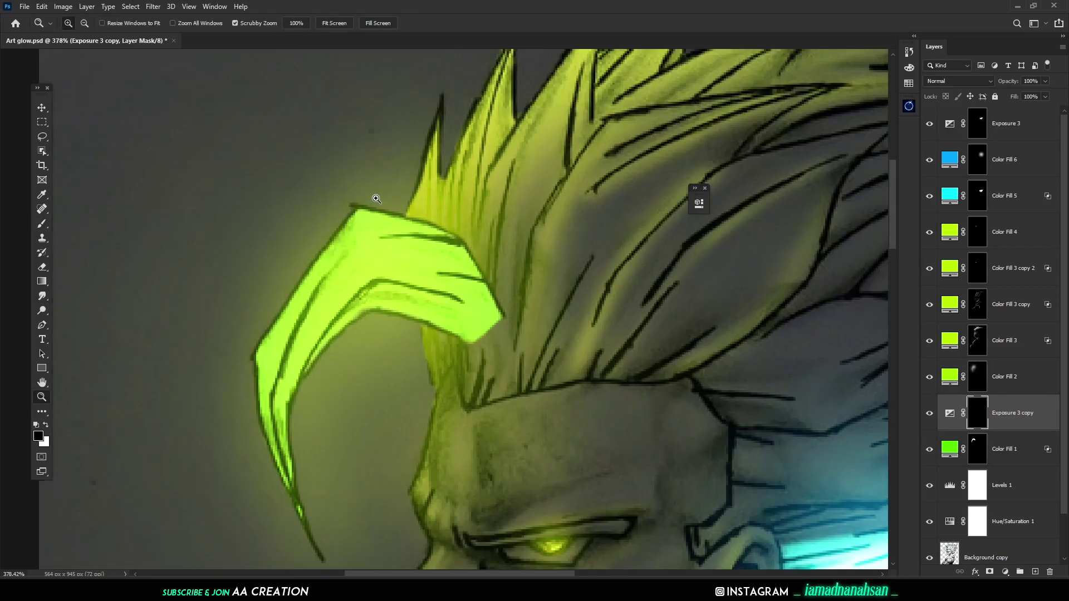
{"action": "key", "text": "bracketright"}
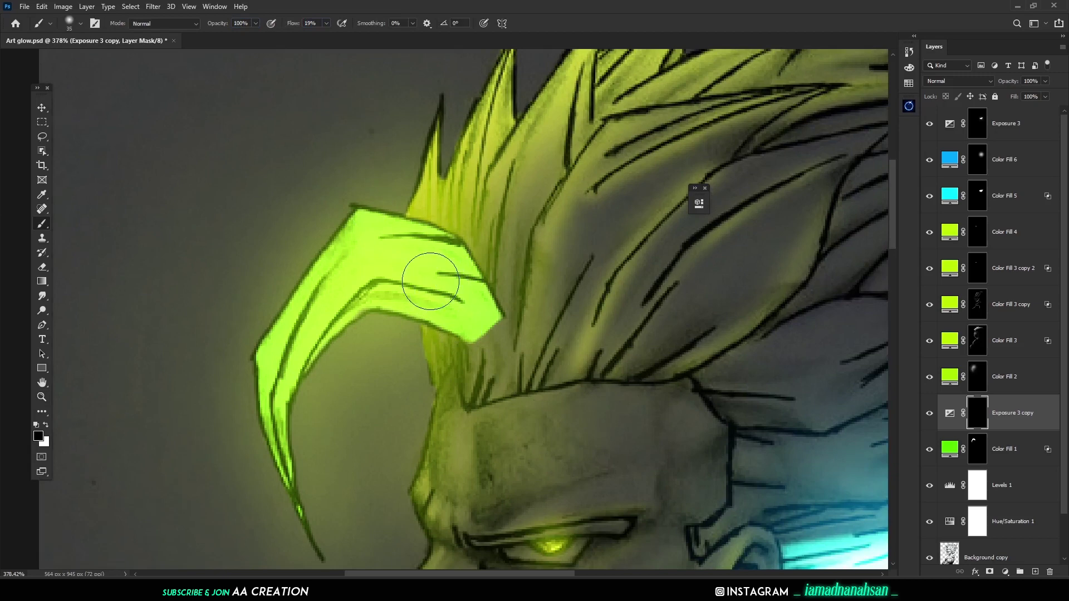
{"action": "key", "text": "x"}
{"action": "mouse_move", "coordinate": [420, 281]}
{"action": "left_mouse_down"}
{"action": "mouse_move", "coordinate": [377, 280]}
{"action": "mouse_move", "coordinate": [355, 264]}
{"action": "mouse_move", "coordinate": [288, 352]}
{"action": "mouse_move", "coordinate": [367, 261]}
{"action": "mouse_move", "coordinate": [278, 365]}
{"action": "mouse_move", "coordinate": [337, 283]}
{"action": "mouse_move", "coordinate": [279, 369]}
{"action": "mouse_move", "coordinate": [278, 435]}
{"action": "left_mouse_up"}
- Extend the highlight down the narrow lower part of the front strand with a 10 px white brush
{"action": "key", "text": "bracketleft"}
{"action": "key", "text": "bracketleft"}
{"action": "key", "text": "bracketleft"}
{"action": "key", "text": "bracketleft"}
{"action": "key", "text": "bracketleft"}
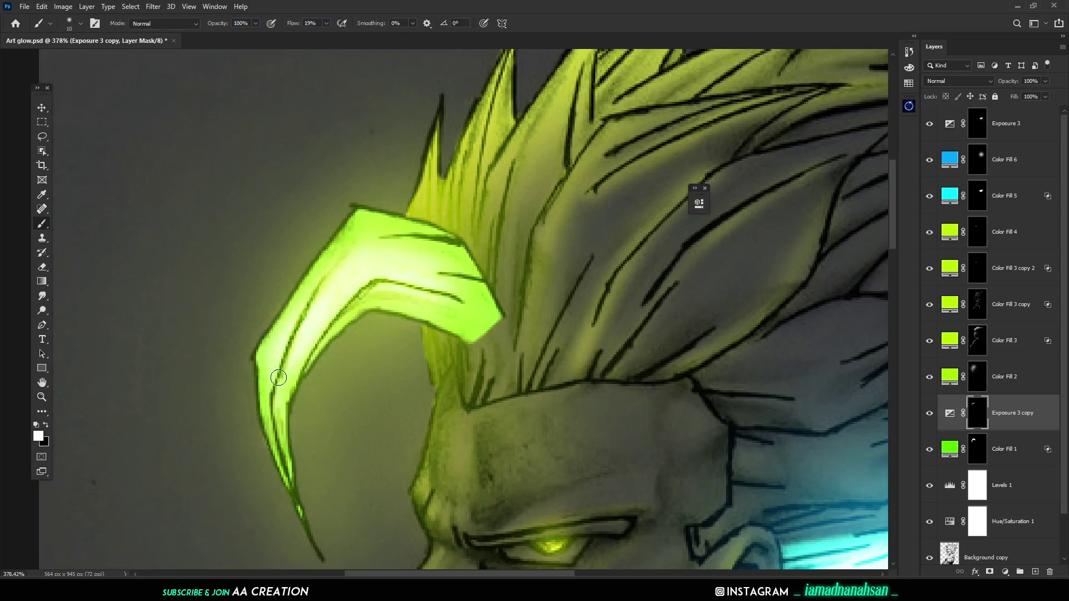
{"action": "left_click_drag", "start_coordinate": [279, 379], "coordinate": [280, 447]}
{"action": "left_click_drag", "start_coordinate": [273, 402], "coordinate": [281, 459]}
{"action": "left_click_drag", "start_coordinate": [267, 422], "coordinate": [274, 457]}
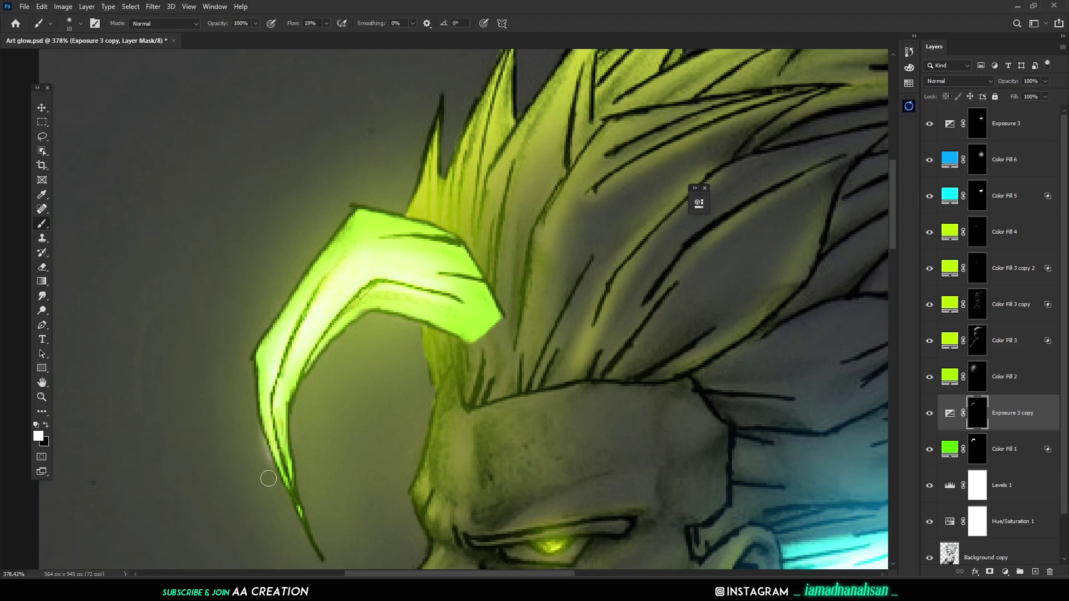
- Remove the highlight spill outside the front strand's lower edge with a small black brush
{"action": "key", "text": "ctrl+space"}
{"action": "left_click", "coordinate": [272, 471], "text": "ctrl"}
{"action": "key", "text": "x"}
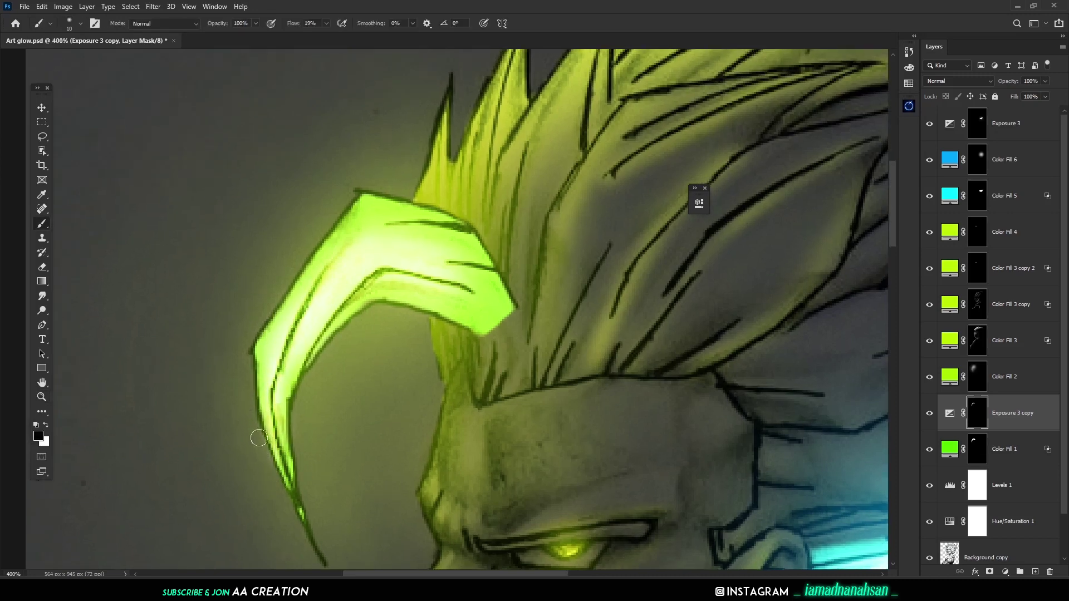
{"action": "key", "text": "bracketleft"}
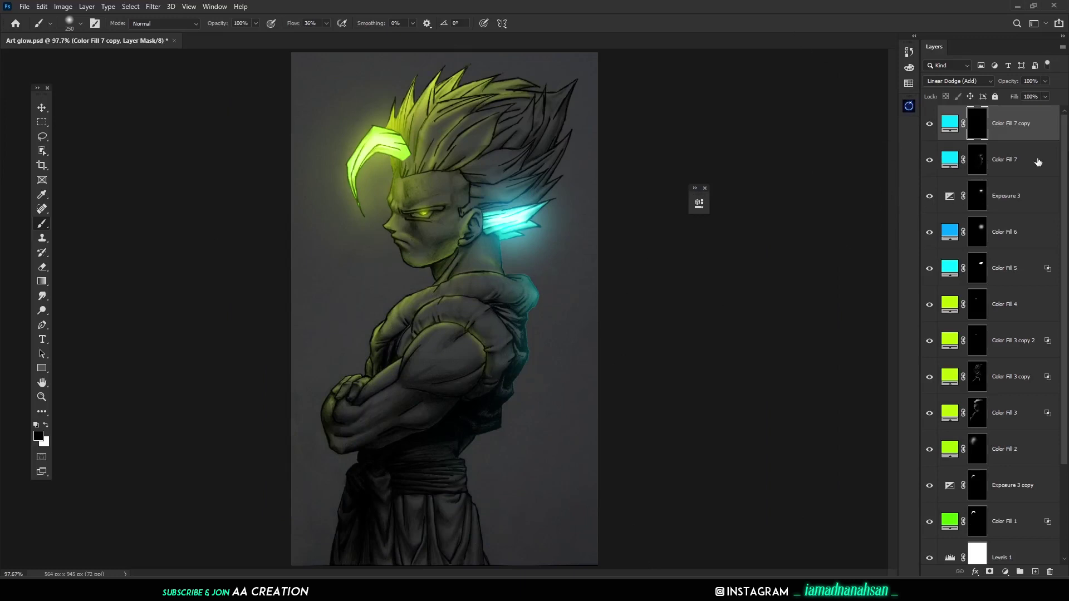
- Soften the cyan light on the back of the shoulder on the Color Fill 7 mask with a 250 px black brush at 36% flow
{"action": "key", "text": "alt+bracketleft"}
{"action": "left_click", "coordinate": [518, 321]}
{"action": "key", "text": "x"}
{"action": "left_click", "coordinate": [537, 300]}
{"action": "key", "text": "ctrl+z"}
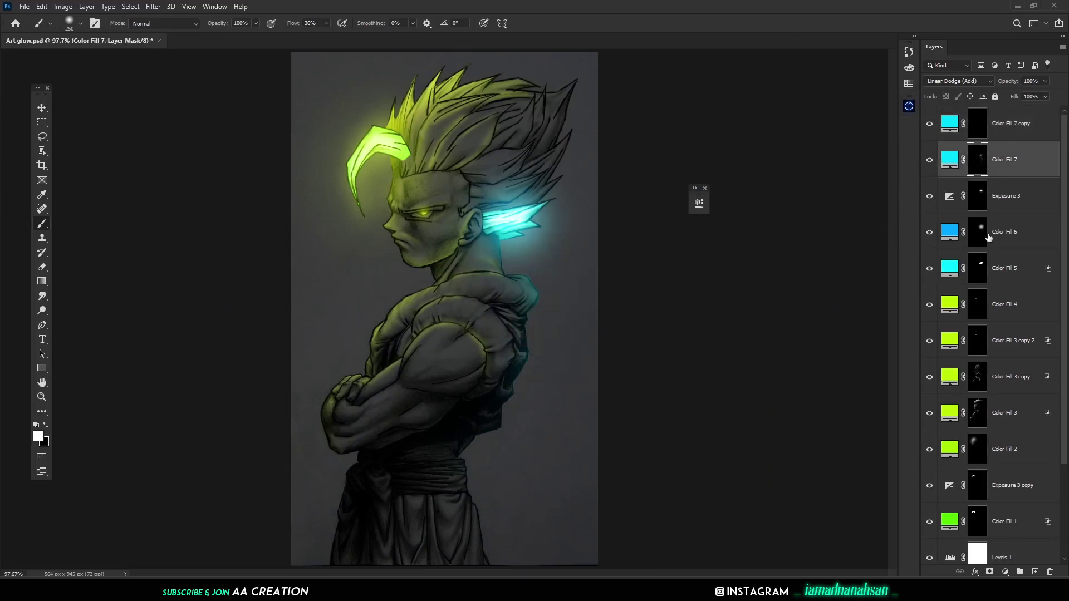
- Load the Background copy figure as a selection and soften the cyan light on the back shoulder with a black brush
{"action": "scroll", "coordinate": [988, 239], "scroll_direction": "down", "scroll_amount": 5}
{"action": "left_click", "coordinate": [949, 510], "text": "ctrl"}
{"action": "scroll", "coordinate": [988, 279], "scroll_direction": "up", "scroll_amount": 5}
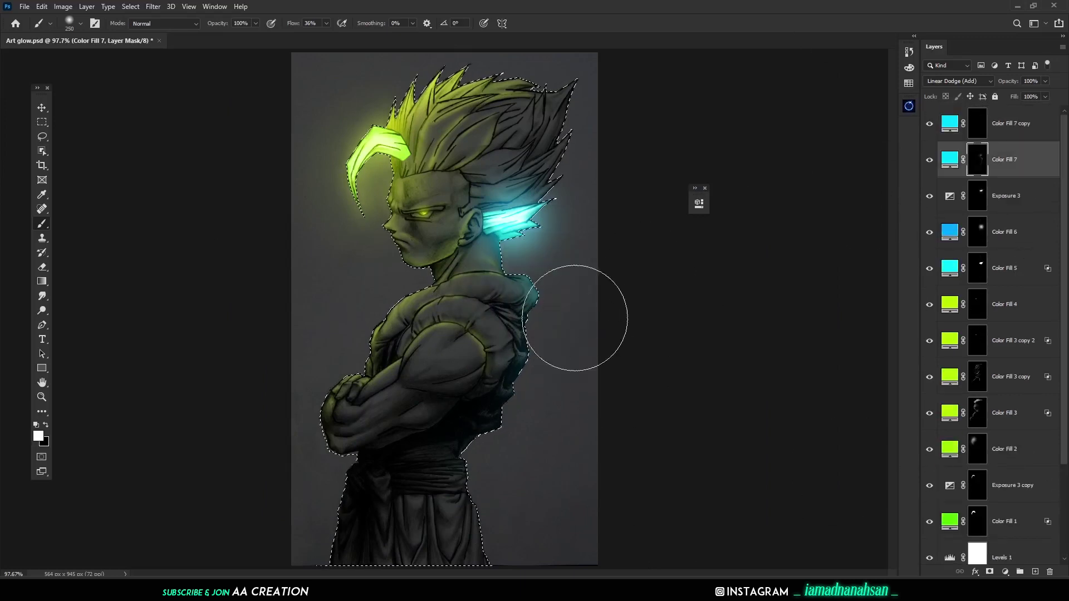
{"action": "key", "text": "x"}
{"action": "left_click_drag", "start_coordinate": [527, 316], "coordinate": [504, 328]}
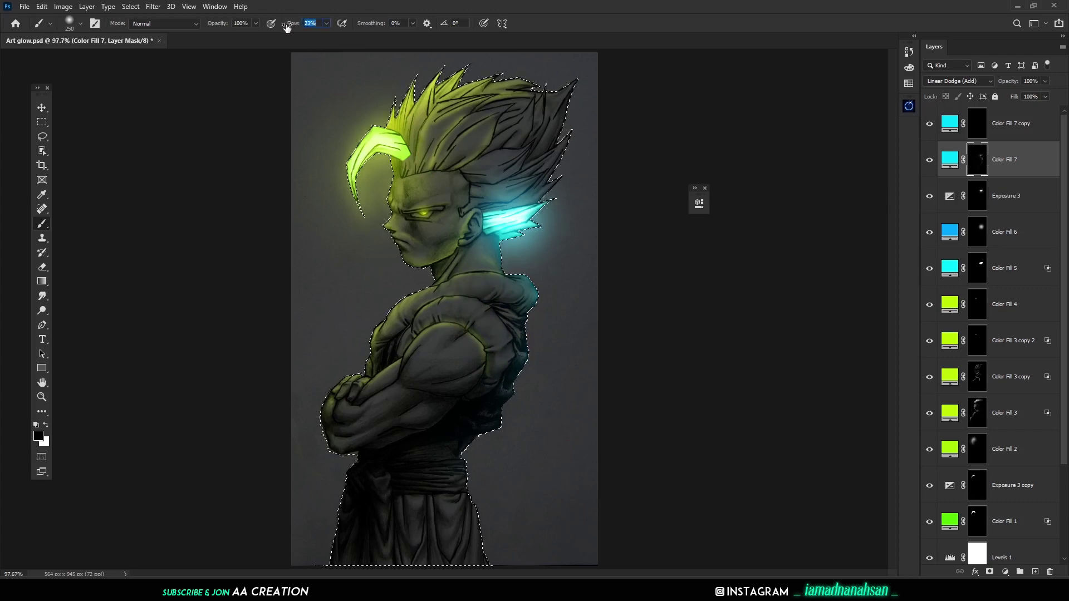
- Spread soft cyan light over the shoulder and back on the Color Fill 7 mask with a 400 px white brush at 23% flow
{"action": "key", "text": "bracketright"}
{"action": "key", "text": "bracketright"}
{"action": "key", "text": "x"}
{"action": "left_click", "coordinate": [518, 314]}
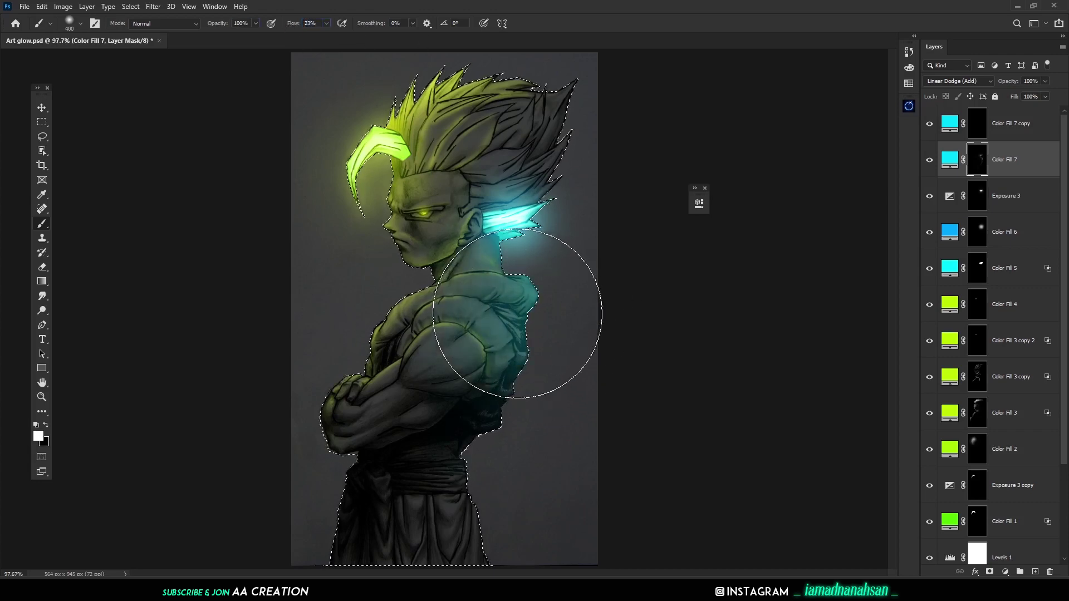
{"action": "left_click", "coordinate": [470, 415]}
- Fade the excess cyan light over the shoulder and upper arm on the Color Fill 7 mask with black, reducing the brush to 175 px
{"action": "key", "text": "x"}
{"action": "left_click", "coordinate": [542, 284]}
{"action": "key", "text": "x"}
{"action": "left_click", "coordinate": [581, 322]}
{"action": "key", "text": "x"}
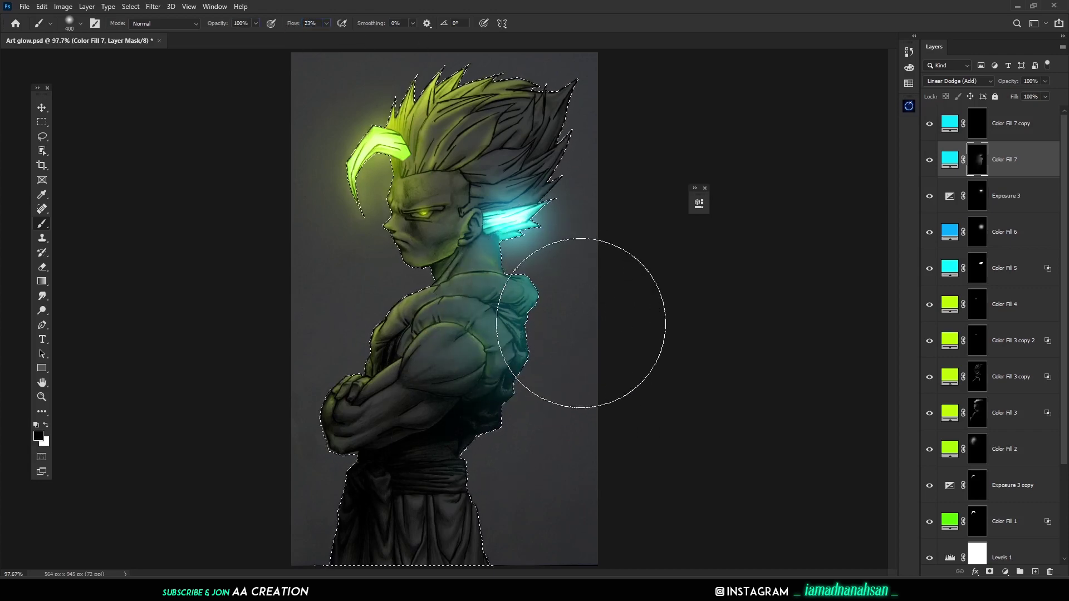
{"action": "key", "text": "bracketleft"}
{"action": "key", "text": "bracketleft"}
{"action": "key", "text": "bracketleft"}
{"action": "key", "text": "bracketleft"}
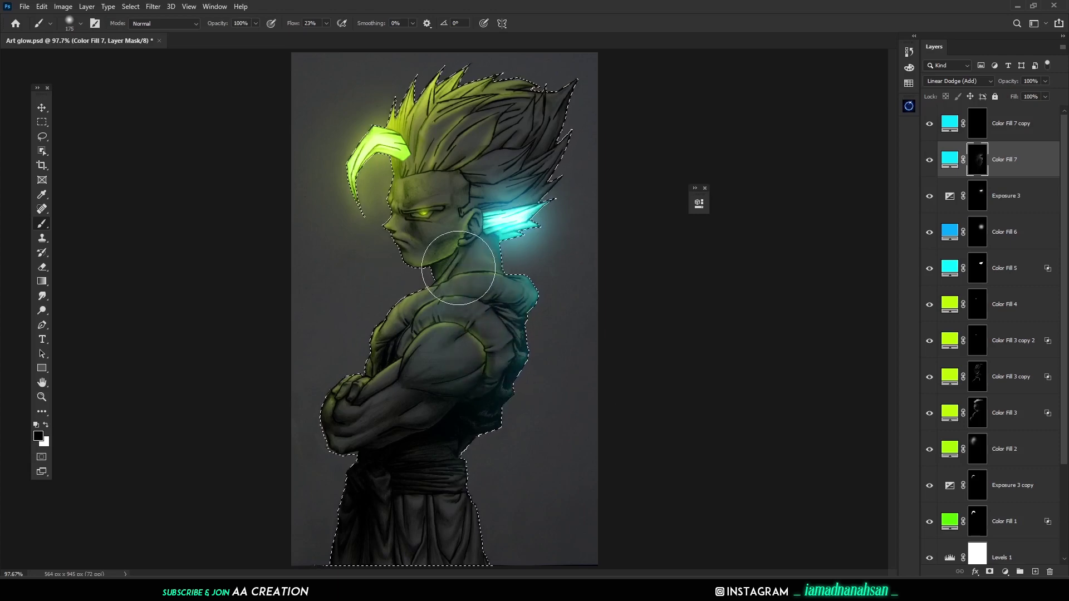
- Paint a cyan rim along the fold behind the sleeve on the Color Fill 7 copy mask with a 40 px brush at 23% flow
{"action": "left_click", "coordinate": [977, 124]}
{"action": "key", "text": "z"}
{"action": "left_click_drag", "start_coordinate": [501, 274], "coordinate": [531, 309]}
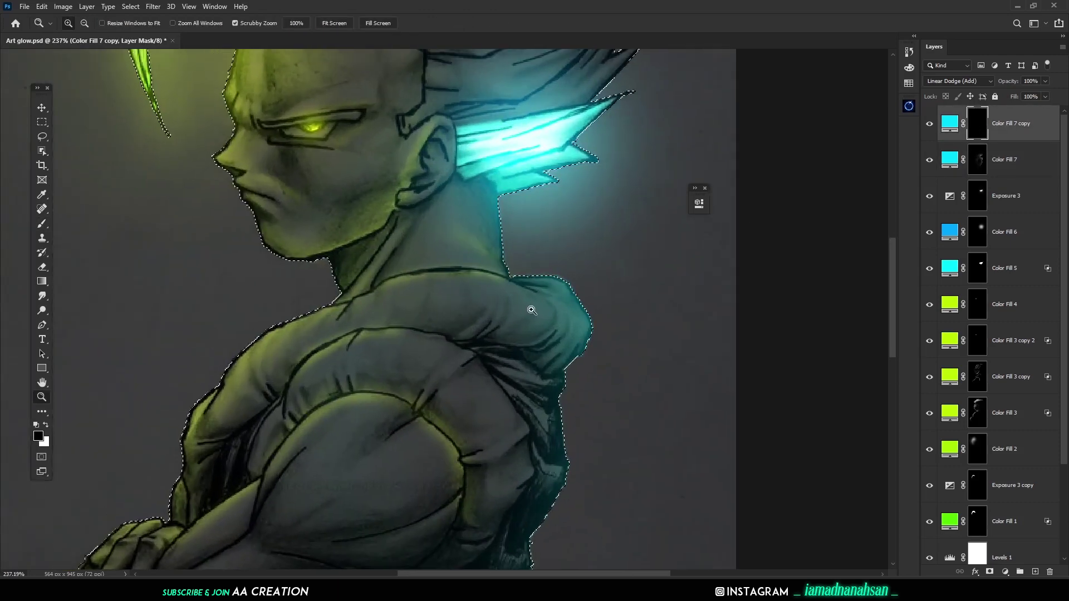
{"action": "key", "text": "b"}
{"action": "key", "text": "bracketleft"}
{"action": "key", "text": "bracketleft"}
{"action": "key", "text": "bracketleft"}
{"action": "key", "text": "bracketleft"}
{"action": "key", "text": "bracketleft"}
{"action": "key", "text": "bracketleft"}
{"action": "key", "text": "bracketleft"}
{"action": "key", "text": "bracketleft"}
{"action": "key", "text": "bracketleft"}
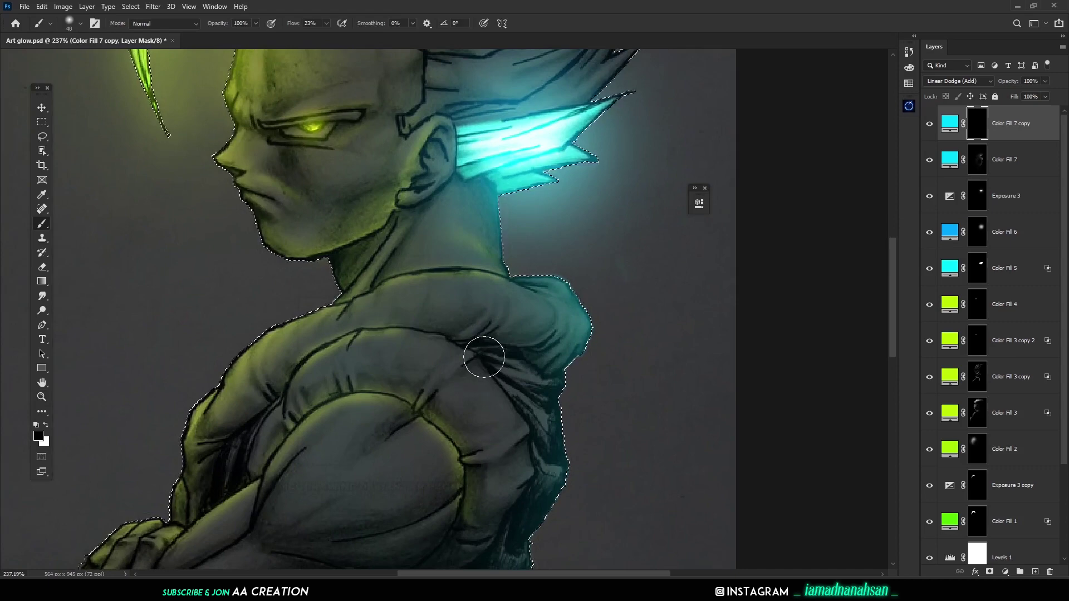
{"action": "mouse_move", "coordinate": [484, 357]}
{"action": "left_mouse_down"}
{"action": "mouse_move", "coordinate": [510, 403]}
{"action": "mouse_move", "coordinate": [509, 451]}
{"action": "mouse_move", "coordinate": [481, 387]}
{"action": "mouse_move", "coordinate": [451, 364]}
{"action": "mouse_move", "coordinate": [498, 340]}
{"action": "mouse_move", "coordinate": [492, 347]}
{"action": "mouse_move", "coordinate": [508, 319]}
{"action": "mouse_move", "coordinate": [538, 345]}
{"action": "mouse_move", "coordinate": [481, 343]}
{"action": "mouse_move", "coordinate": [510, 368]}
{"action": "mouse_move", "coordinate": [532, 449]}
{"action": "left_mouse_up"}
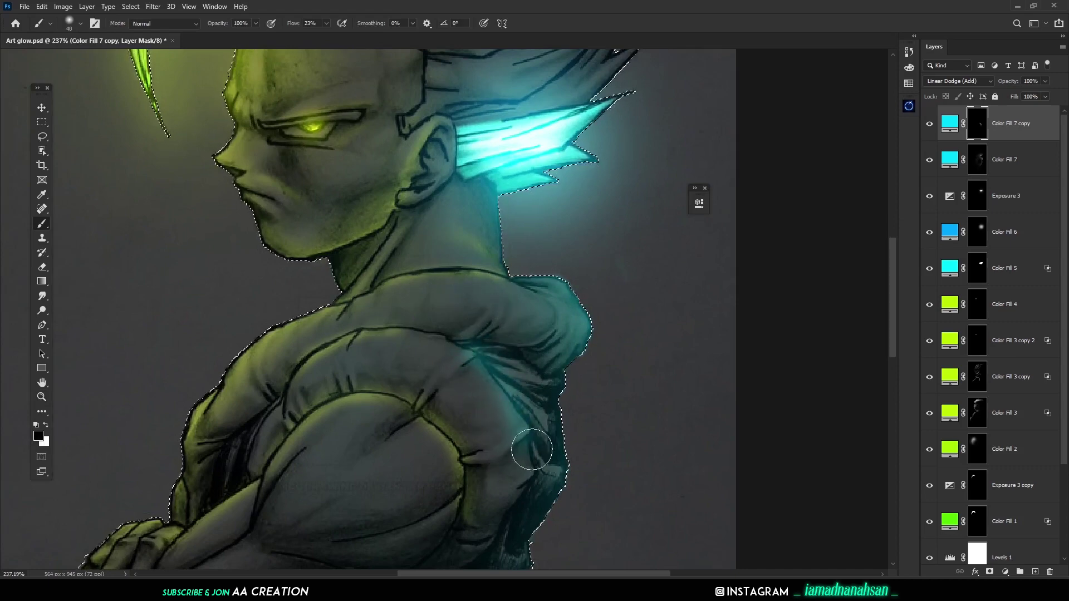
- Paint a cyan streak along the sleeve's rear crease with a 25 px white brush and trim its upper edge with black
{"action": "scroll", "coordinate": [473, 306], "scroll_direction": "down", "scroll_amount": 5}
{"action": "key", "text": "bracketleft"}
{"action": "key", "text": "bracketleft"}
{"action": "key", "text": "bracketleft"}
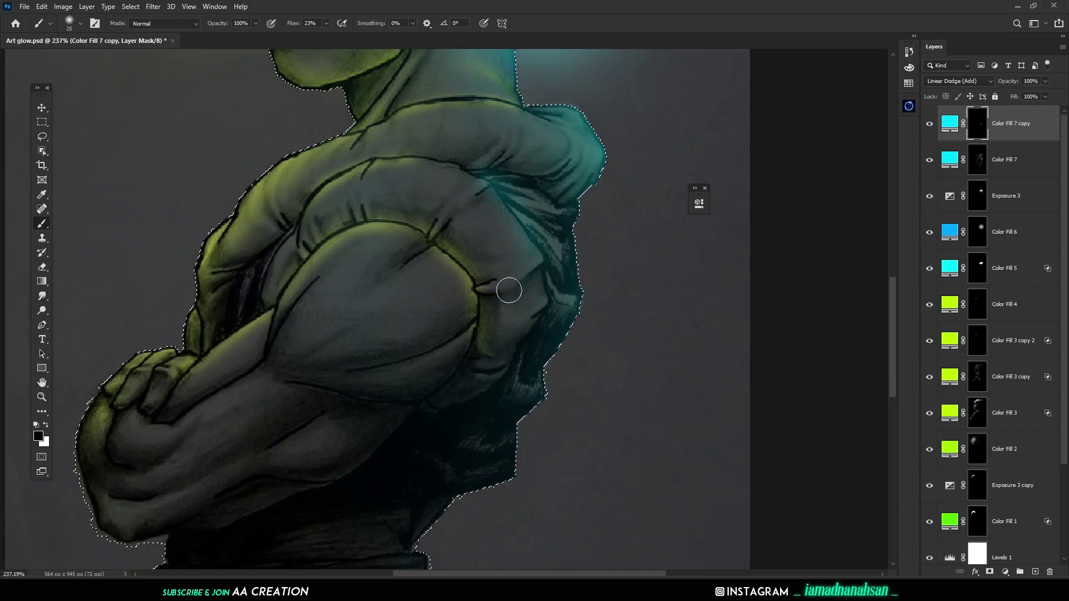
{"action": "left_click_drag", "start_coordinate": [536, 258], "coordinate": [477, 296]}
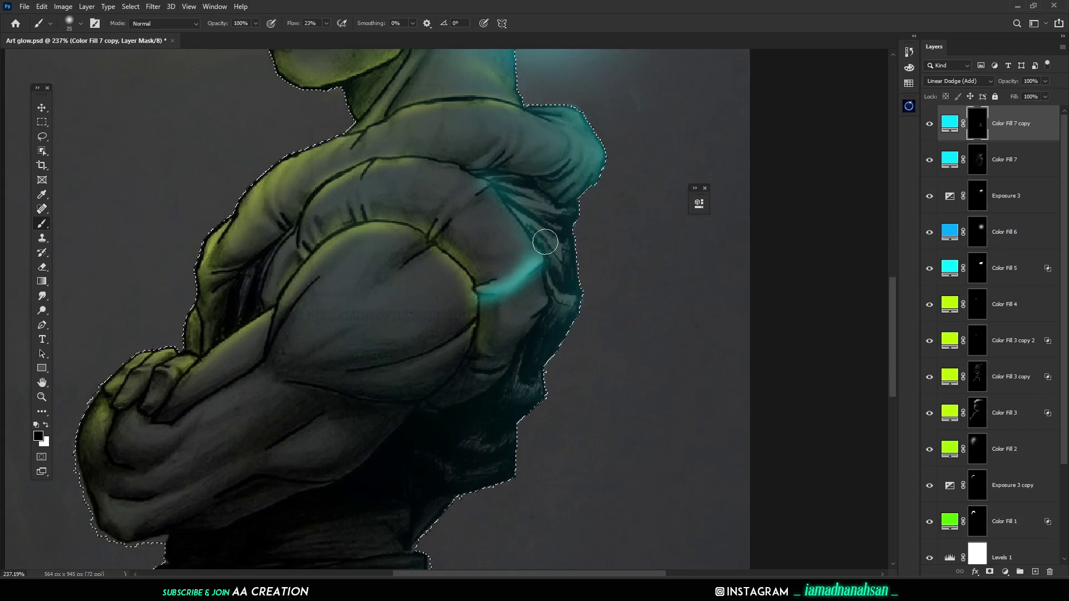
{"action": "mouse_move", "coordinate": [545, 242]}
{"action": "left_mouse_down"}
{"action": "mouse_move", "coordinate": [525, 268]}
{"action": "mouse_move", "coordinate": [444, 295]}
{"action": "left_mouse_up"}
{"action": "key", "text": "x"}
{"action": "left_click_drag", "start_coordinate": [547, 261], "coordinate": [470, 301]}
{"action": "key", "text": "x"}
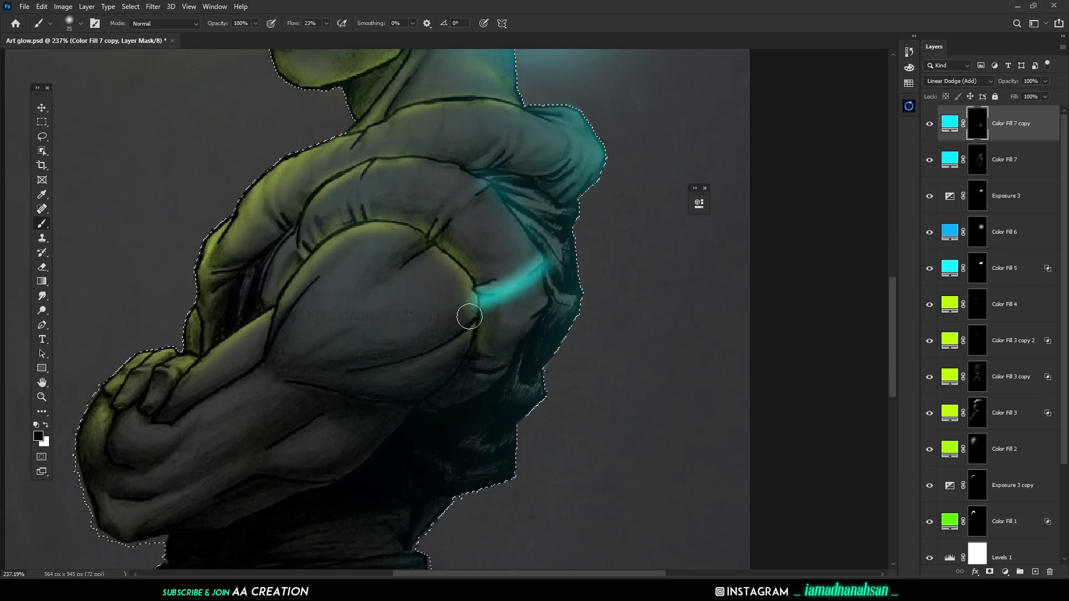
- Add a second cyan streak on the sleeve crease below the collar and soften its lower edge with a black brush
{"action": "key", "text": "x"}
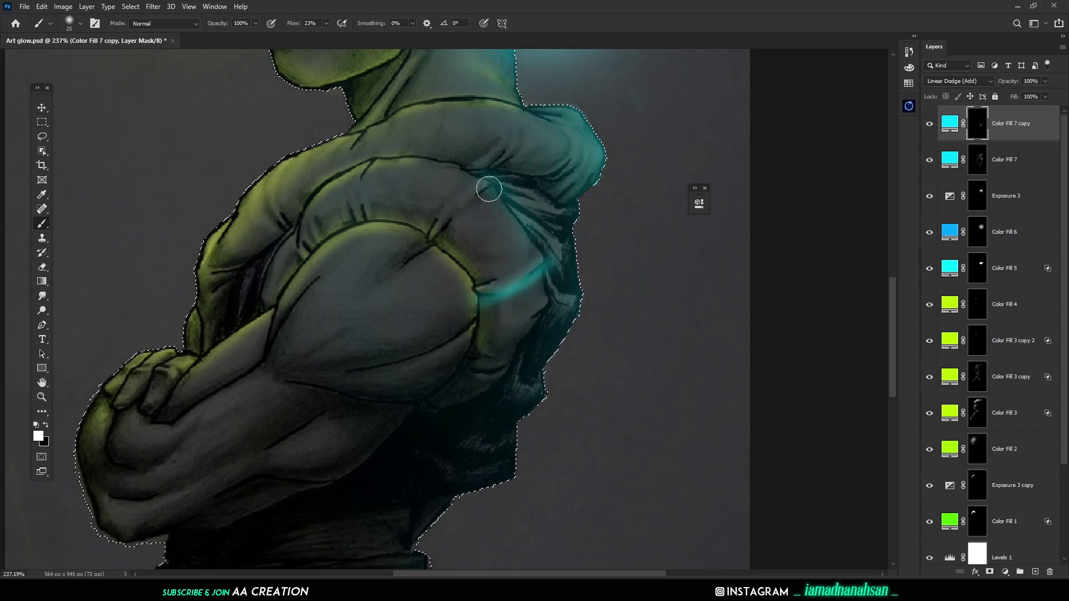
{"action": "mouse_move", "coordinate": [489, 186]}
{"action": "left_mouse_down"}
{"action": "mouse_move", "coordinate": [430, 236]}
{"action": "mouse_move", "coordinate": [472, 170]}
{"action": "mouse_move", "coordinate": [420, 225]}
{"action": "left_mouse_up"}
{"action": "key", "text": "x"}
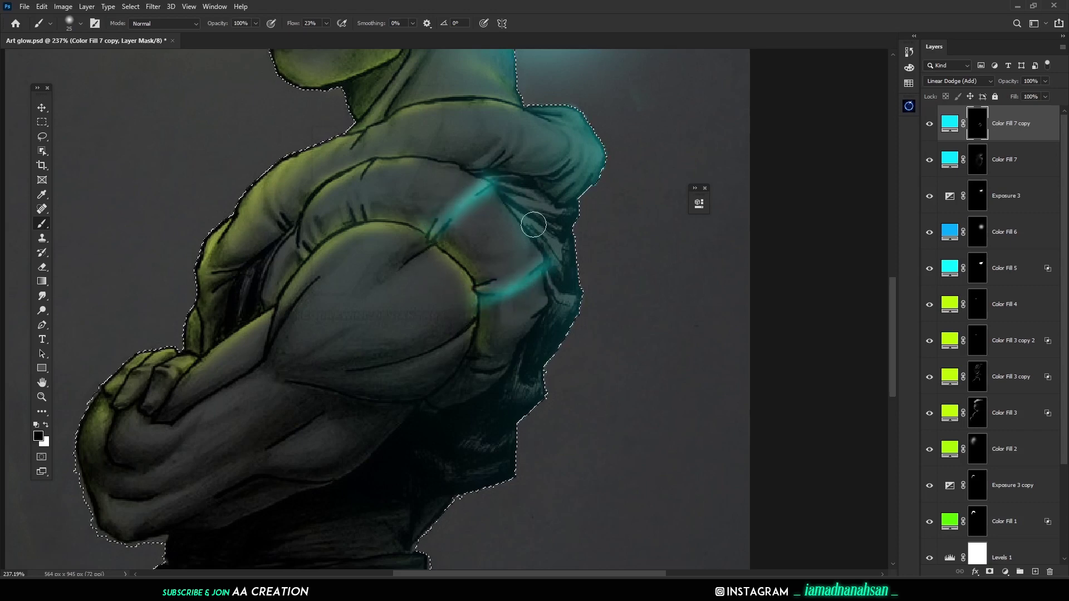
{"action": "left_click_drag", "start_coordinate": [509, 201], "coordinate": [470, 241]}
{"action": "mouse_move", "coordinate": [482, 314]}
{"action": "left_mouse_down"}
{"action": "mouse_move", "coordinate": [510, 353]}
{"action": "mouse_move", "coordinate": [504, 393]}
{"action": "left_mouse_up"}
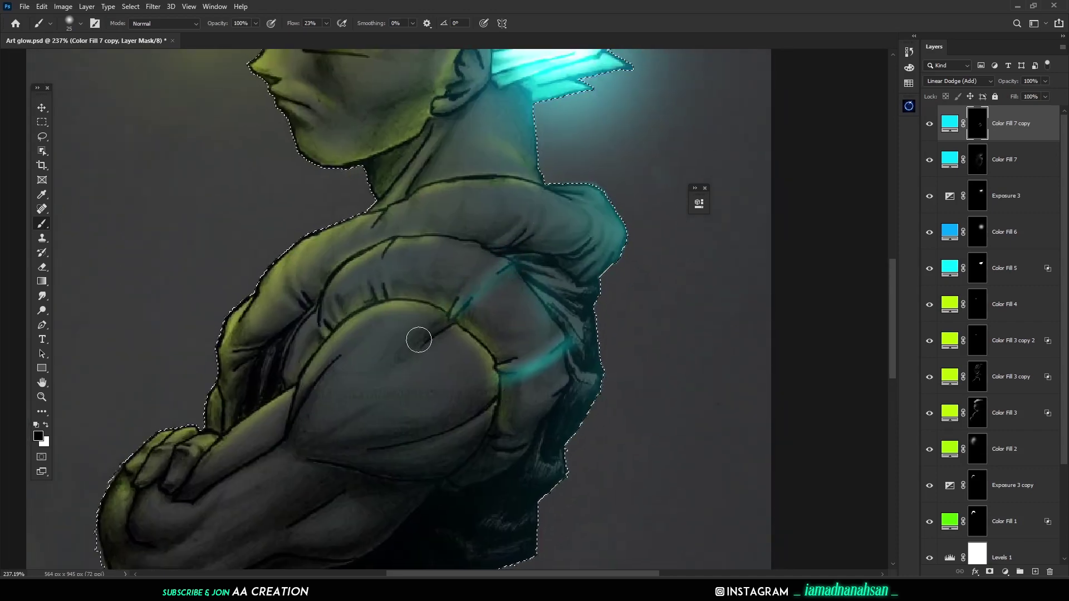
- Paint cyan light along the folds at the back of the collar on the Color Fill 7 copy mask with the 25 px brush
{"action": "left_click_drag", "start_coordinate": [564, 270], "coordinate": [550, 334]}
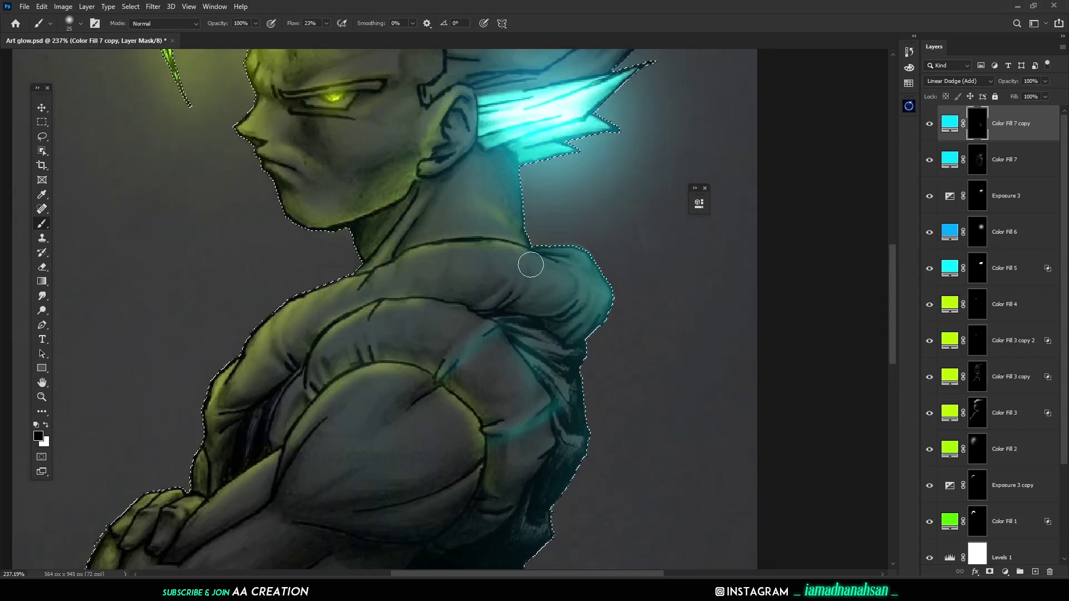
{"action": "mouse_move", "coordinate": [515, 250]}
{"action": "left_mouse_down"}
{"action": "mouse_move", "coordinate": [492, 305]}
{"action": "mouse_move", "coordinate": [532, 232]}
{"action": "mouse_move", "coordinate": [536, 275]}
{"action": "mouse_move", "coordinate": [574, 264]}
{"action": "mouse_move", "coordinate": [550, 332]}
{"action": "mouse_move", "coordinate": [566, 246]}
{"action": "mouse_move", "coordinate": [549, 341]}
{"action": "mouse_move", "coordinate": [555, 243]}
{"action": "mouse_move", "coordinate": [550, 342]}
{"action": "mouse_move", "coordinate": [549, 258]}
{"action": "mouse_move", "coordinate": [547, 334]}
{"action": "left_mouse_up"}
{"action": "key", "text": "x"}
{"action": "key", "text": "x"}
{"action": "left_click_drag", "start_coordinate": [557, 254], "coordinate": [577, 284]}
{"action": "key", "text": "x"}
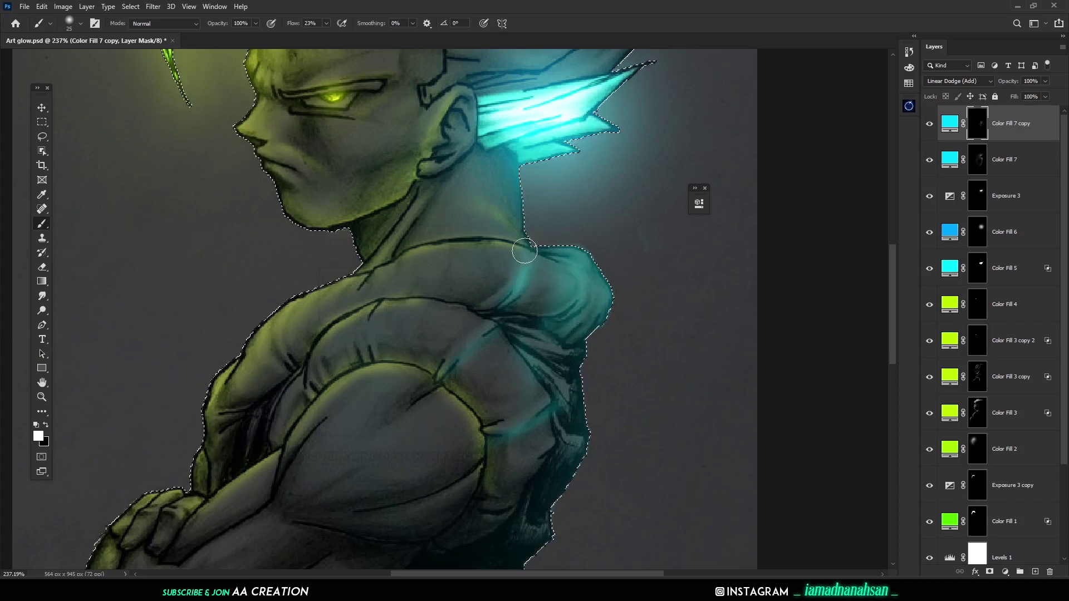
- Paint a cyan rim up the back edge of the neck toward the glowing hair spikes with the white brush
{"action": "left_click_drag", "start_coordinate": [524, 251], "coordinate": [494, 159]}
{"action": "key", "text": "x"}
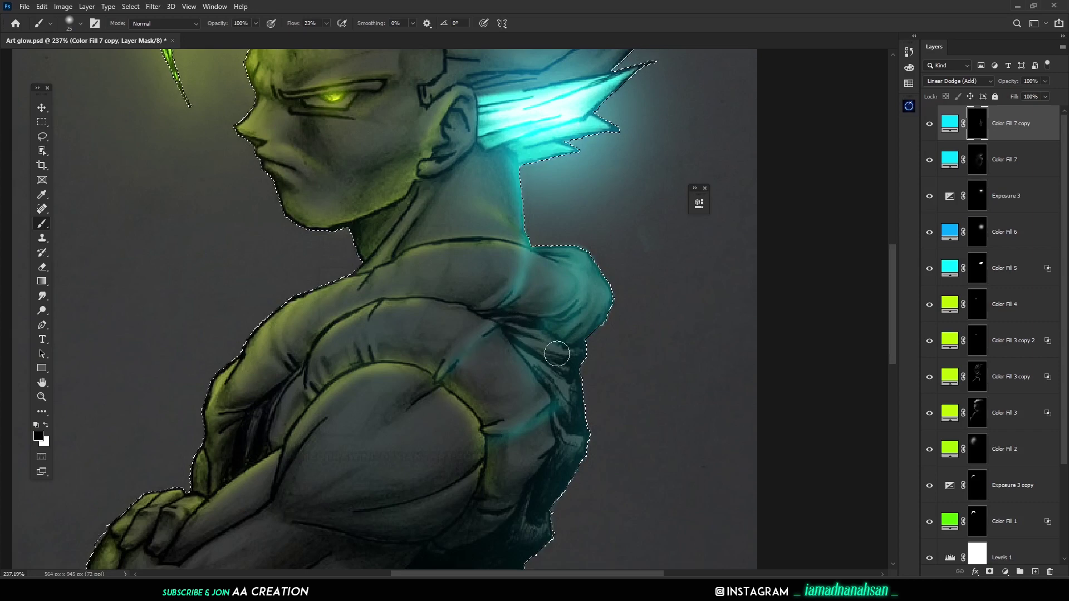
{"action": "scroll", "coordinate": [759, 276], "scroll_direction": "down", "scroll_amount": 5}
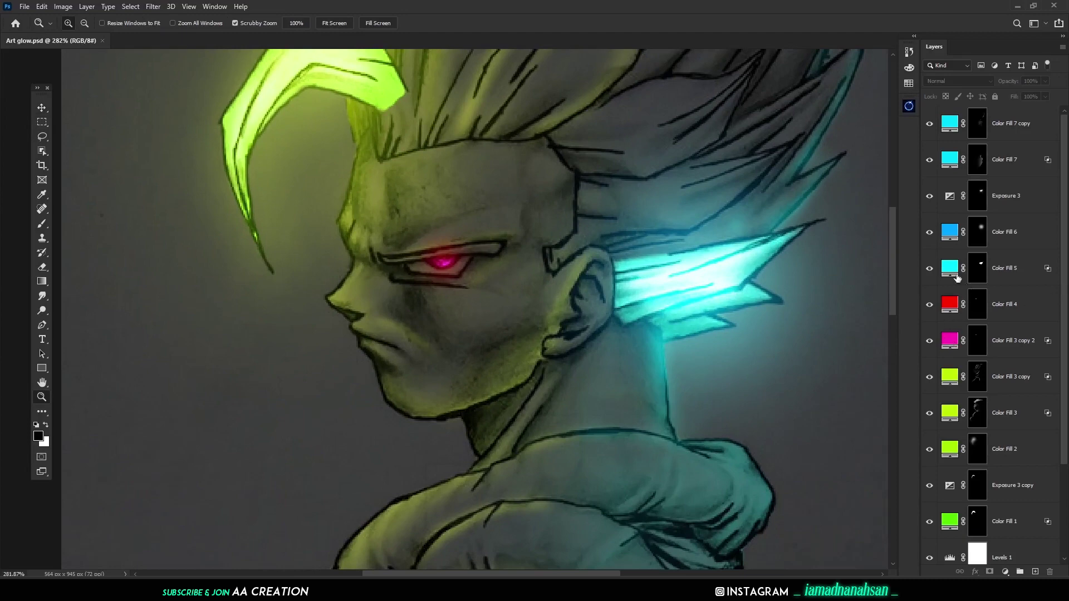
- Recolor the eye's Color Fill 3 copy 2 layer to red #ff0600, hiding the Color Fill 4 glow while choosing the color
{"action": "left_click", "coordinate": [929, 305]}
{"action": "left_click_drag", "start_coordinate": [575, 293], "coordinate": [544, 298]}
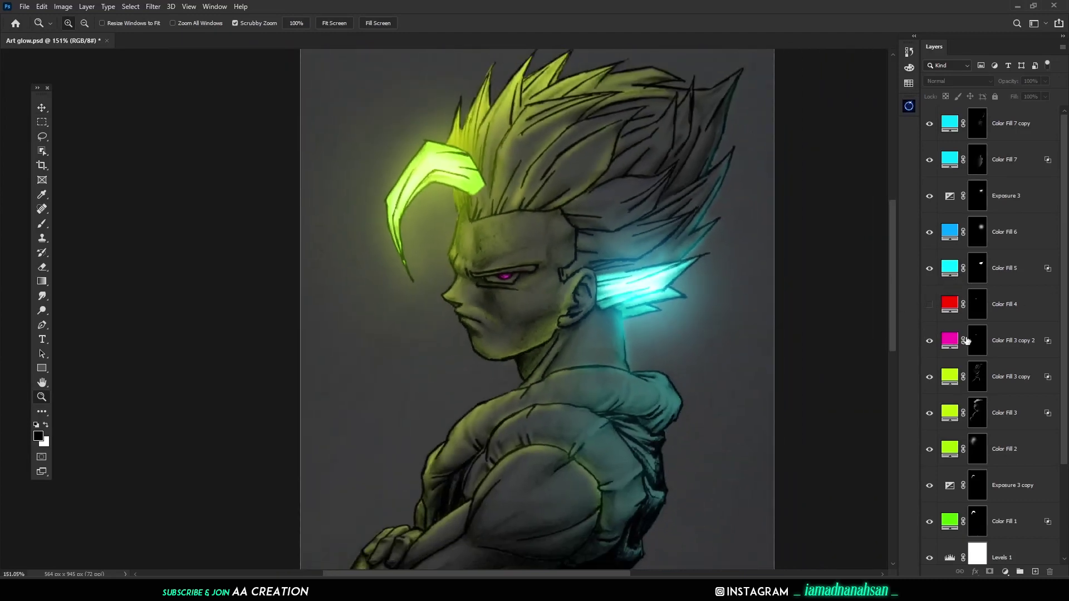
{"action": "double_click", "coordinate": [949, 340]}
{"action": "left_click_drag", "start_coordinate": [934, 254], "coordinate": [928, 349]}
{"action": "left_click_drag", "start_coordinate": [925, 352], "coordinate": [925, 377]}
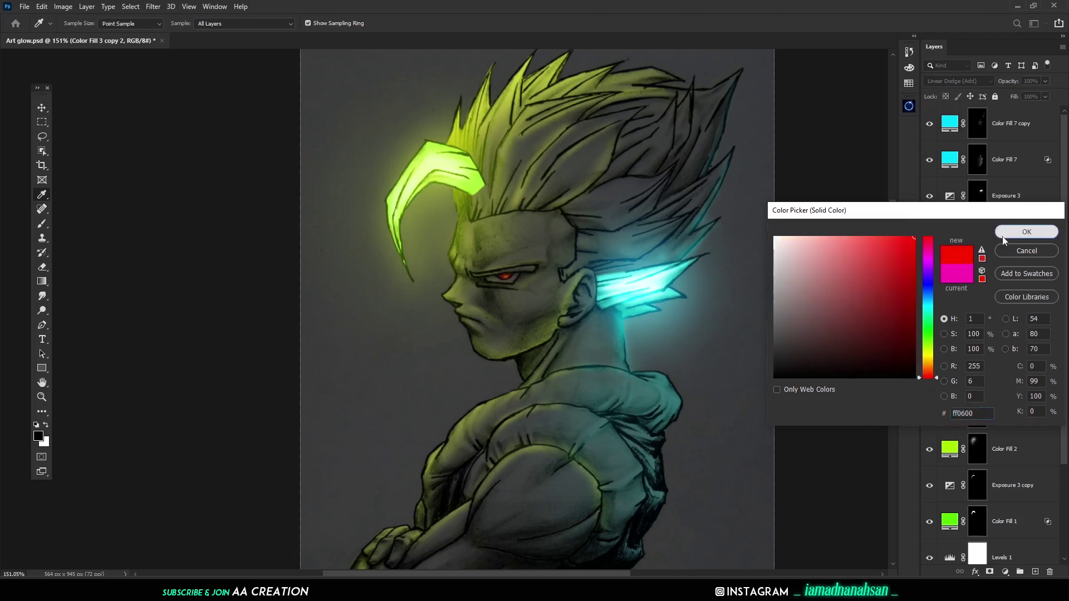
{"action": "left_click", "coordinate": [1019, 231]}
{"action": "key", "text": "z"}
{"action": "left_click", "coordinate": [929, 304]}
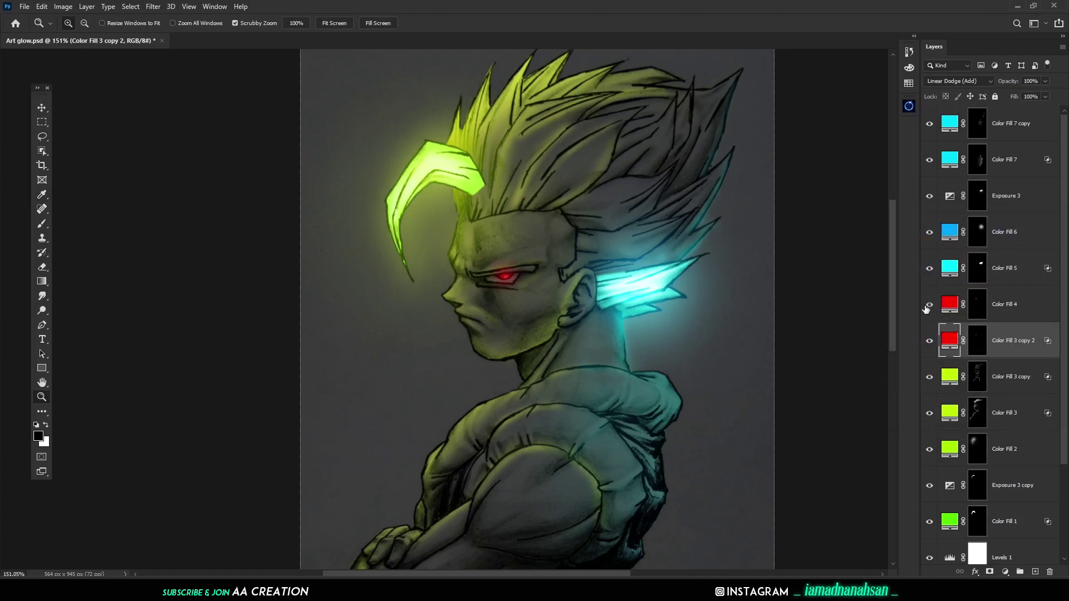
- Enlarge the glow around the eye on the Color Fill 4 mask with a smaller white brush
{"action": "left_click", "coordinate": [973, 302]}
{"action": "key", "text": "b"}
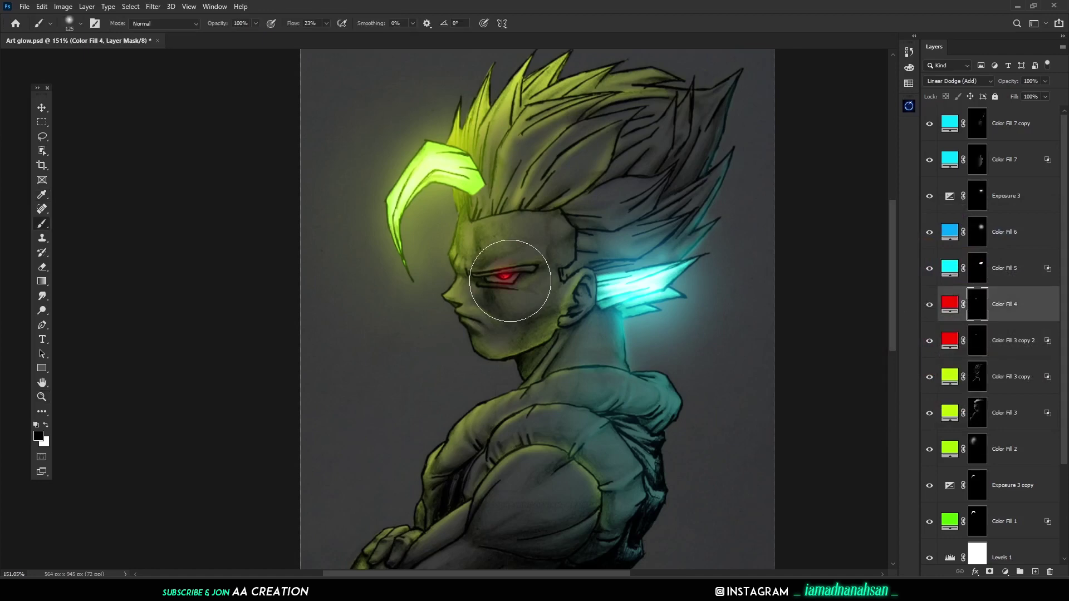
{"action": "key", "text": "bracketleft"}
{"action": "key", "text": "x"}
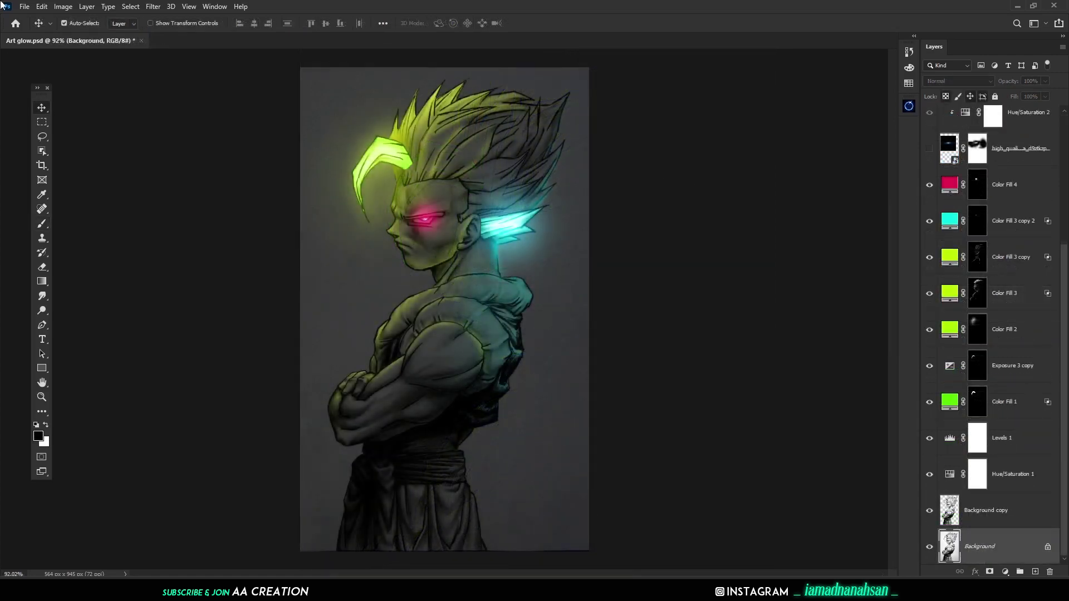
- Place the pexels-photo-3616764 texture above the Background layer and scale it to about 129.5% so it covers the canvas
{"action": "left_click", "coordinate": [24, 6]}
{"action": "left_click", "coordinate": [87, 226]}
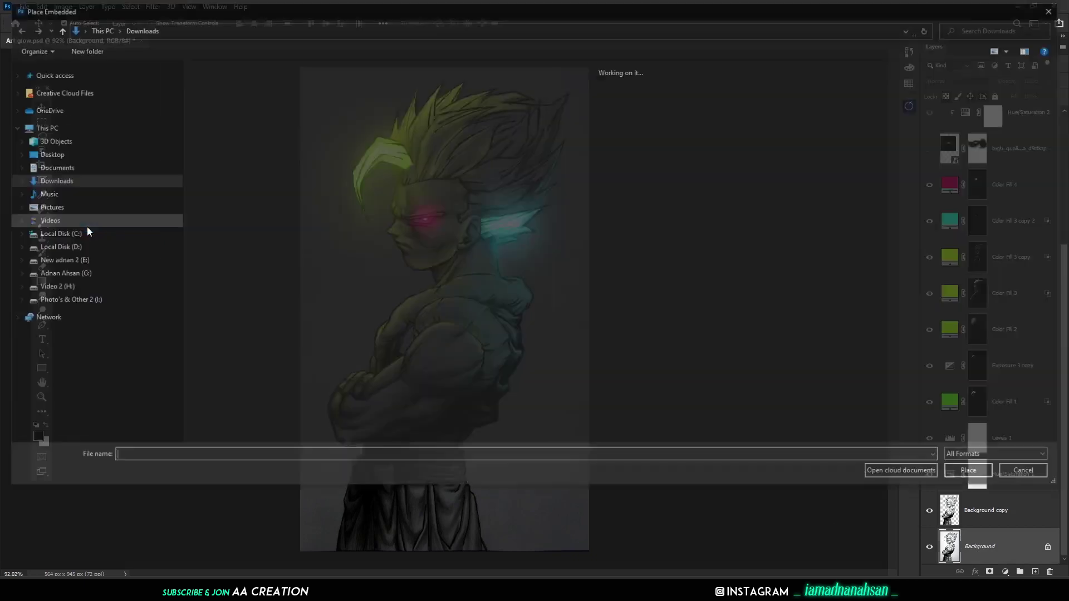
{"action": "left_click", "coordinate": [217, 112]}
{"action": "left_click", "coordinate": [968, 470]}
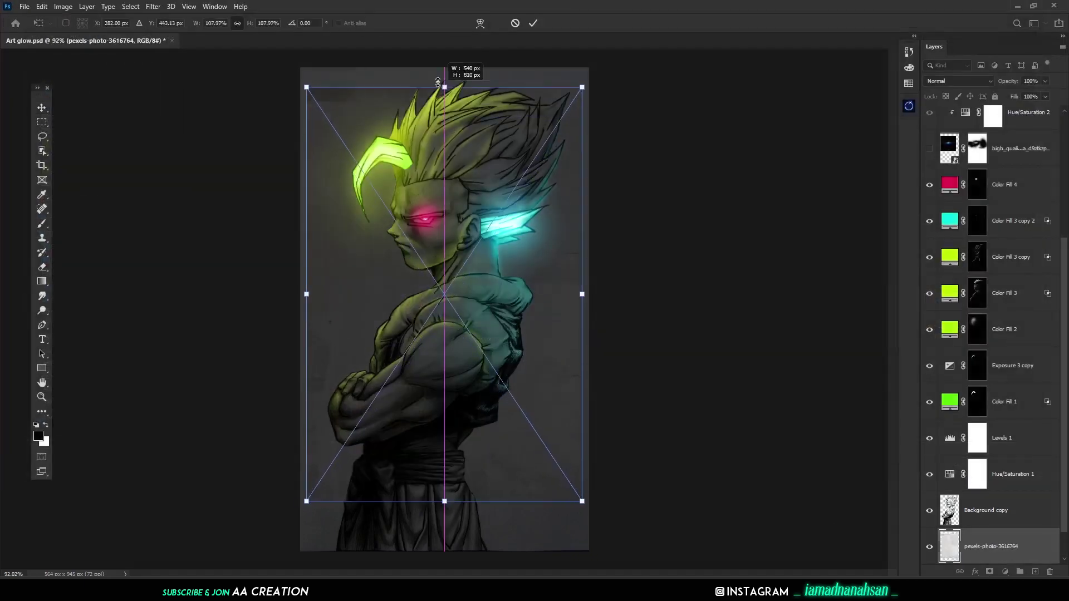
{"action": "left_click_drag", "start_coordinate": [438, 82], "coordinate": [444, 62]}
{"action": "left_click_drag", "start_coordinate": [444, 525], "coordinate": [439, 557]}
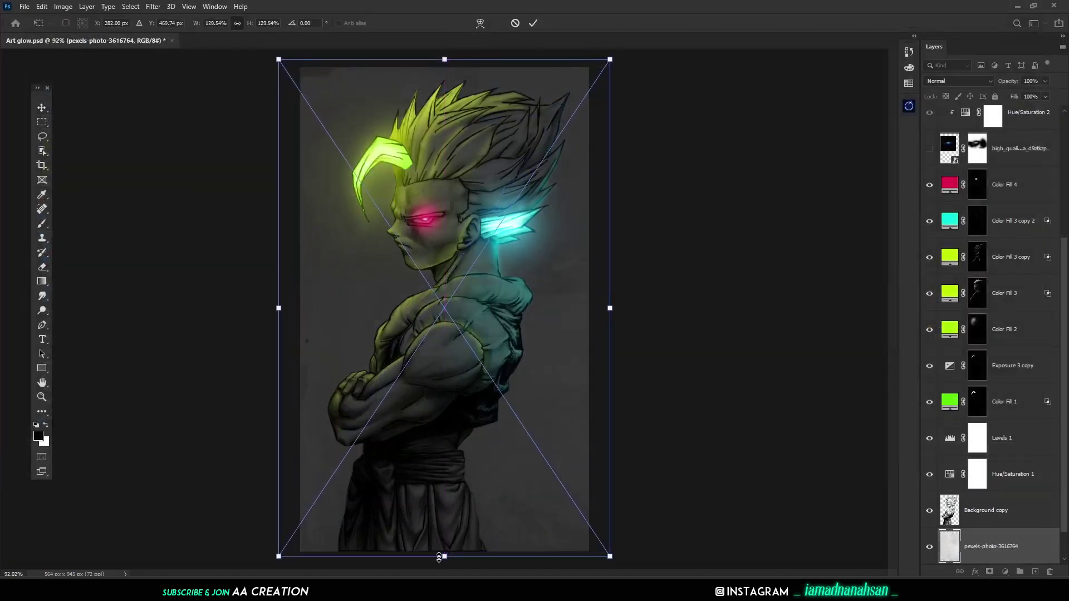
{"action": "left_click", "coordinate": [535, 25]}
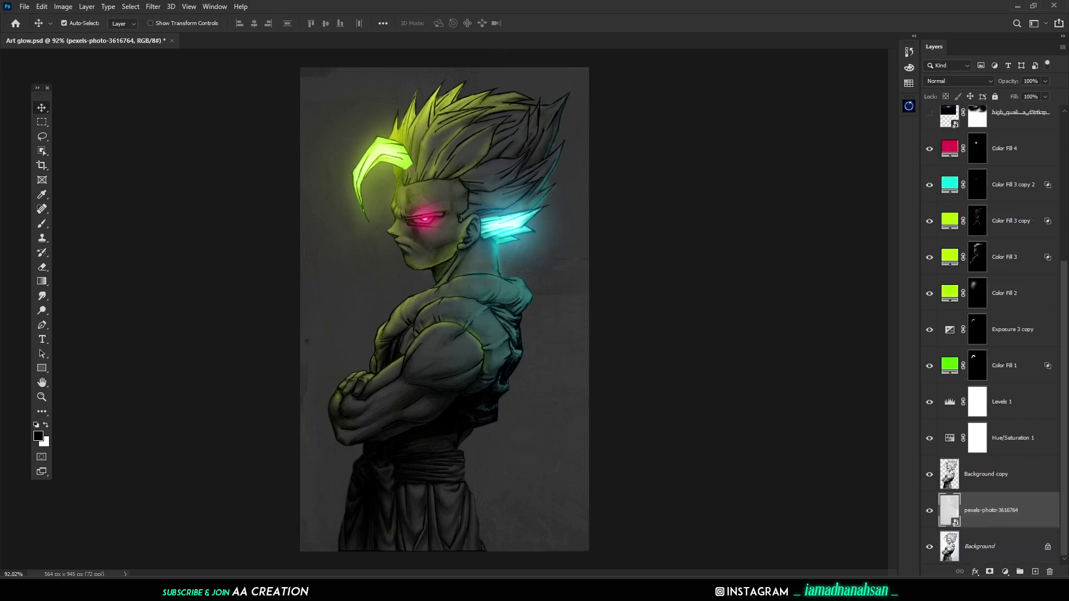
- Apply the Camera Raw Filter to the placed texture, raising Clarity and adjusting its Basic tone settings
{"action": "left_click", "coordinate": [153, 6]}
{"action": "left_click", "coordinate": [184, 82]}
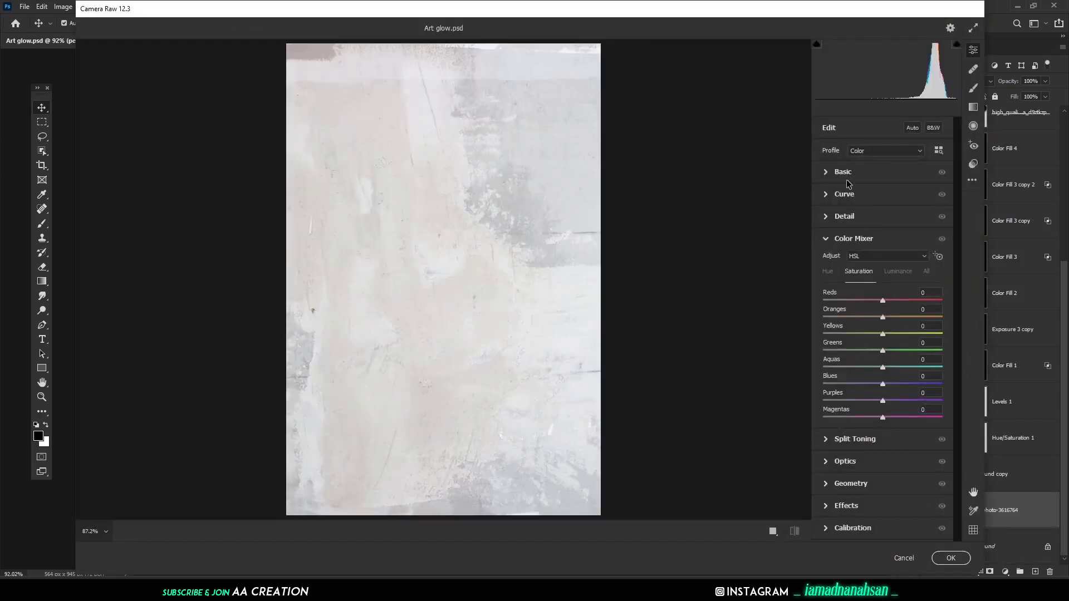
{"action": "left_click", "coordinate": [843, 172]}
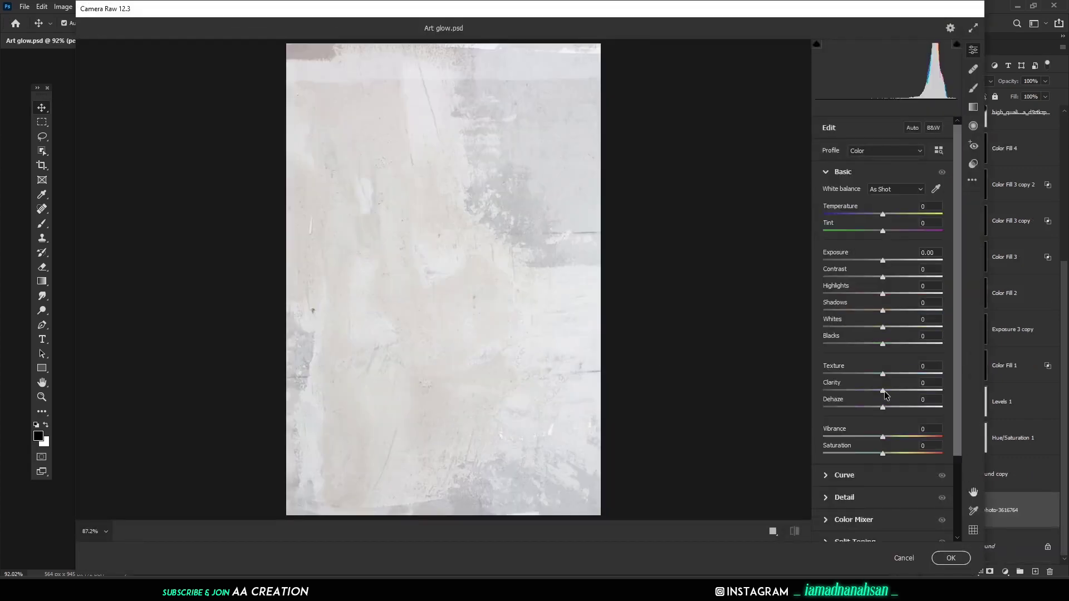
{"action": "left_click_drag", "start_coordinate": [883, 390], "coordinate": [922, 391]}
{"action": "left_click_drag", "start_coordinate": [884, 328], "coordinate": [864, 344]}
{"action": "left_click_drag", "start_coordinate": [883, 294], "coordinate": [898, 311]}
{"action": "left_click", "coordinate": [951, 557]}
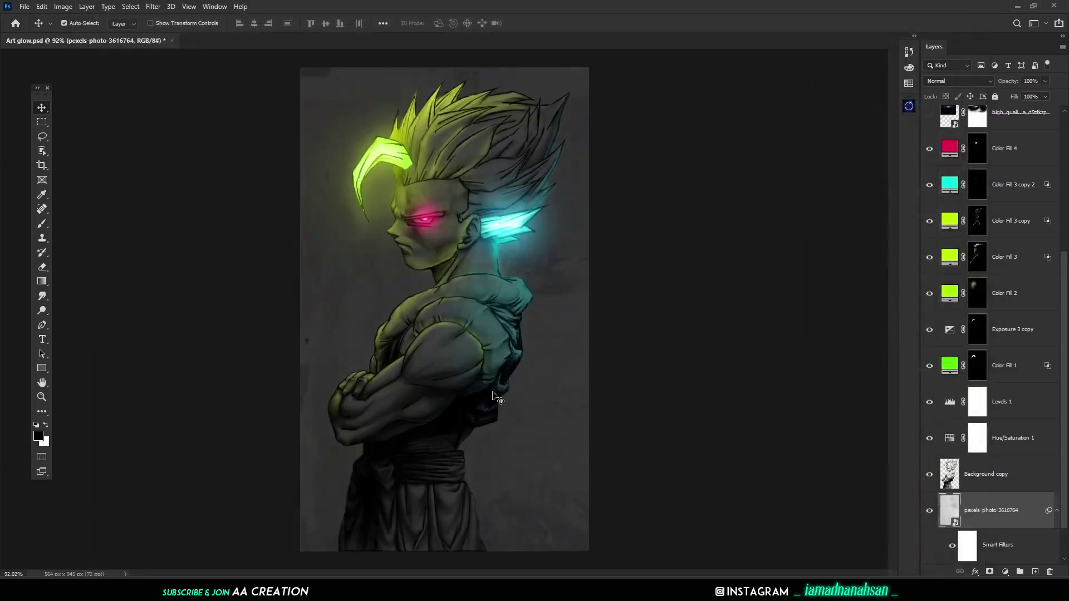
- Delete the Hue/Saturation 2 layer and the hidden image layer beneath it
{"action": "key", "text": "ctrl+minus"}
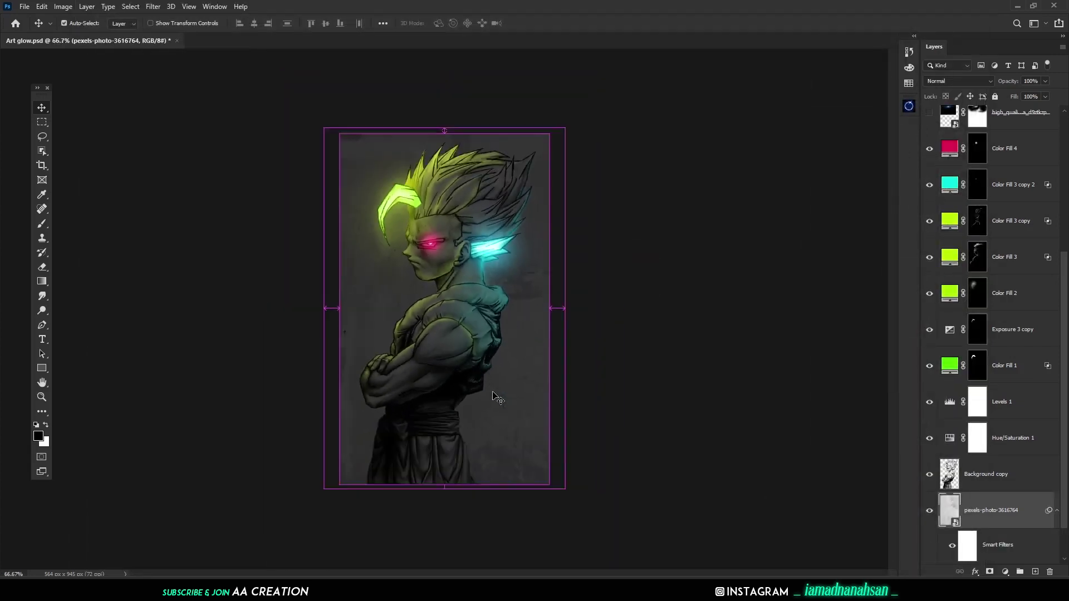
{"action": "scroll", "coordinate": [997, 327], "scroll_direction": "up", "scroll_amount": 5}
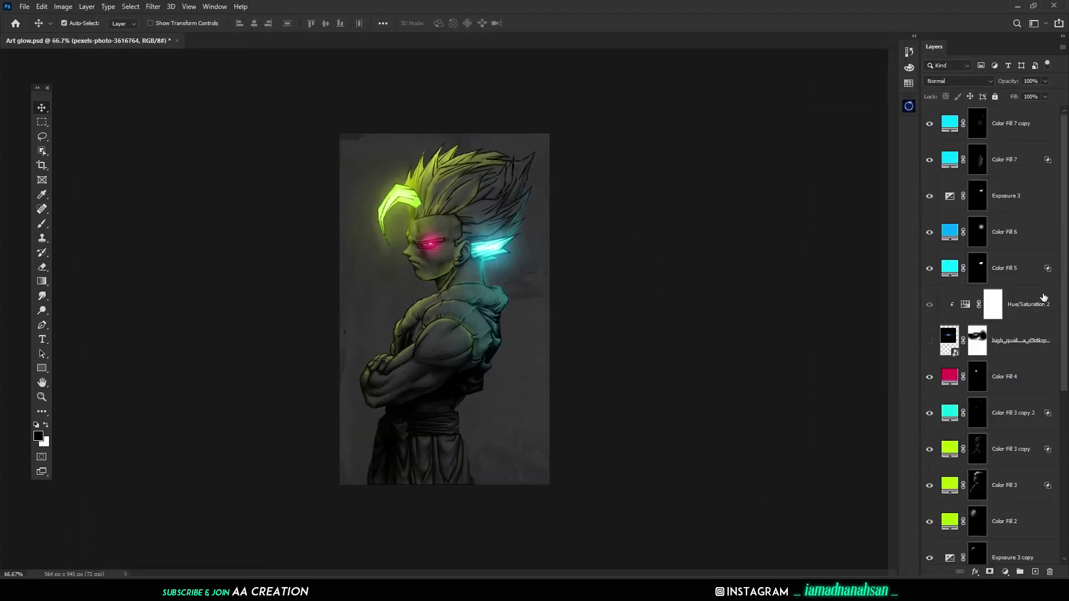
{"action": "left_click", "coordinate": [1026, 307]}
{"action": "key", "text": "Delete"}
{"action": "key", "text": "Delete"}
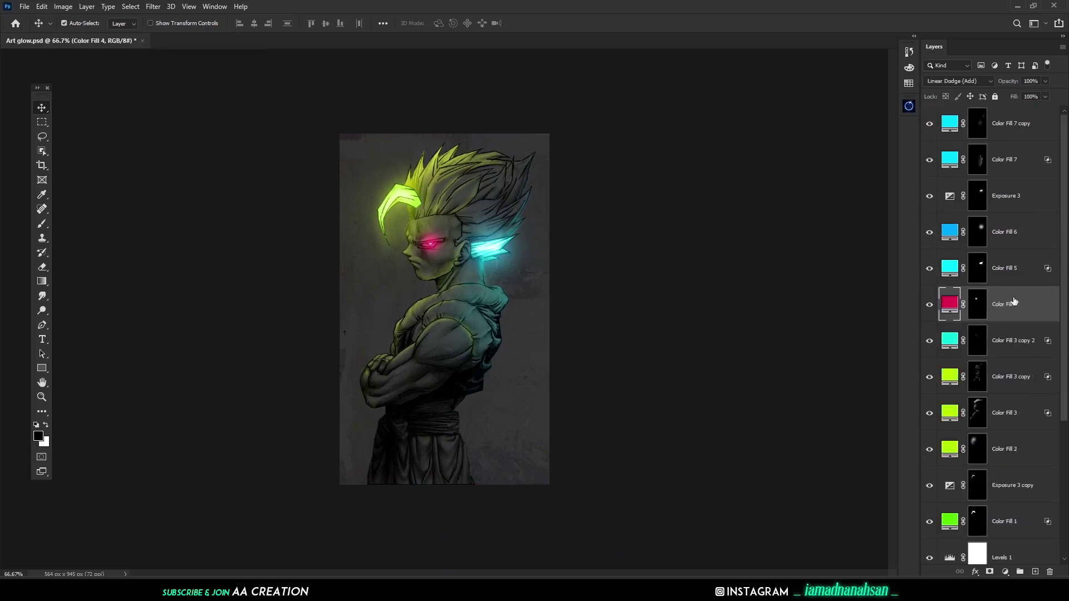
- Stamp all visible layers into a new merged layer above Color Fill 7 copy
{"action": "left_click", "coordinate": [1007, 132]}
{"action": "key", "text": "ctrl+shift+alt+e"}
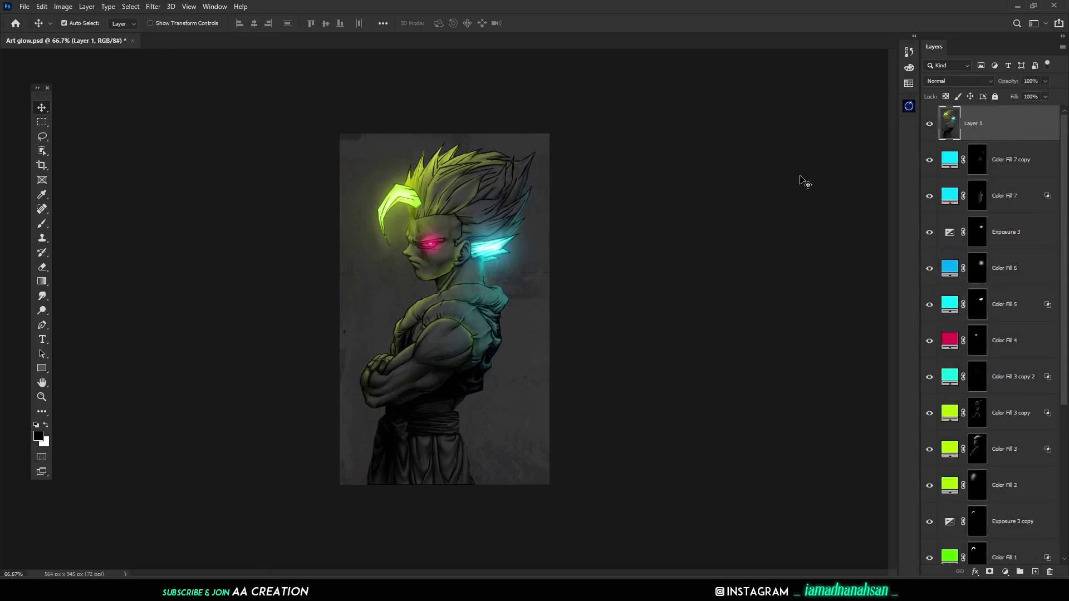
{"action": "key", "text": "ctrl+0"}
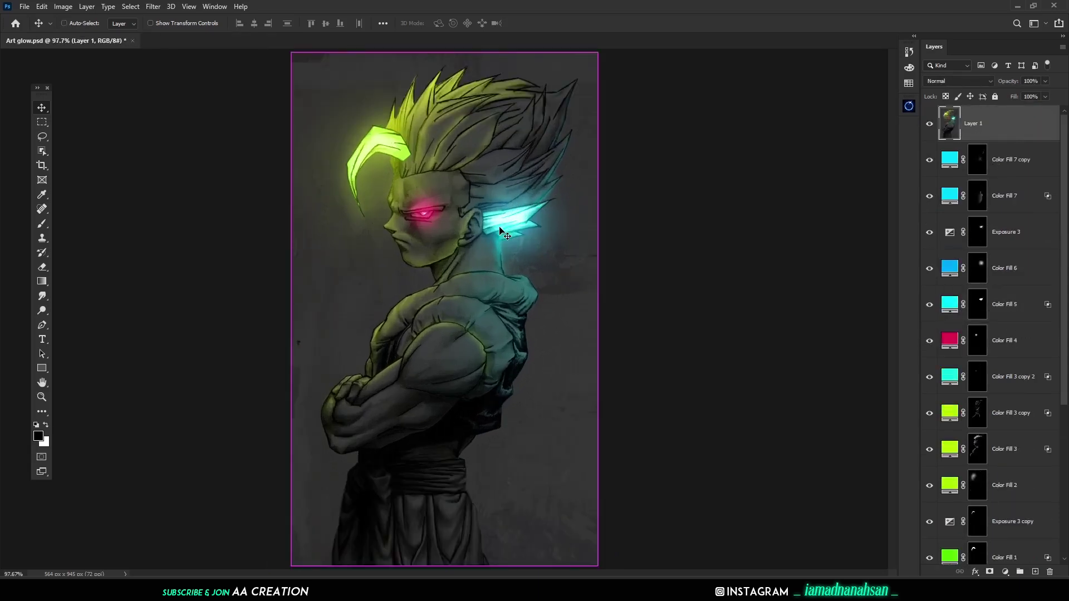
- Open Layer 1 in the Camera Raw Filter and set Highlights +40, Shadows +24, Whites -11, Blacks -59 and Clarity +17
{"action": "left_click", "coordinate": [151, 6]}
{"action": "left_click", "coordinate": [177, 76]}
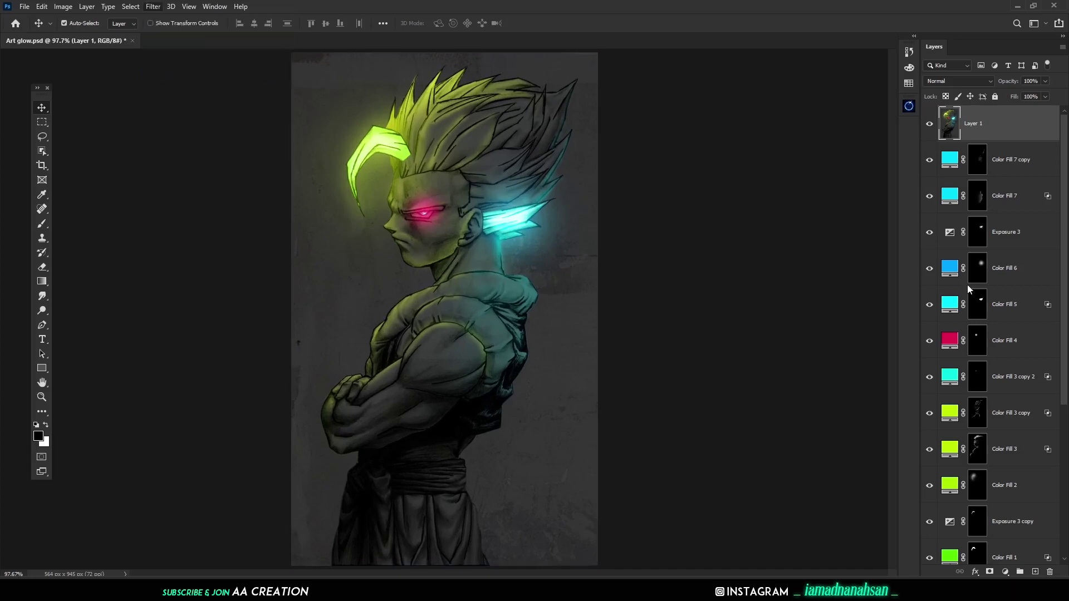
{"action": "scroll", "coordinate": [638, 363], "scroll_direction": "down", "scroll_amount": 2}
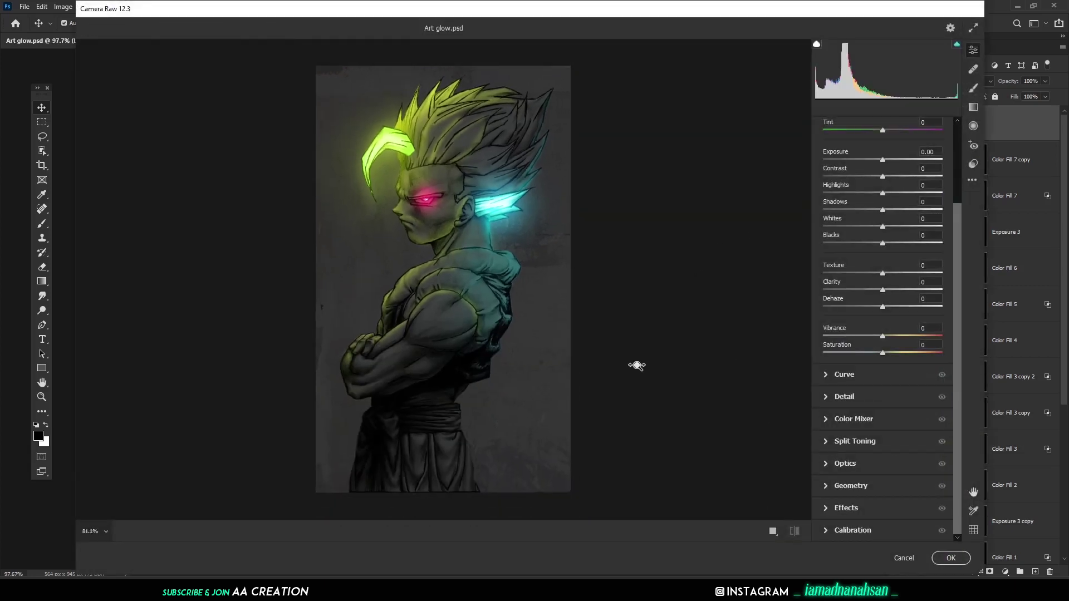
{"action": "left_click_drag", "start_coordinate": [887, 215], "coordinate": [850, 238]}
{"action": "key", "text": "ctrl+z"}
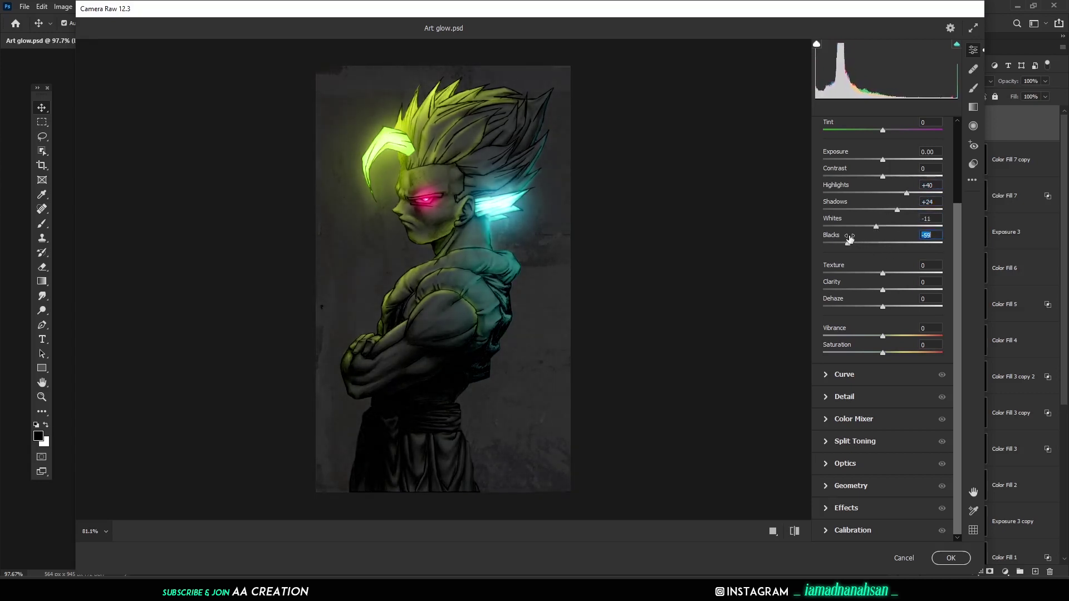
{"action": "left_click_drag", "start_coordinate": [882, 292], "coordinate": [892, 289]}
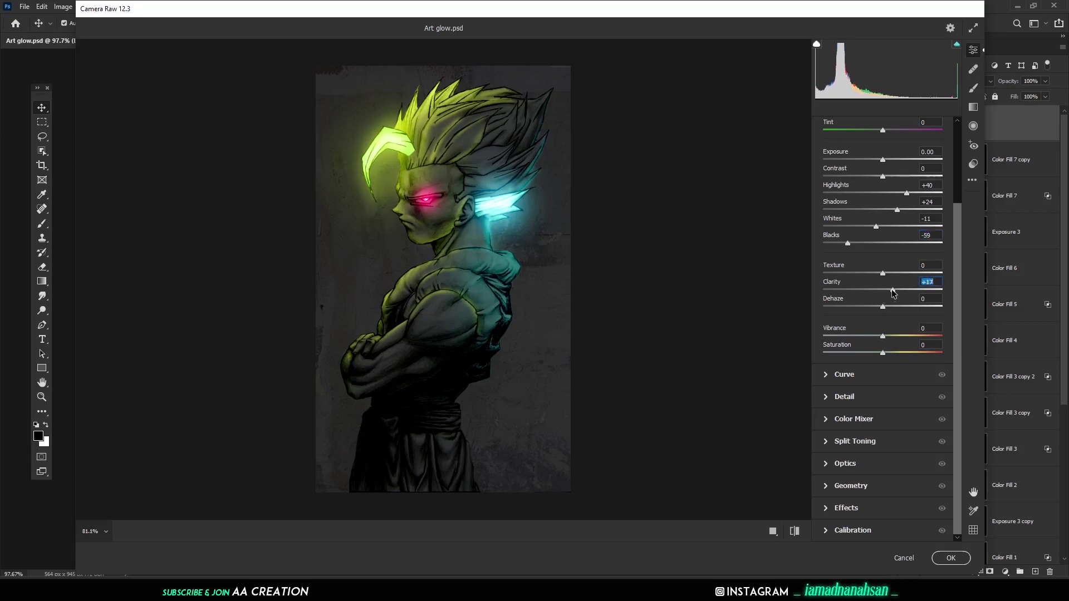
- Set the Detail sharpening to 19 for the merged artwork in the Camera Raw Filter
{"action": "left_click", "coordinate": [852, 415]}
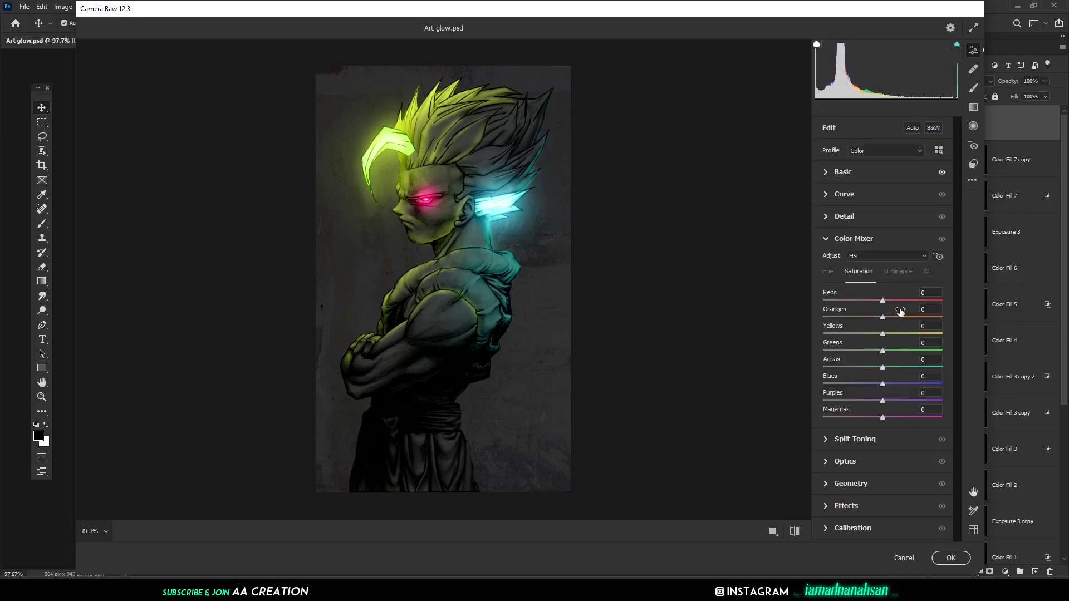
{"action": "left_click", "coordinate": [856, 238]}
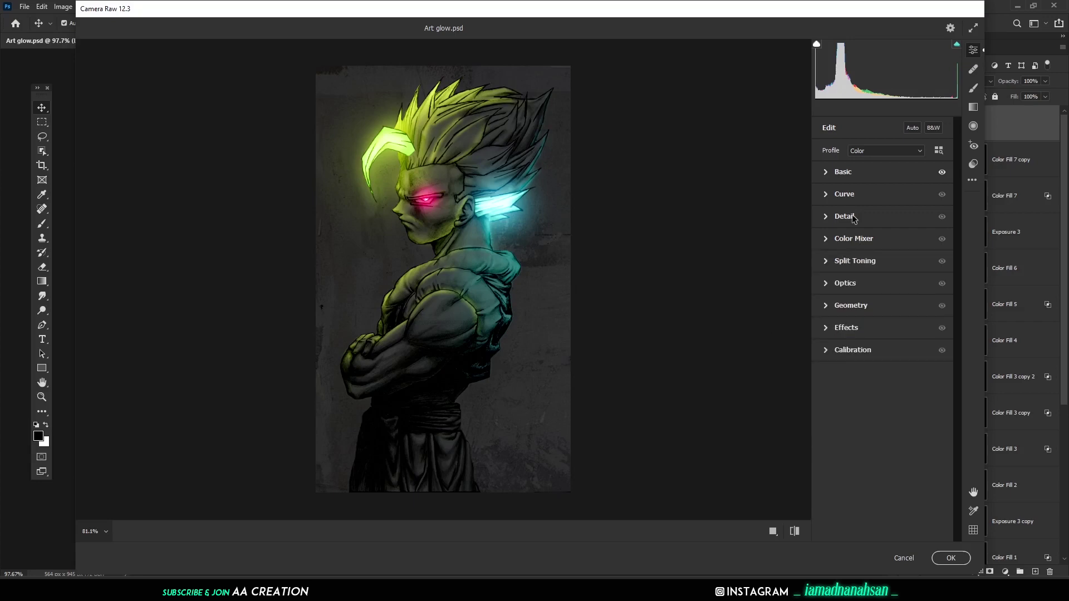
{"action": "left_click", "coordinate": [853, 216]}
{"action": "left_click", "coordinate": [825, 262]}
{"action": "left_click_drag", "start_coordinate": [823, 244], "coordinate": [839, 244]}
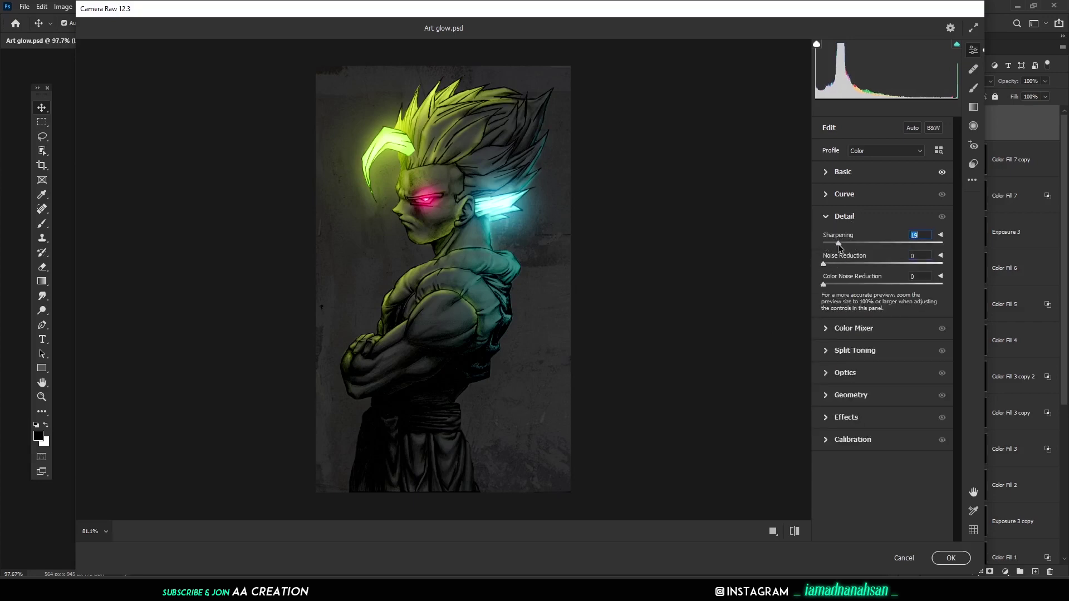